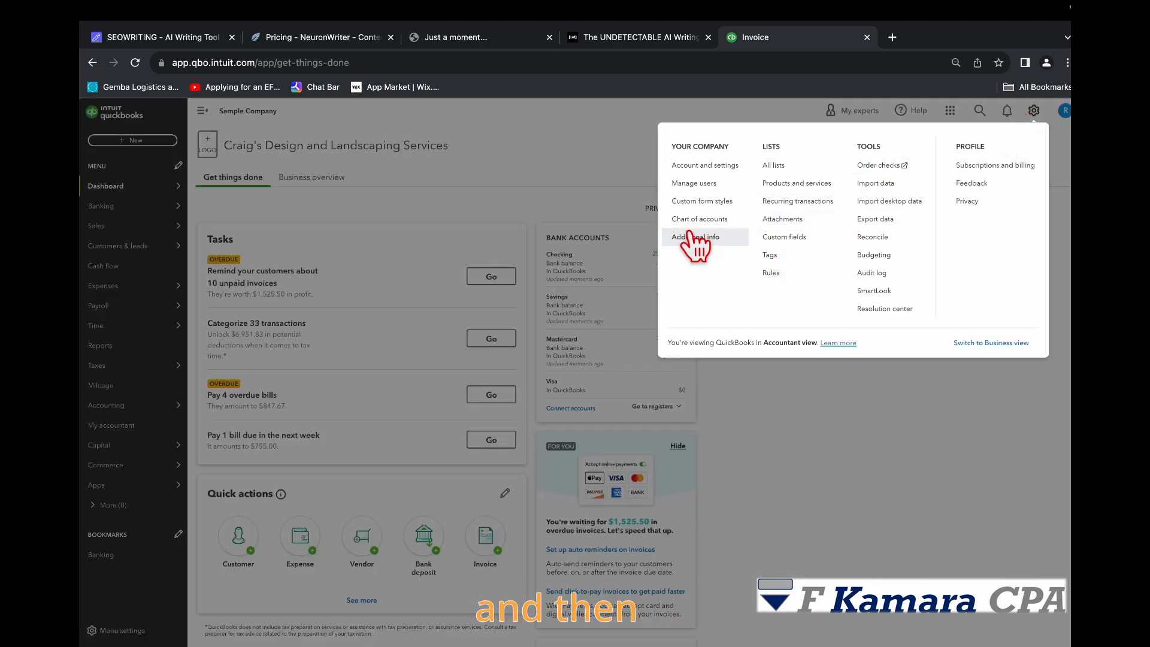
Step: Open the recurring transactions list and view its reminders list before returning
click(814, 201)
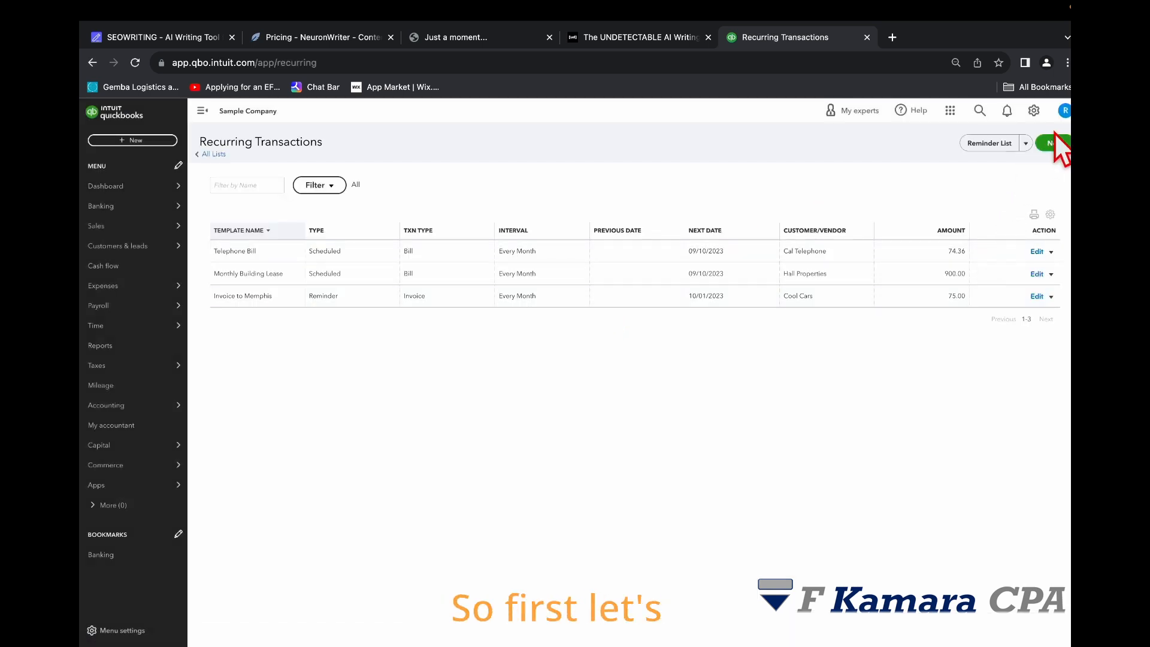
click(1026, 144)
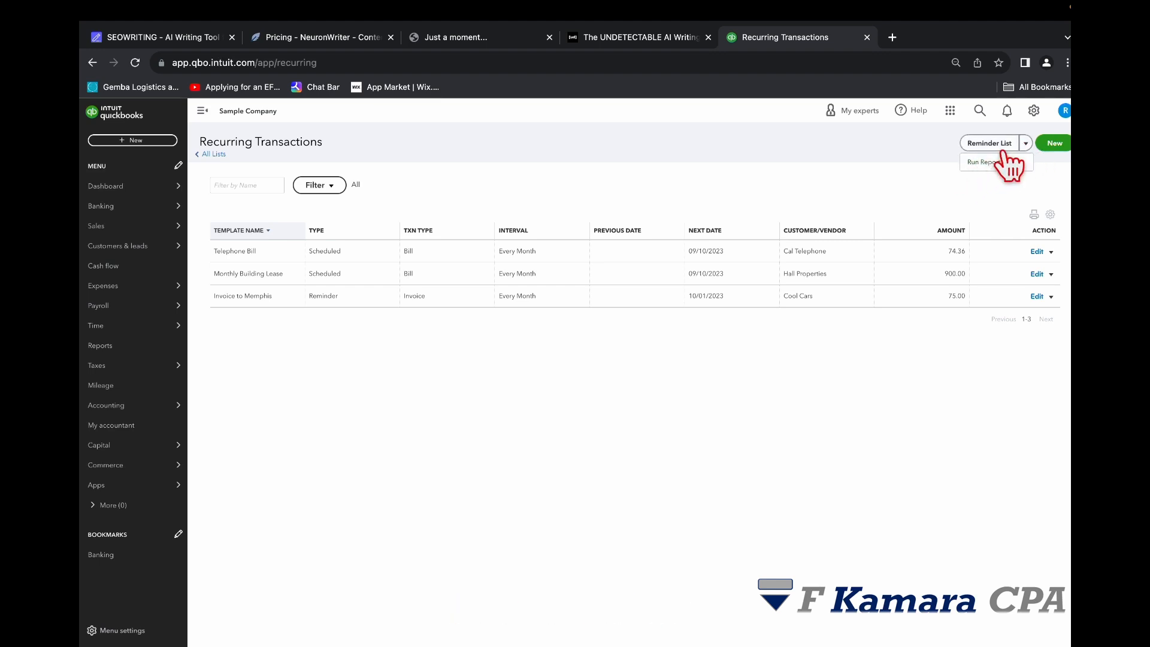
click(1026, 145)
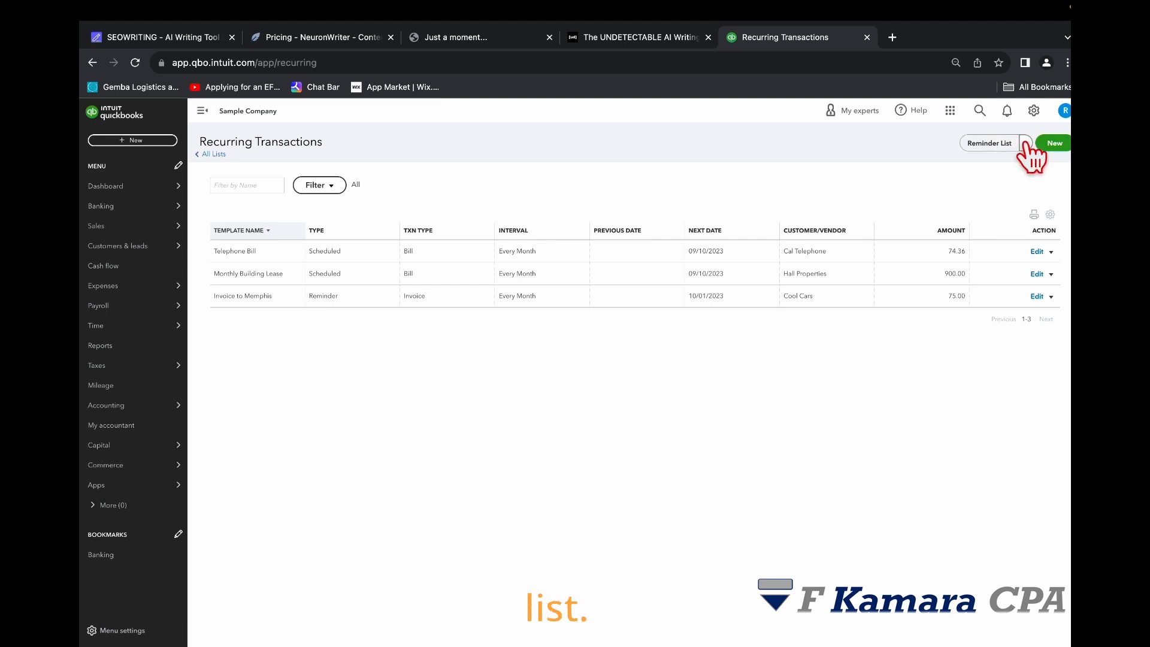
click(992, 143)
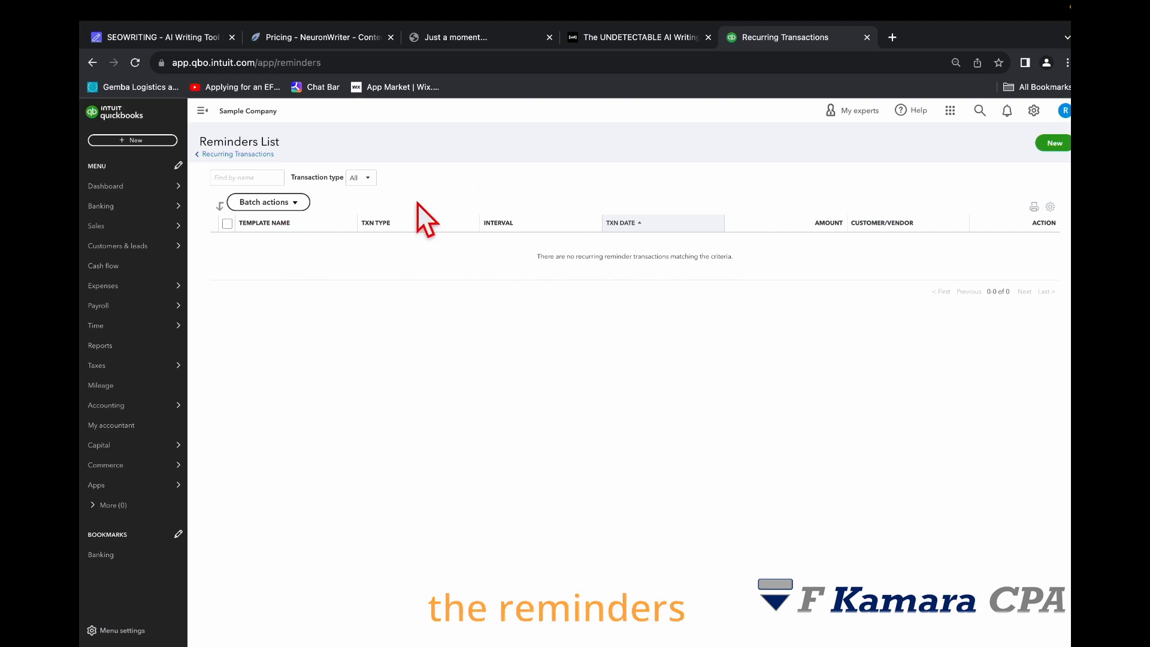
click(207, 154)
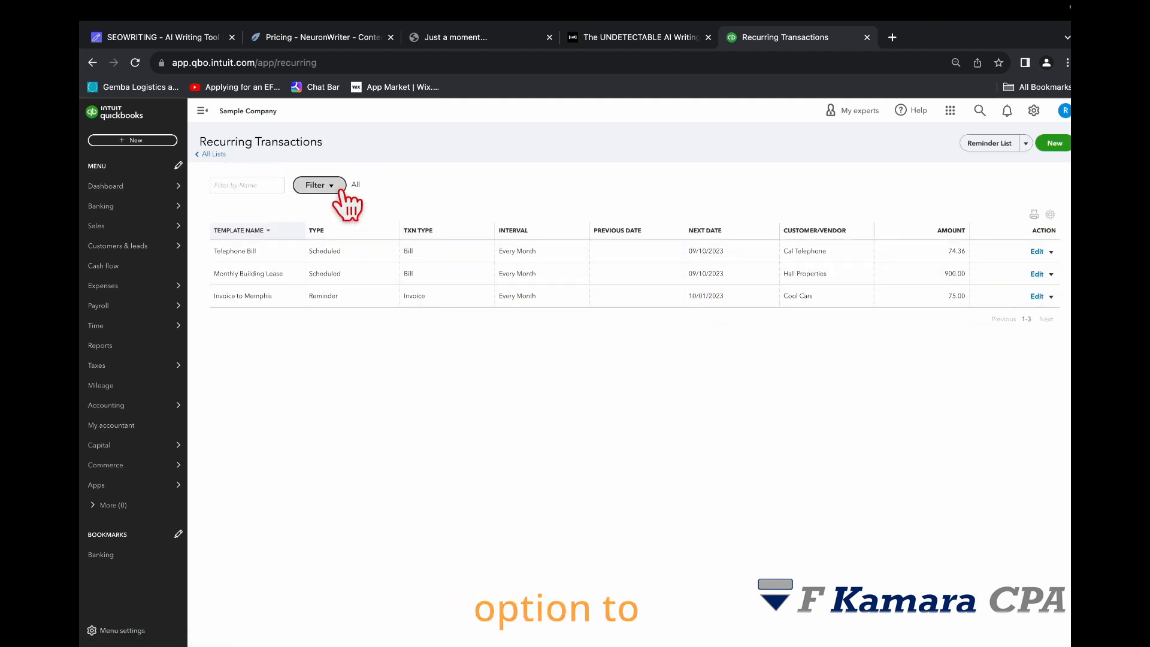
Step: Filter the recurring transactions to show only Reminder templates
click(320, 186)
click(352, 244)
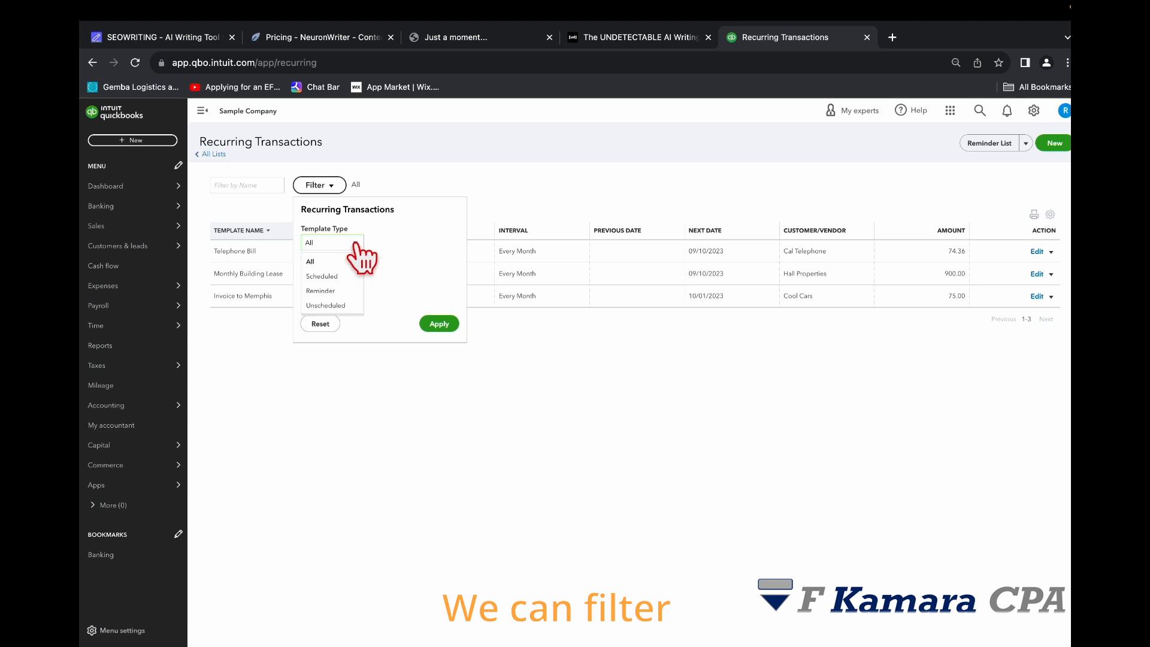
click(339, 291)
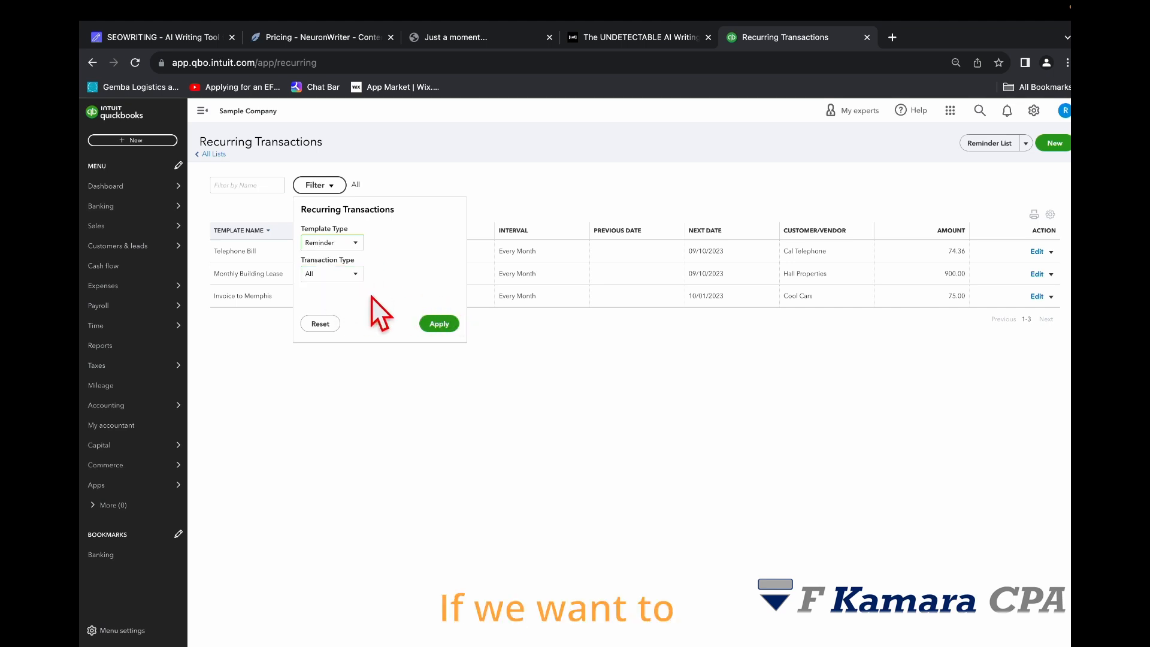
click(439, 323)
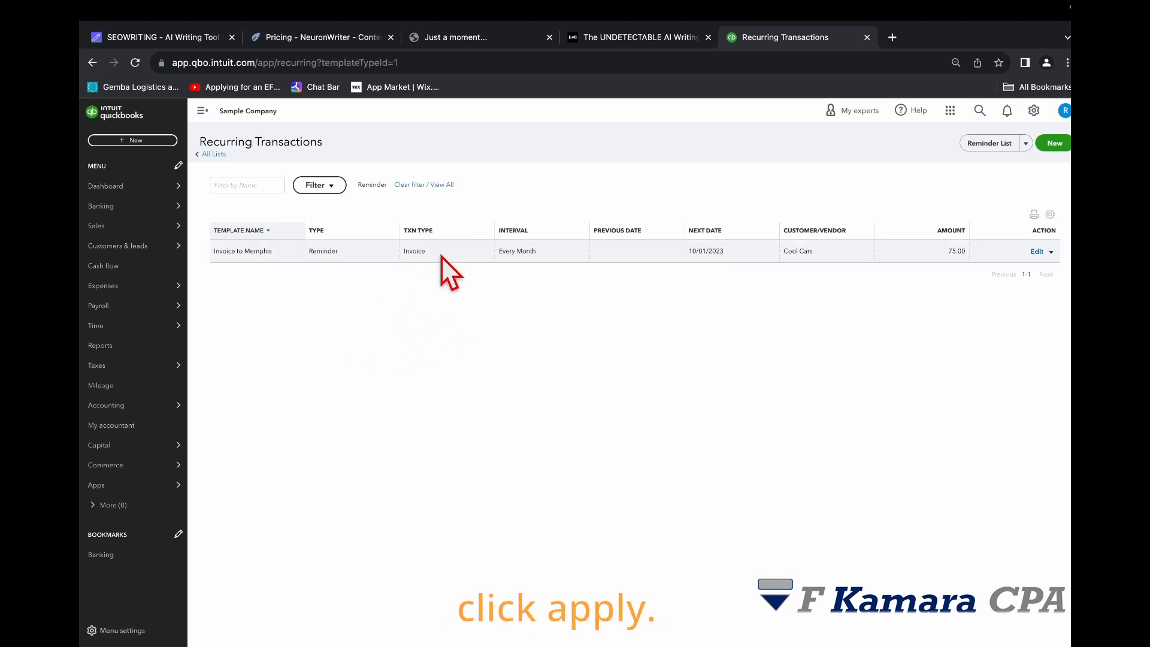
Step: Filter the recurring transactions to show only Unscheduled templates
click(319, 185)
click(351, 243)
click(323, 306)
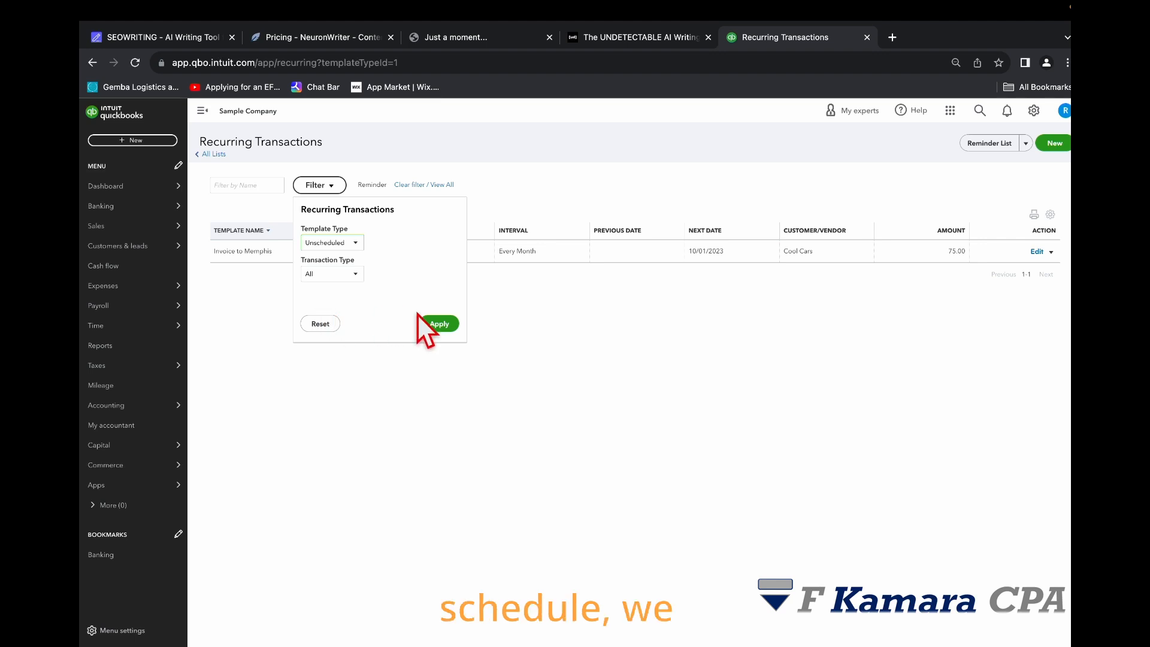
click(439, 324)
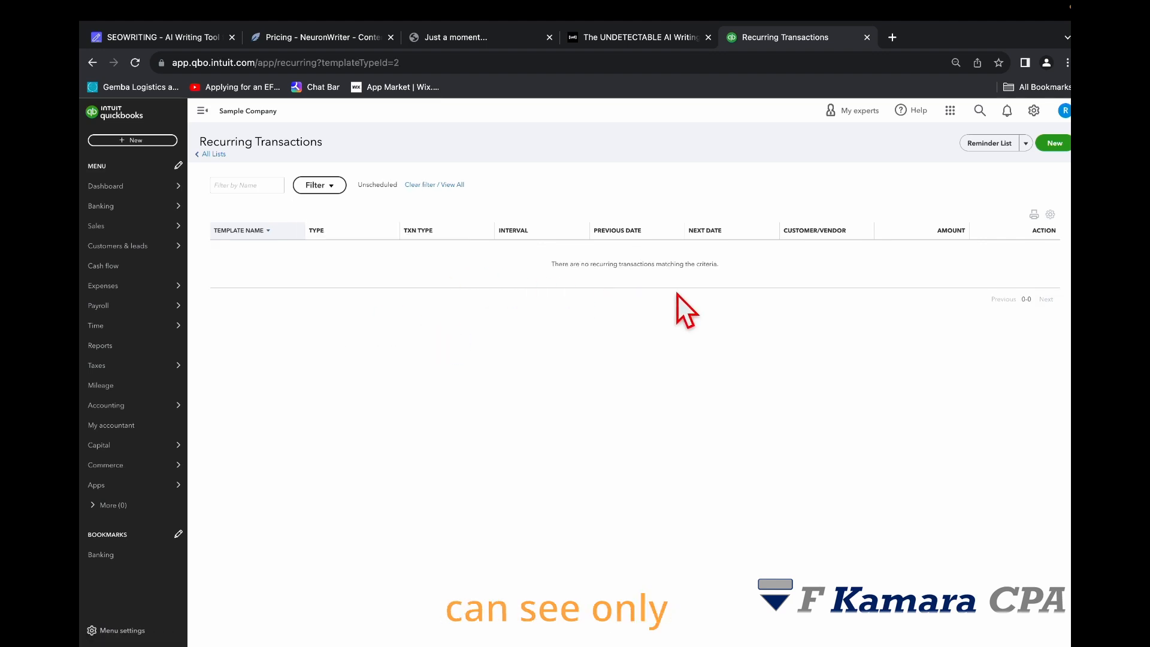
Step: Filter the recurring transactions to show only Scheduled templates
click(327, 187)
click(360, 245)
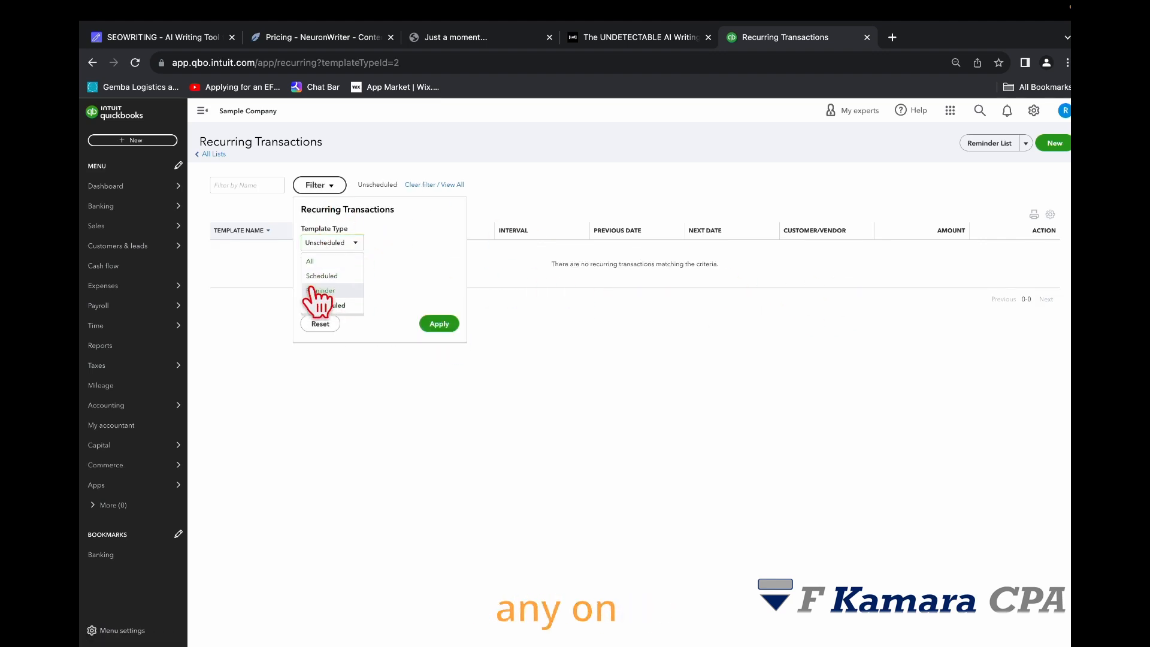
click(326, 276)
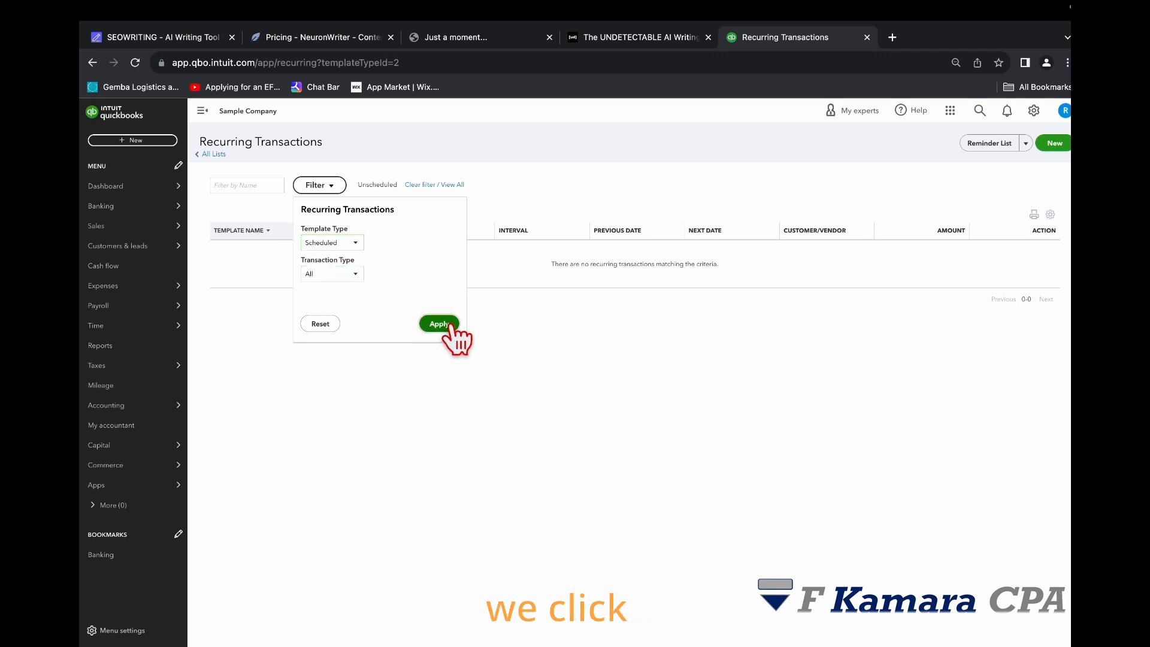
click(446, 324)
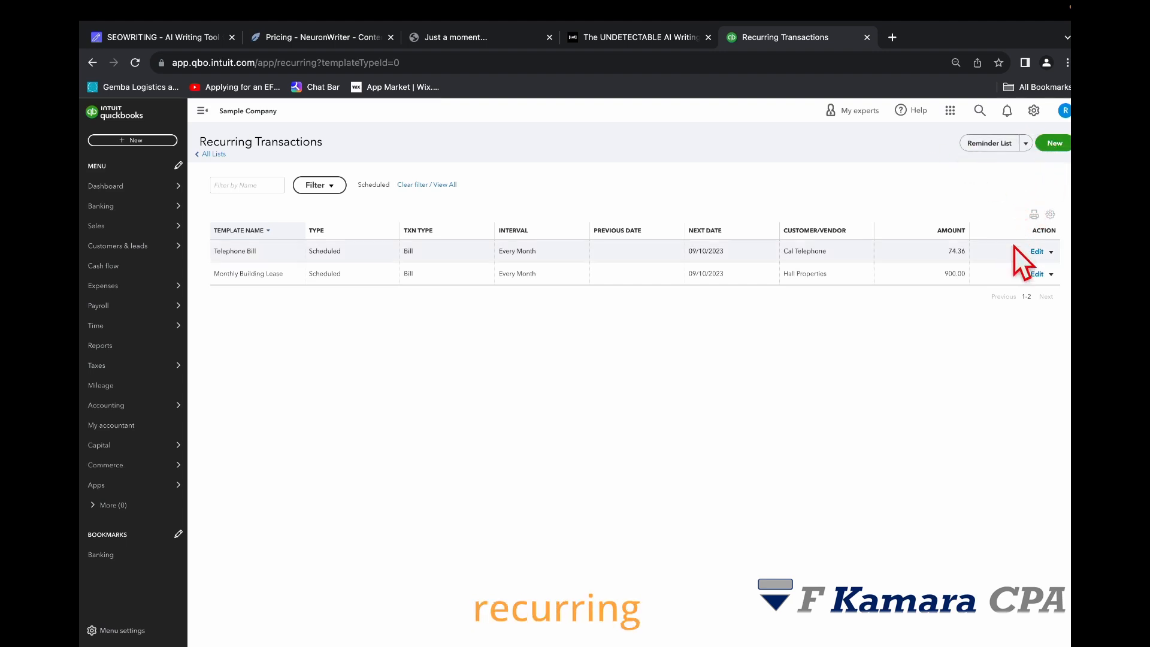
Step: Start a new recurring transaction and browse the available transaction types
click(1055, 144)
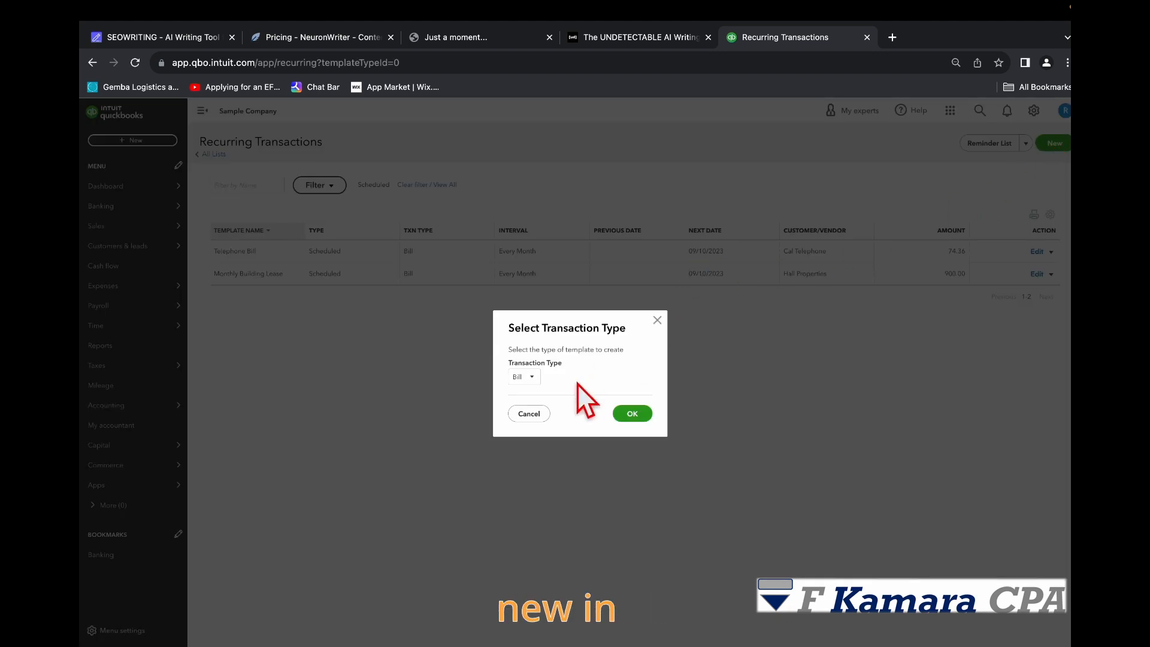
click(528, 379)
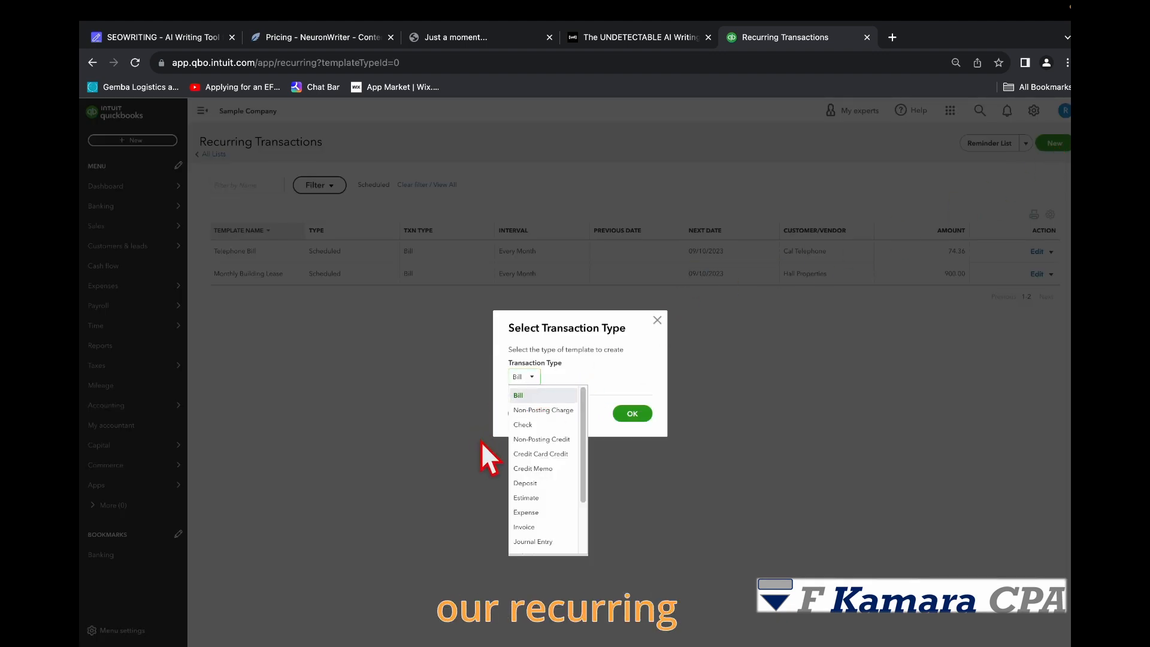
scroll(534, 485, down, 1)
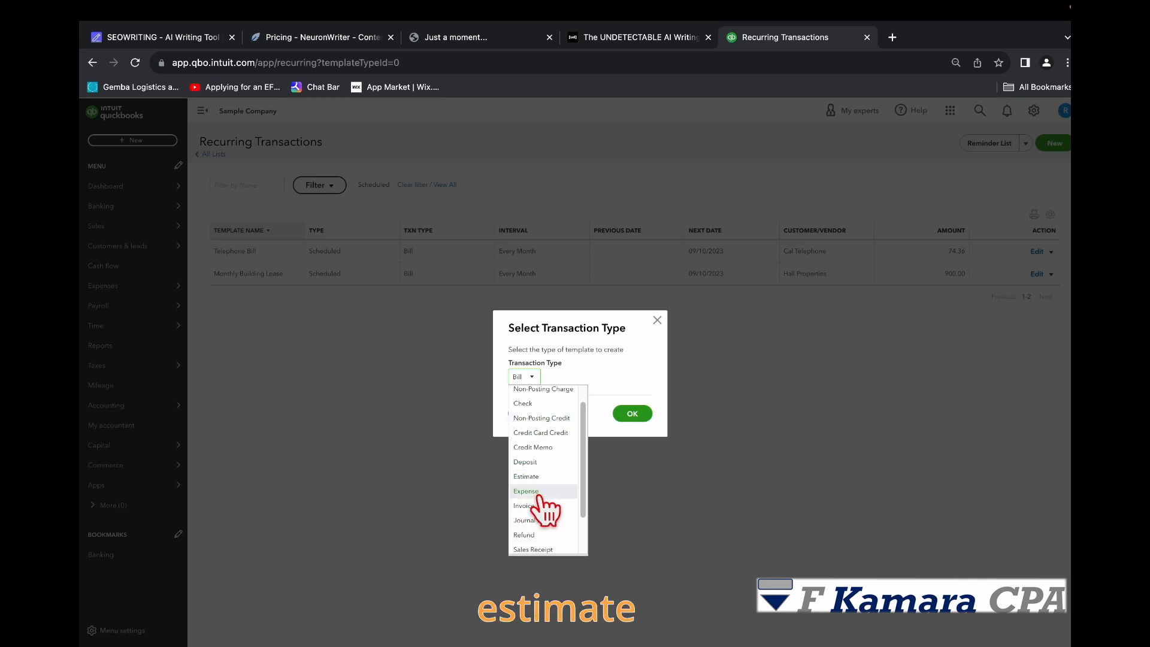
scroll(547, 527, down, 3)
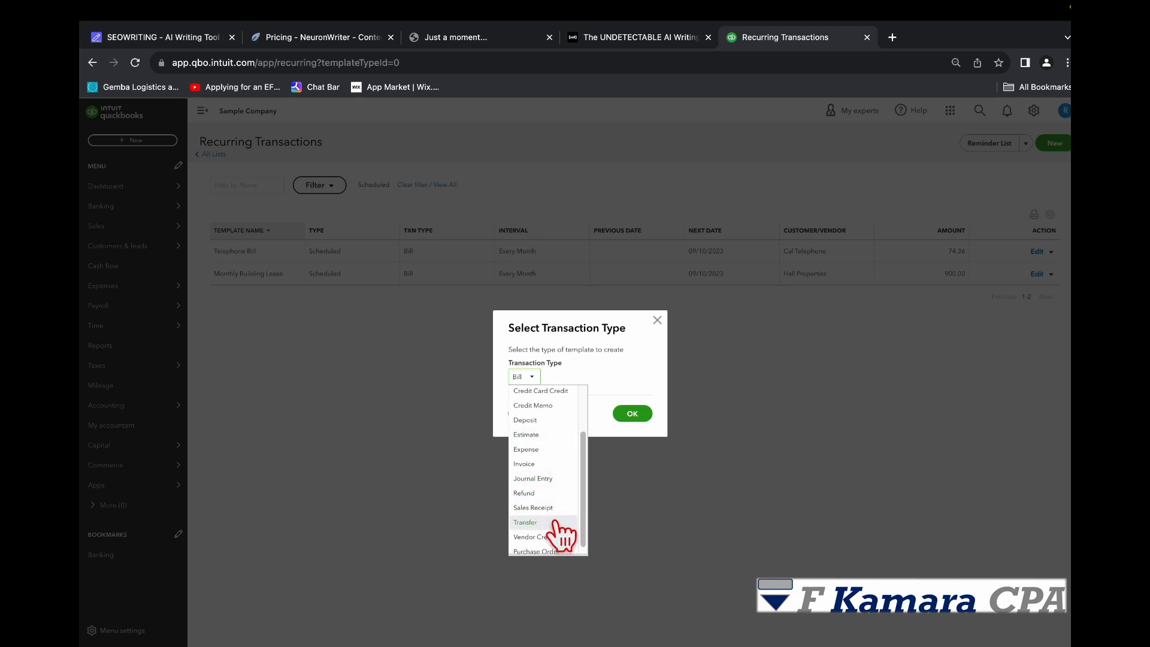
scroll(553, 526, down, 1)
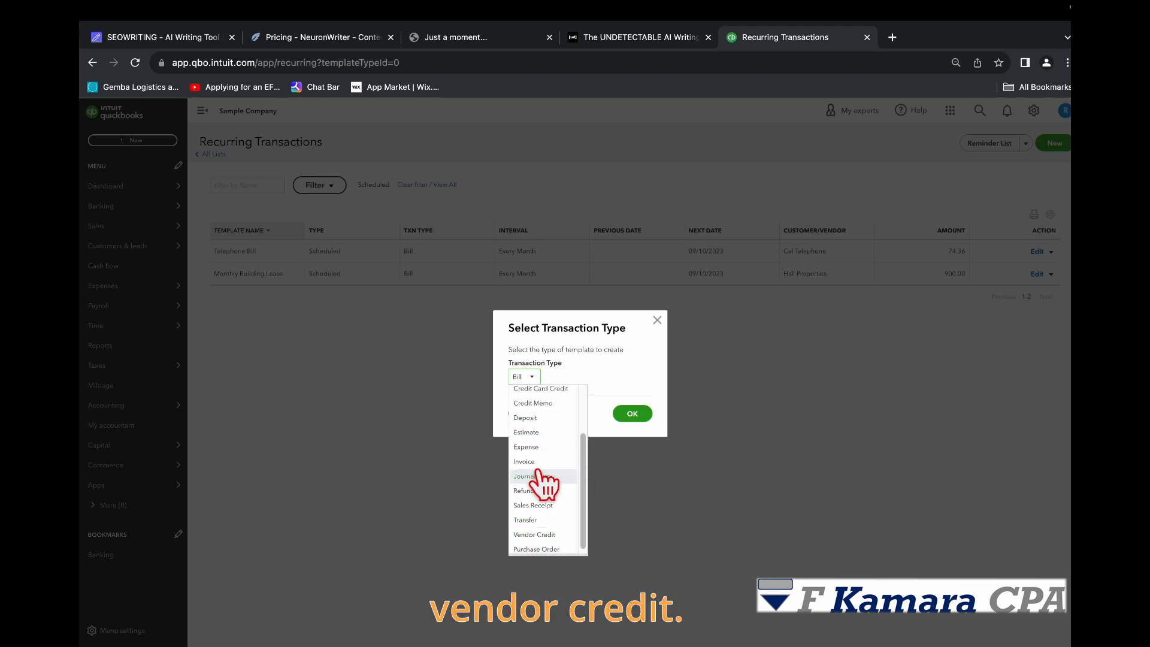
scroll(544, 480, up, 3)
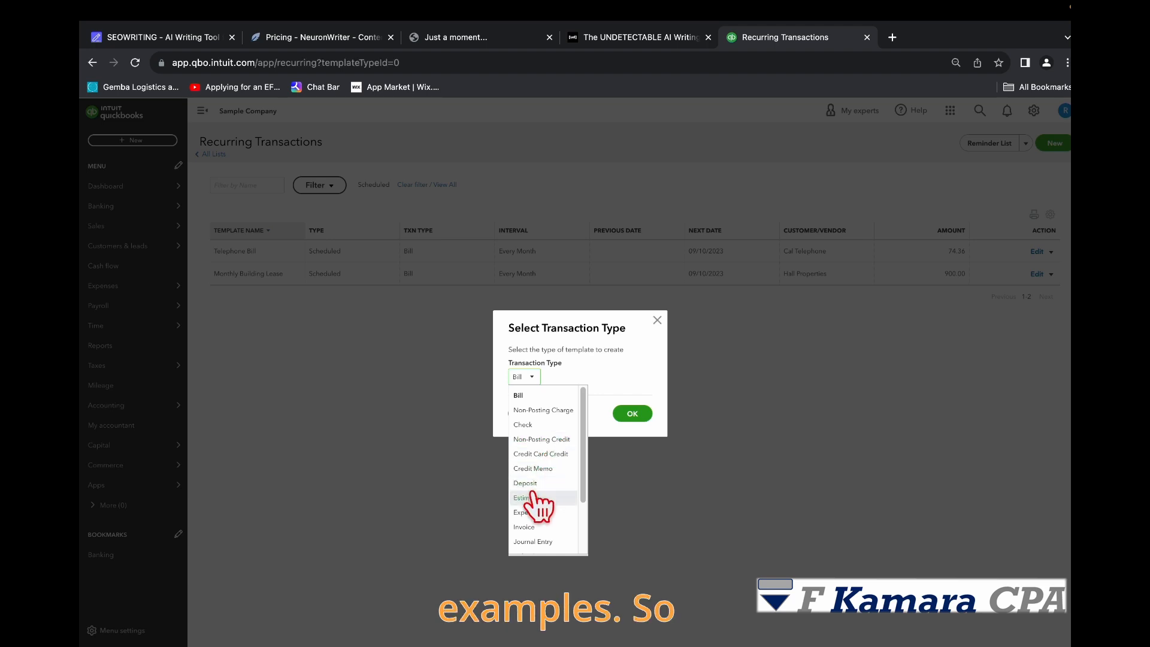
scroll(545, 480, down, 1)
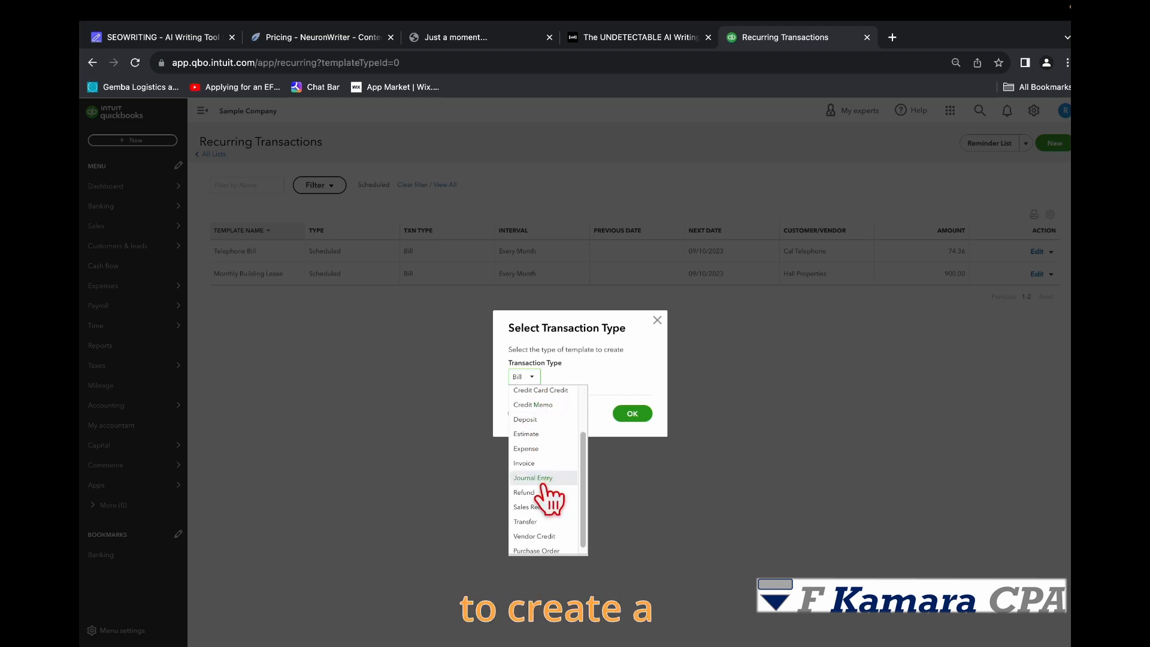
Step: Open a new recurring Invoice template, then close it without saving
click(524, 463)
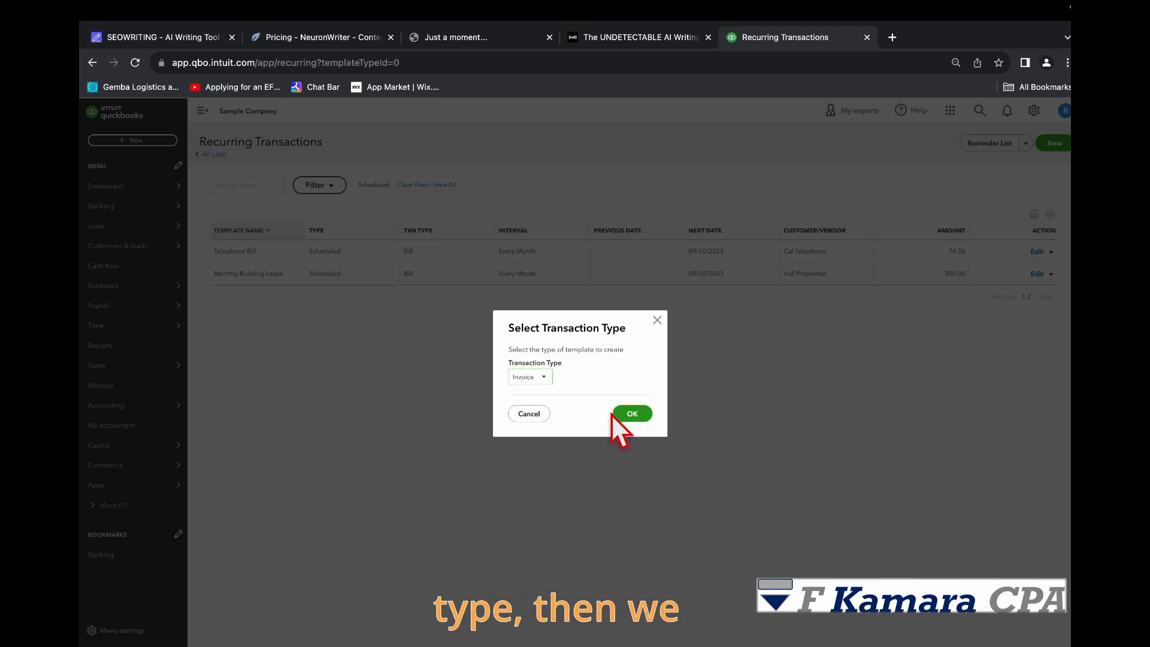
click(637, 416)
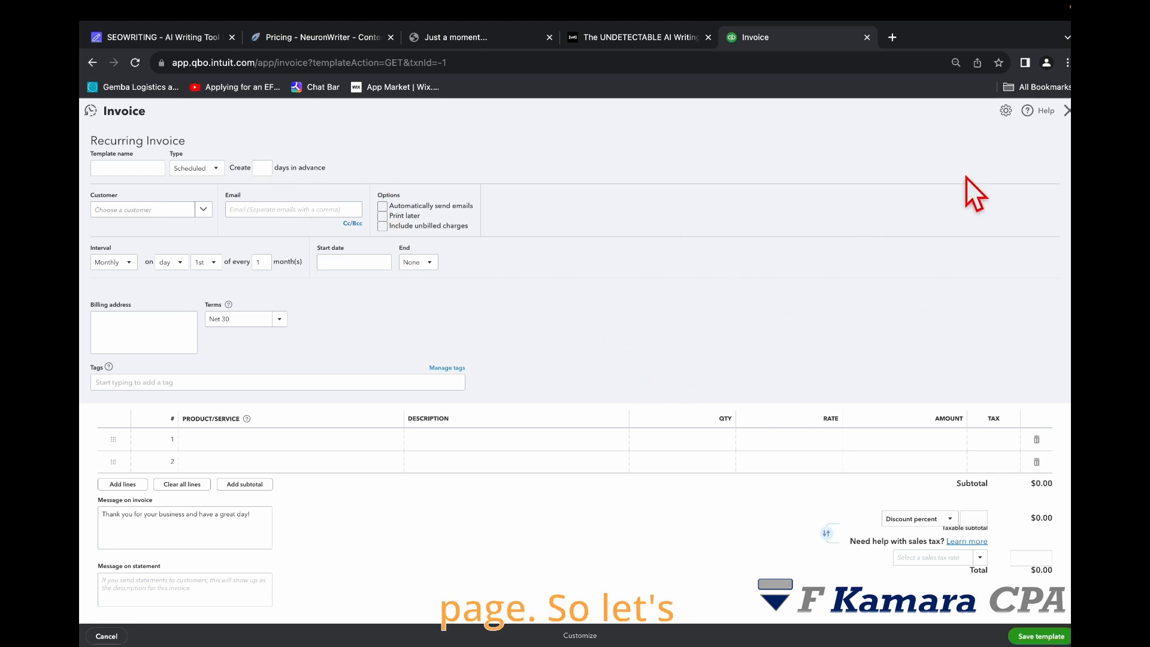
click(1065, 112)
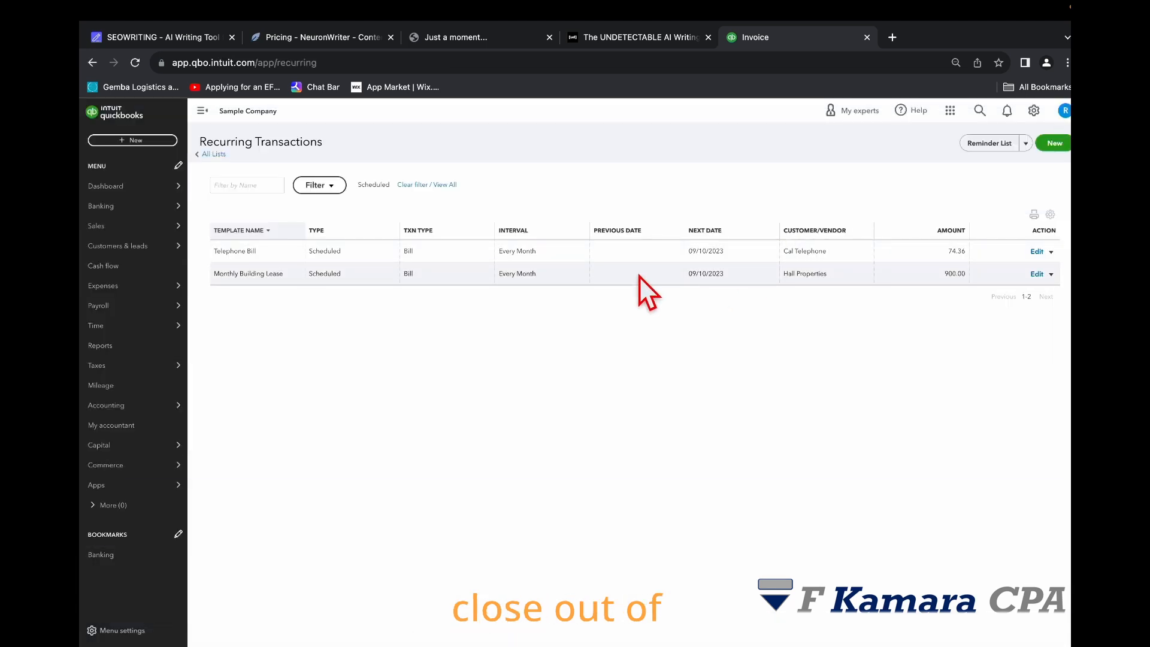
Step: Create a new invoice and turn it into a recurring invoice template
click(129, 140)
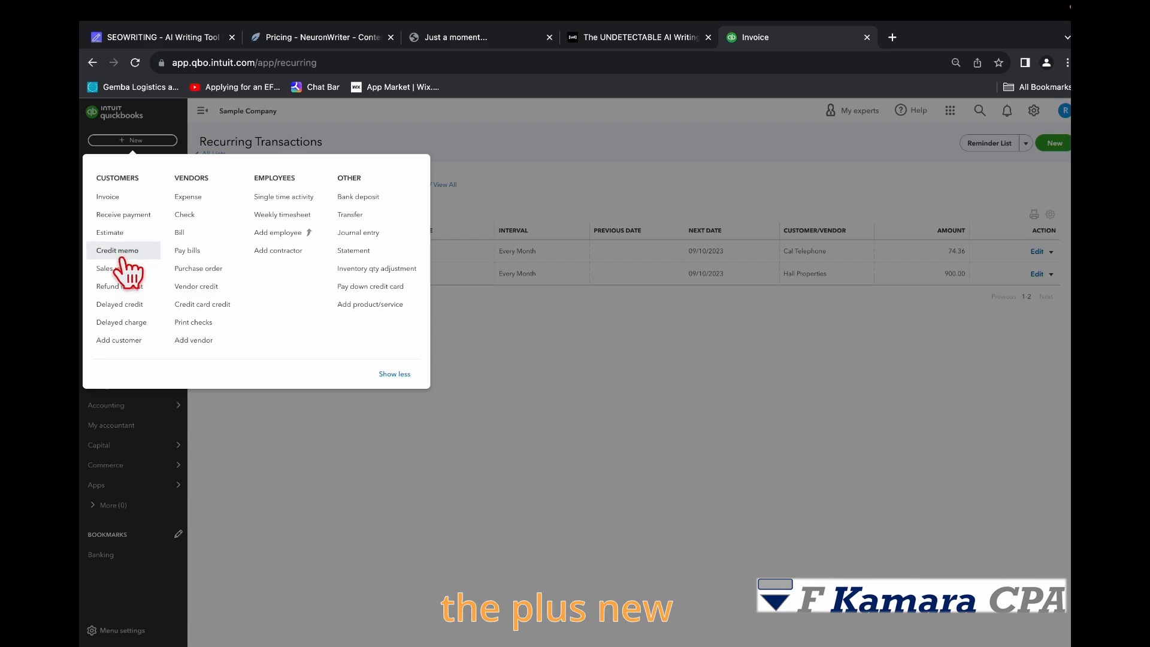
click(109, 197)
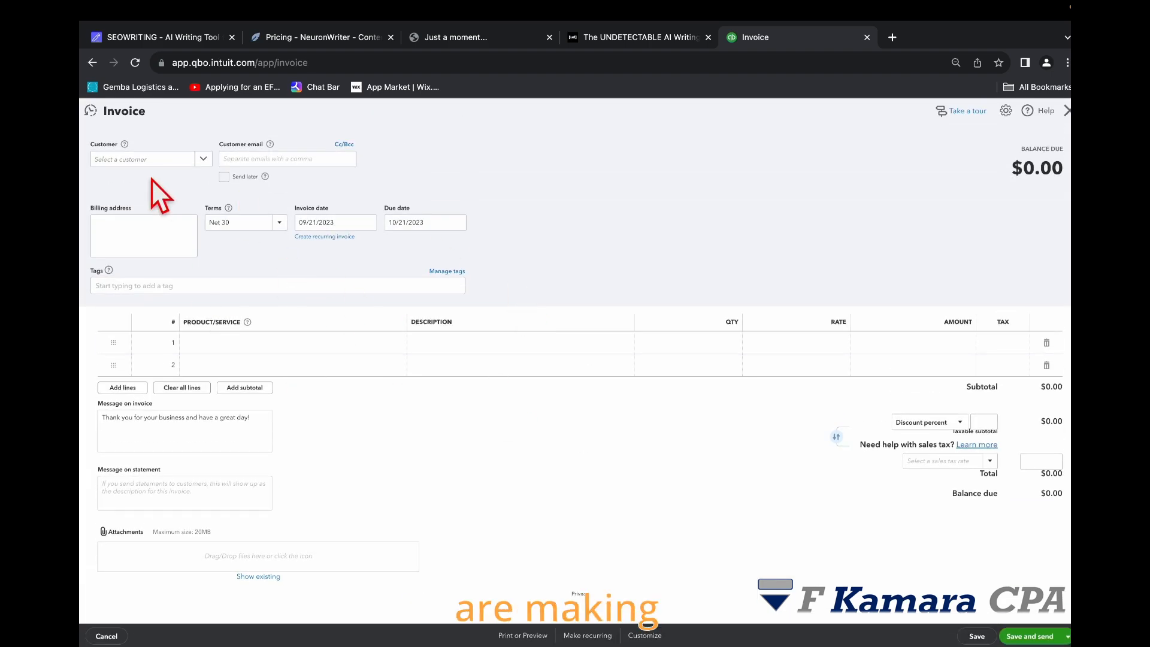
click(180, 159)
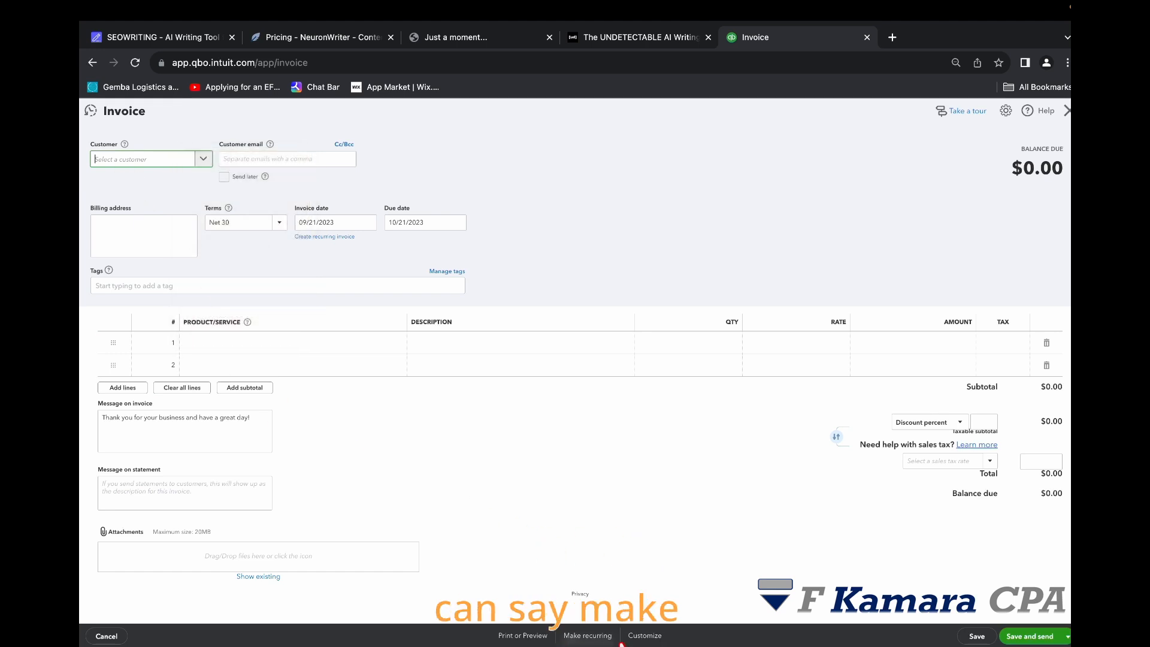
click(593, 636)
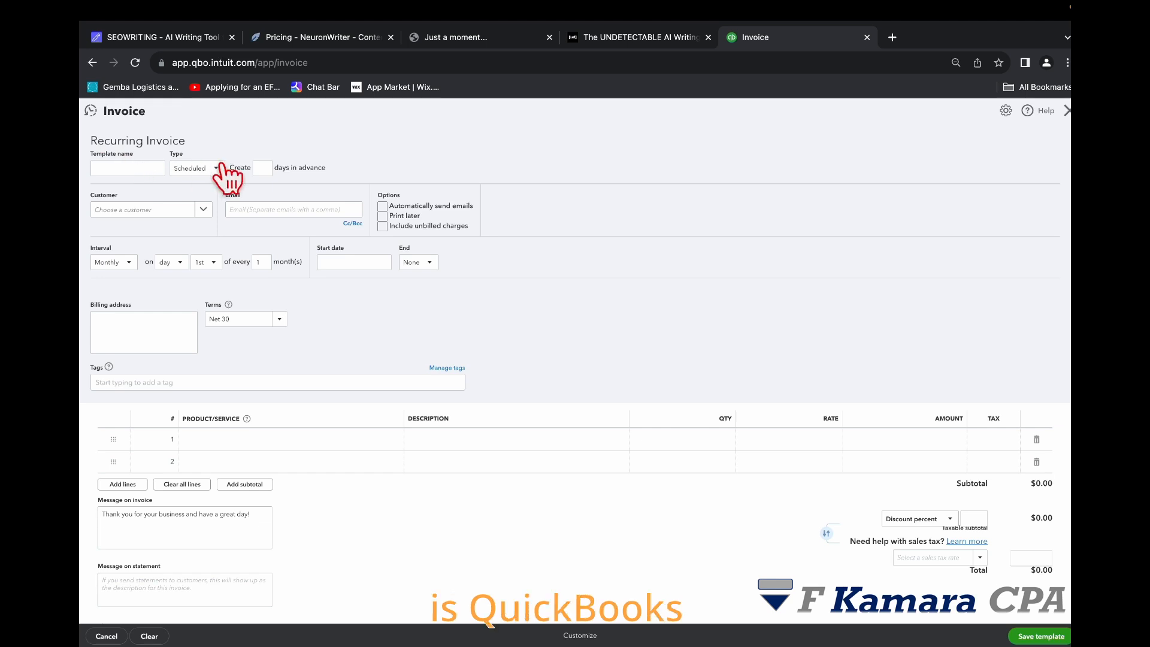
scroll(595, 323, down, 2)
scroll(595, 323, up, 2)
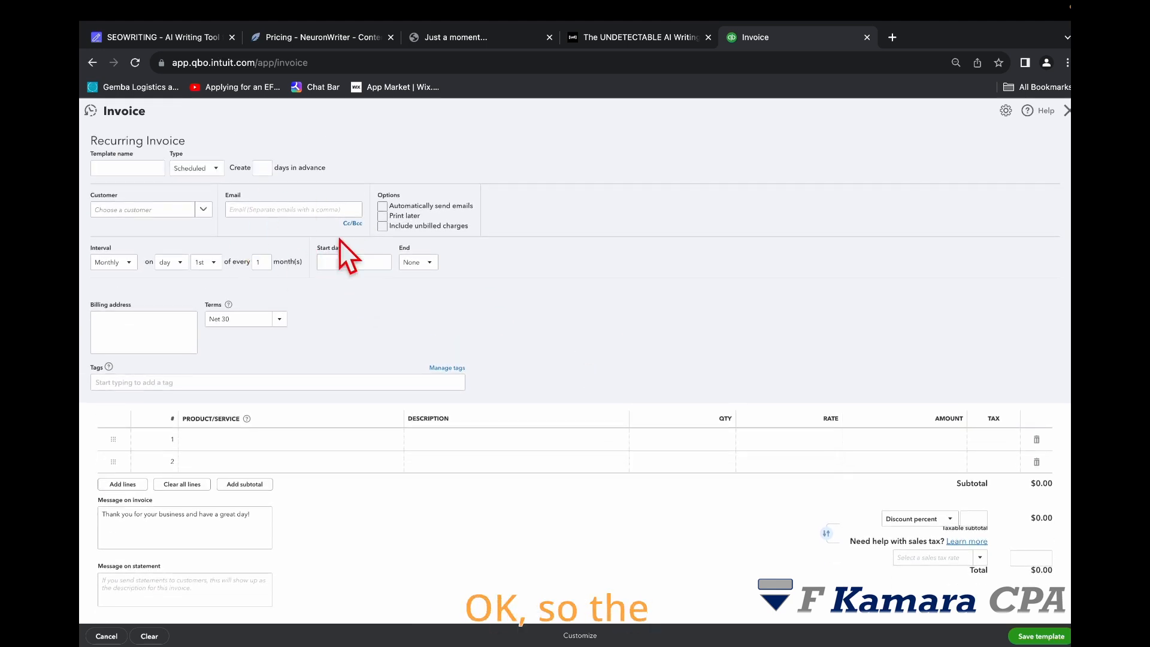
Step: Name the recurring template Test Invoice
click(137, 169)
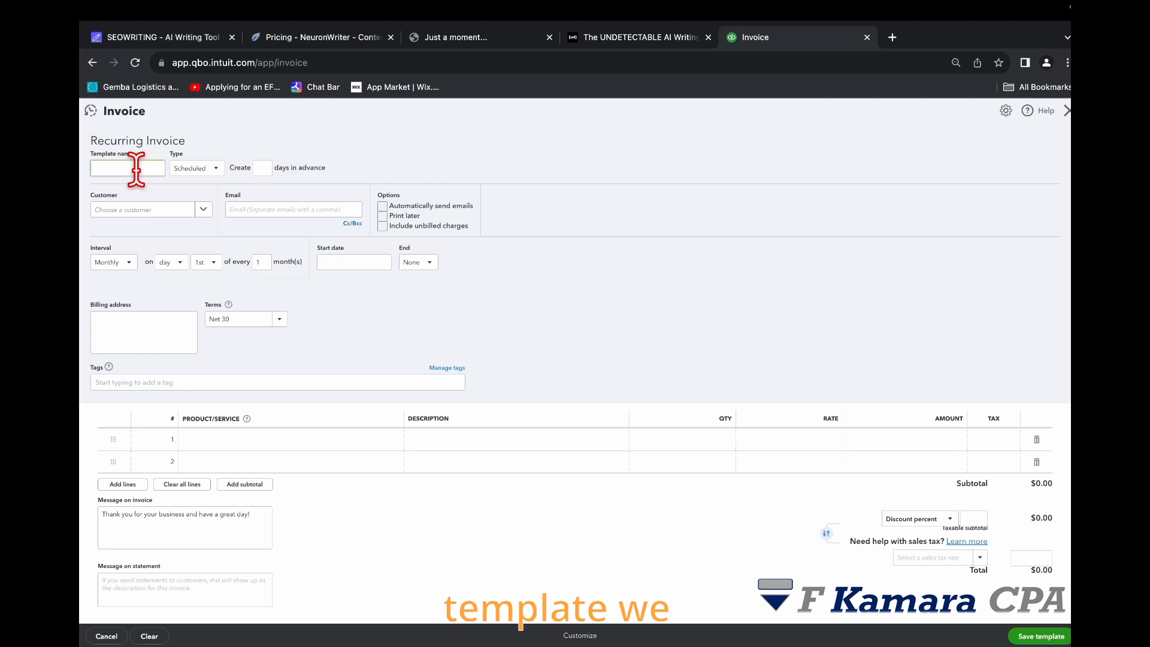
text(Test Invoice)
click(524, 258)
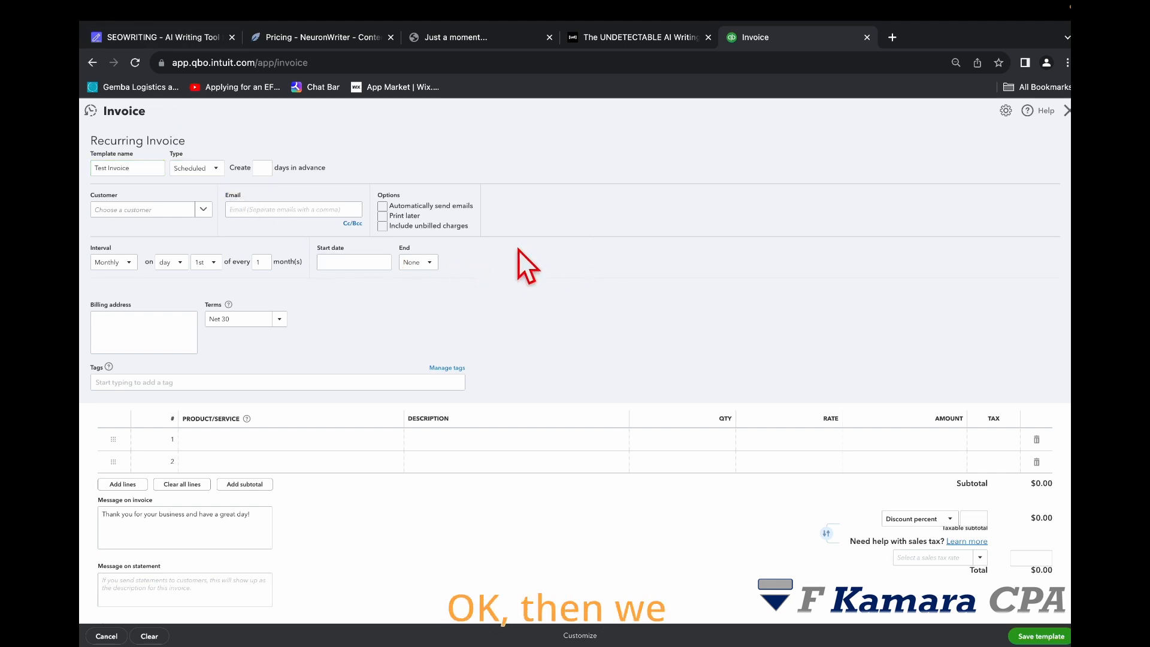
Step: Set the template type to Scheduled
click(217, 168)
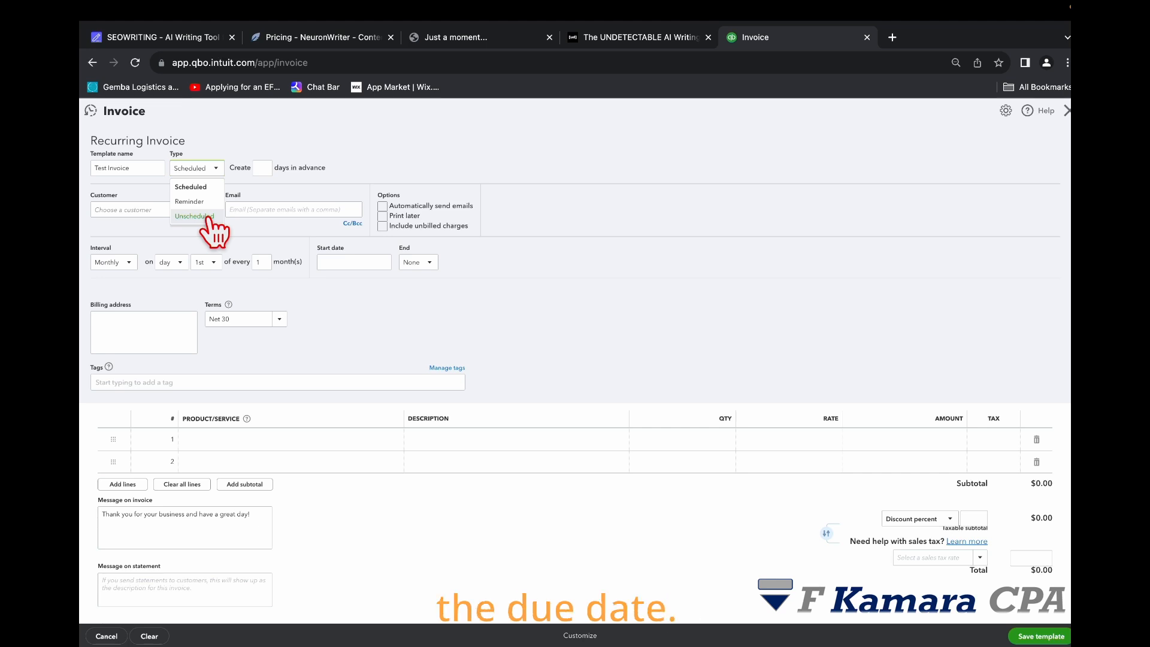
click(493, 149)
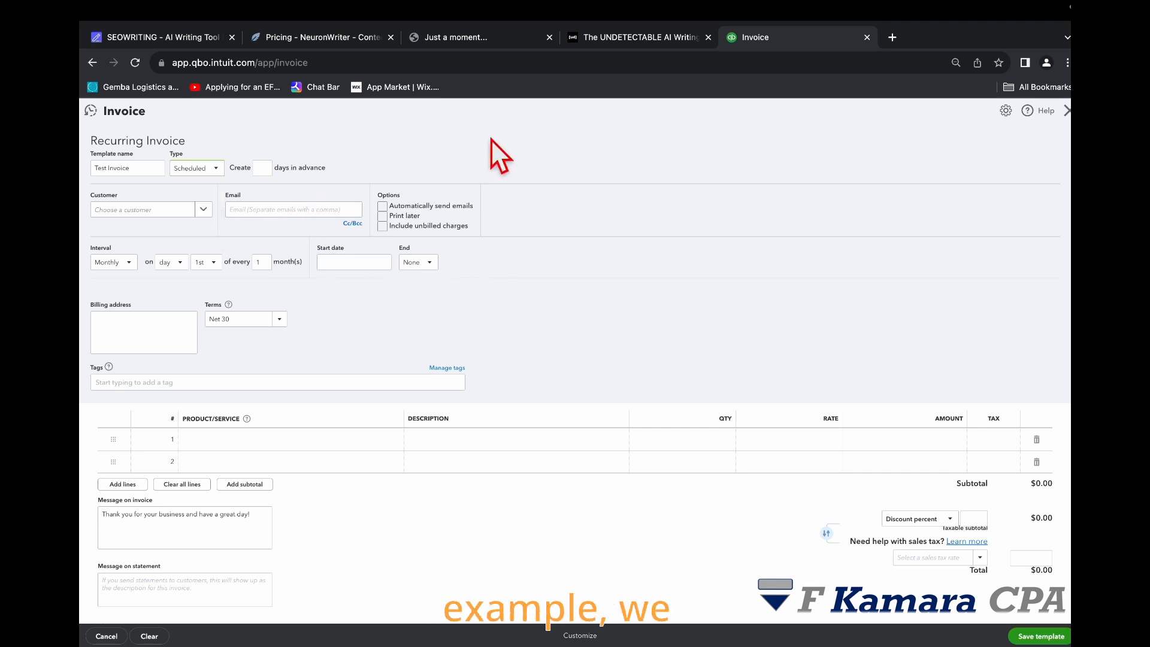
click(215, 169)
click(200, 187)
Step: Set the template to be created 5 days in advance
click(261, 167)
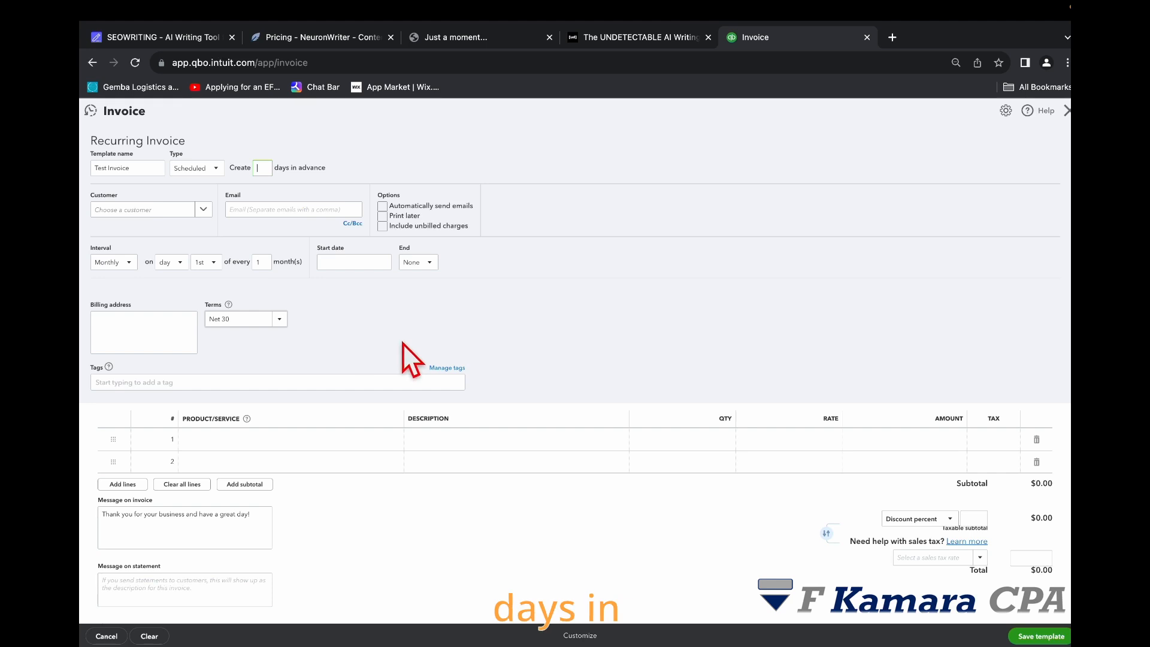
text(5)
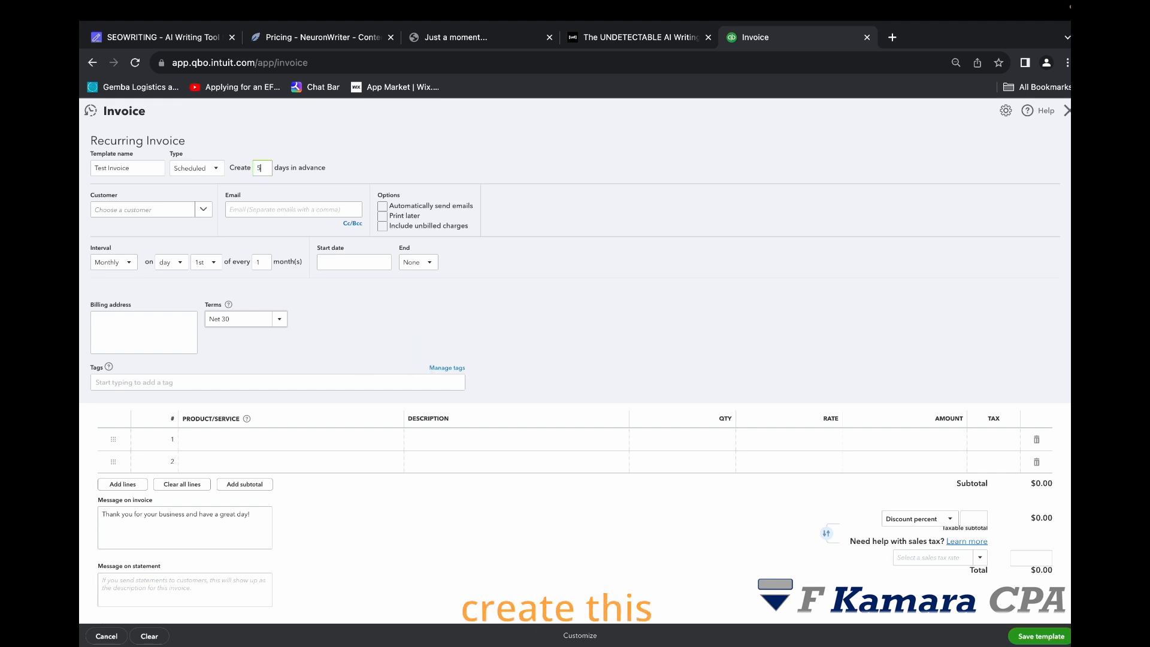
click(515, 160)
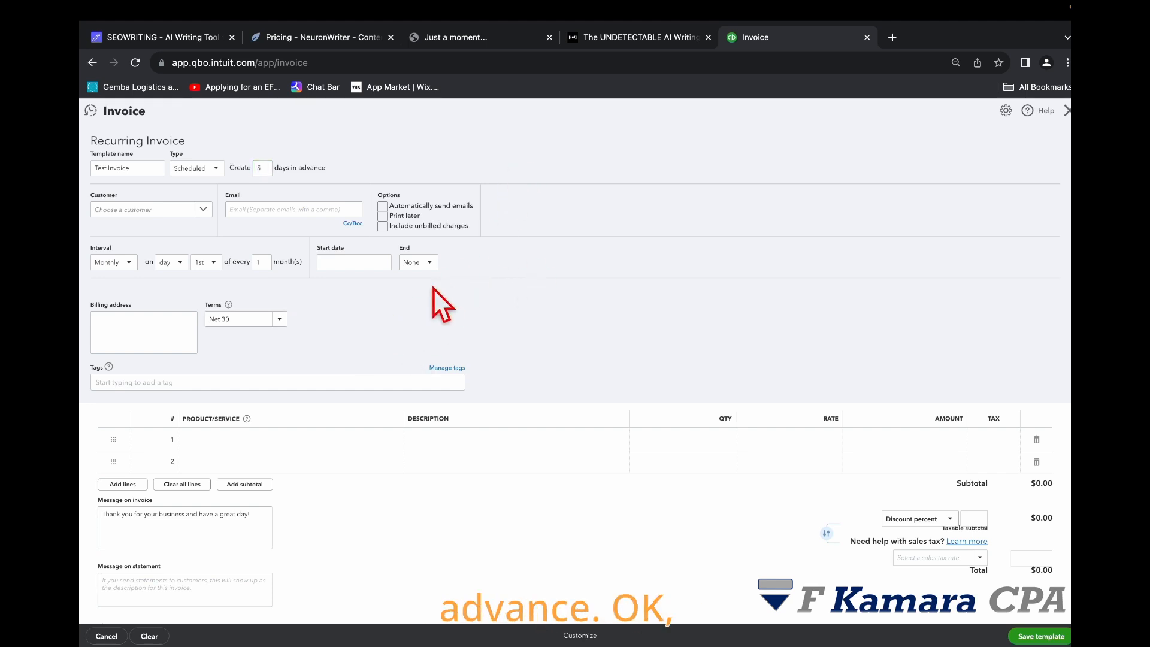
Step: Choose Cool Cars as the customer and turn on the Automatically send emails option
click(200, 211)
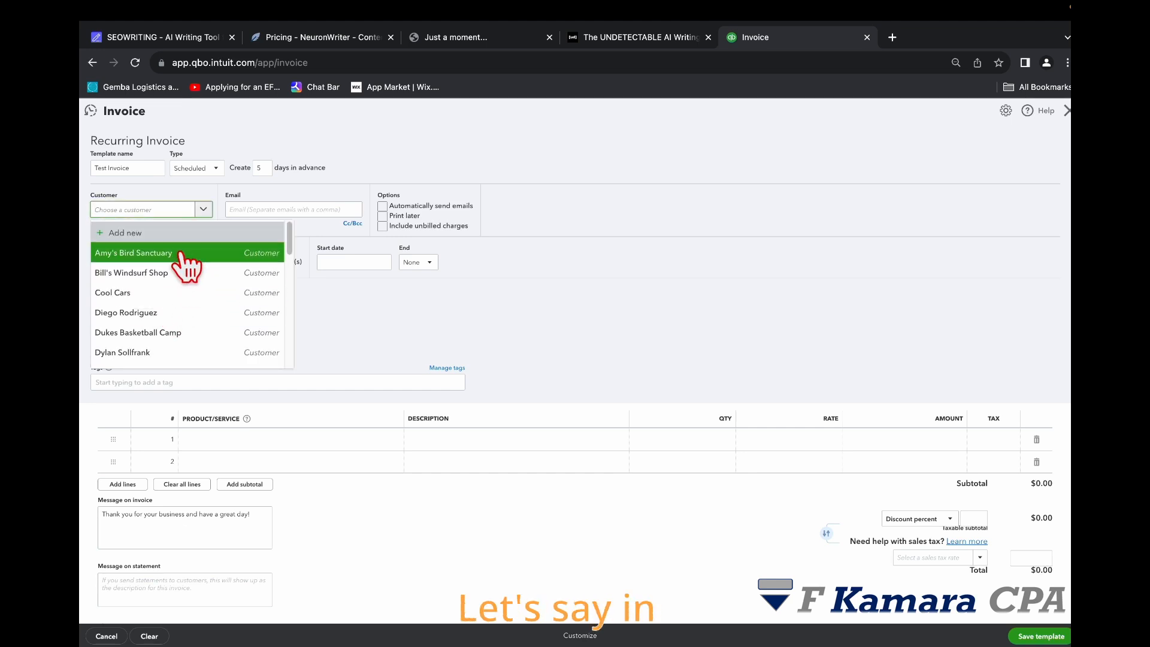
click(181, 294)
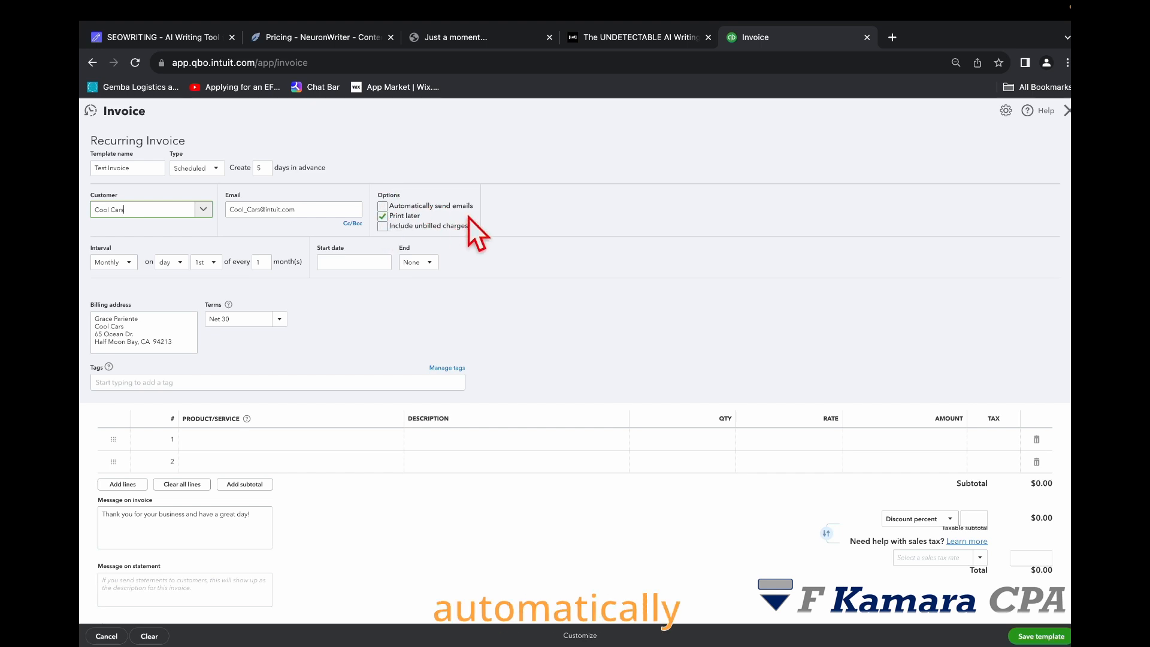
click(384, 206)
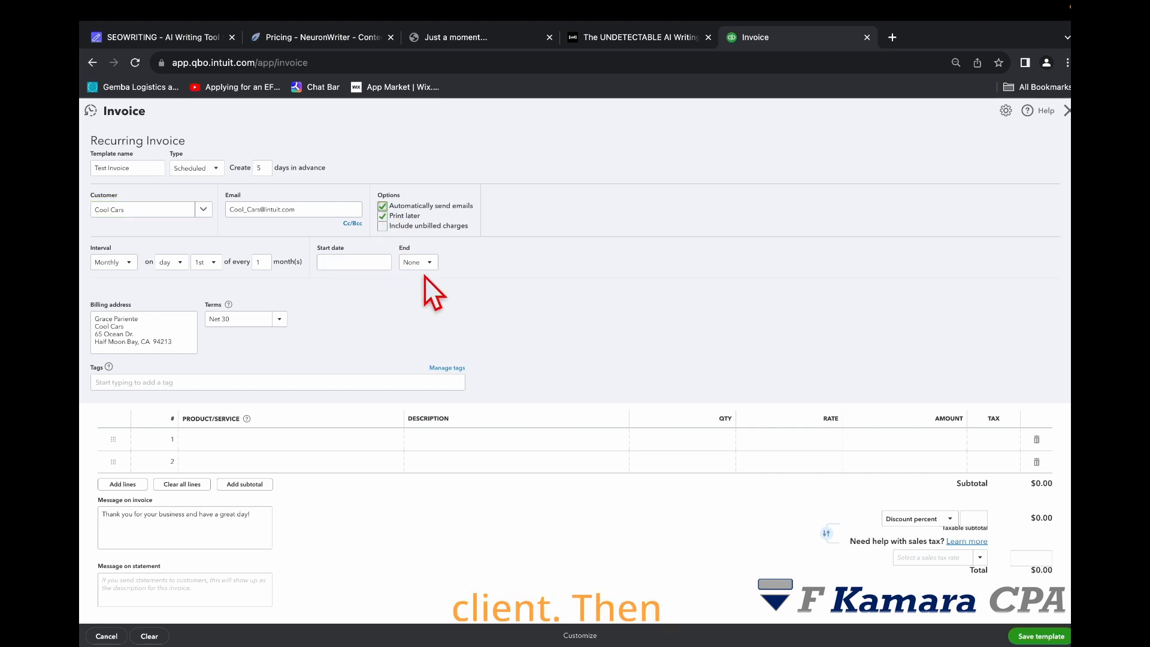
click(353, 224)
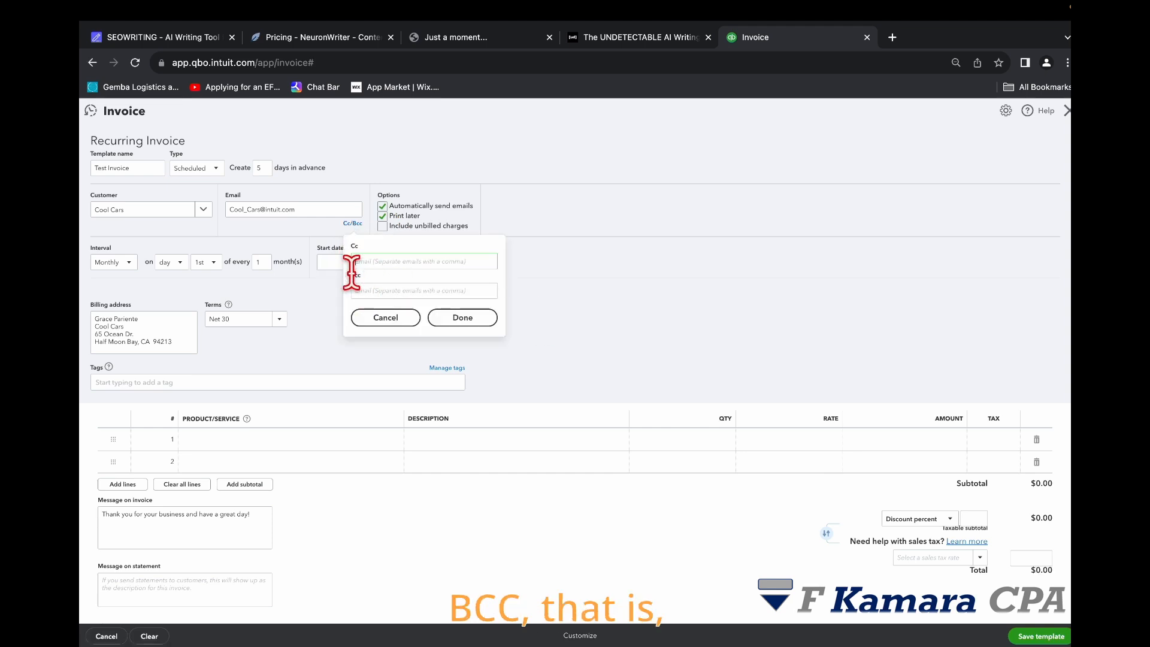
click(416, 260)
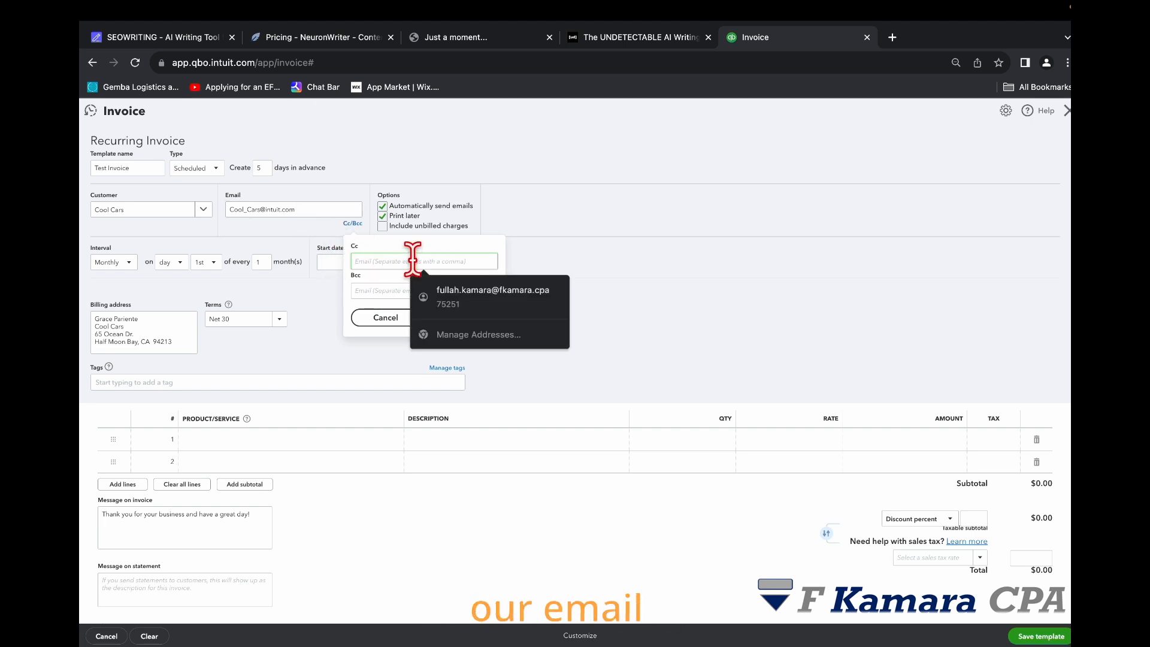
click(477, 290)
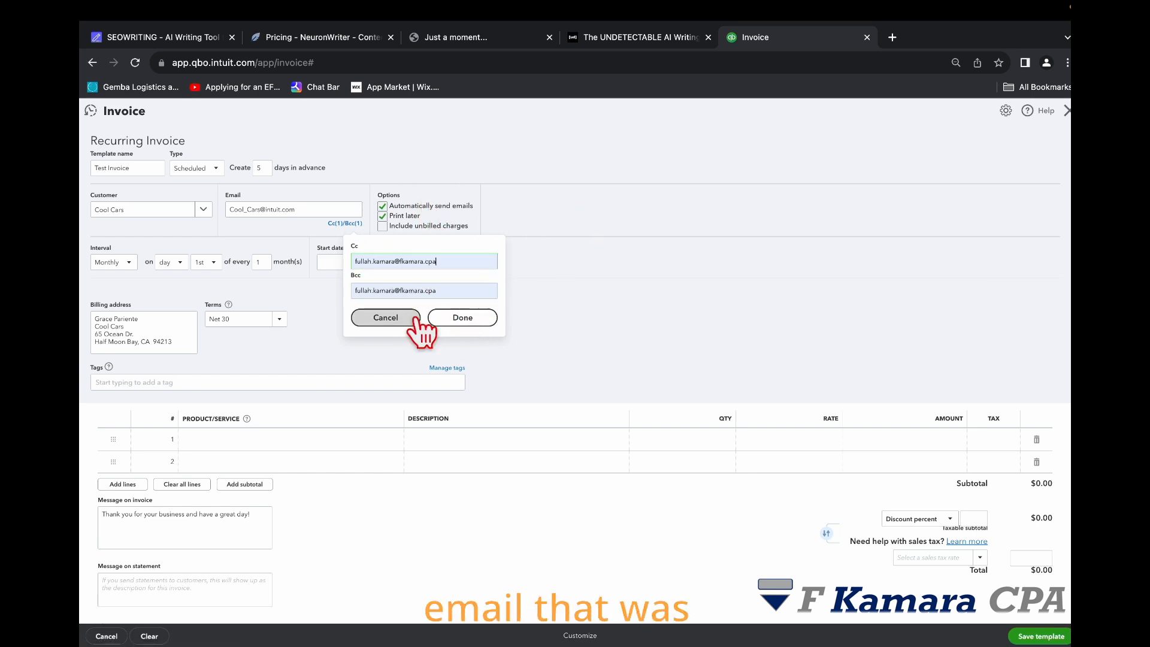
click(462, 324)
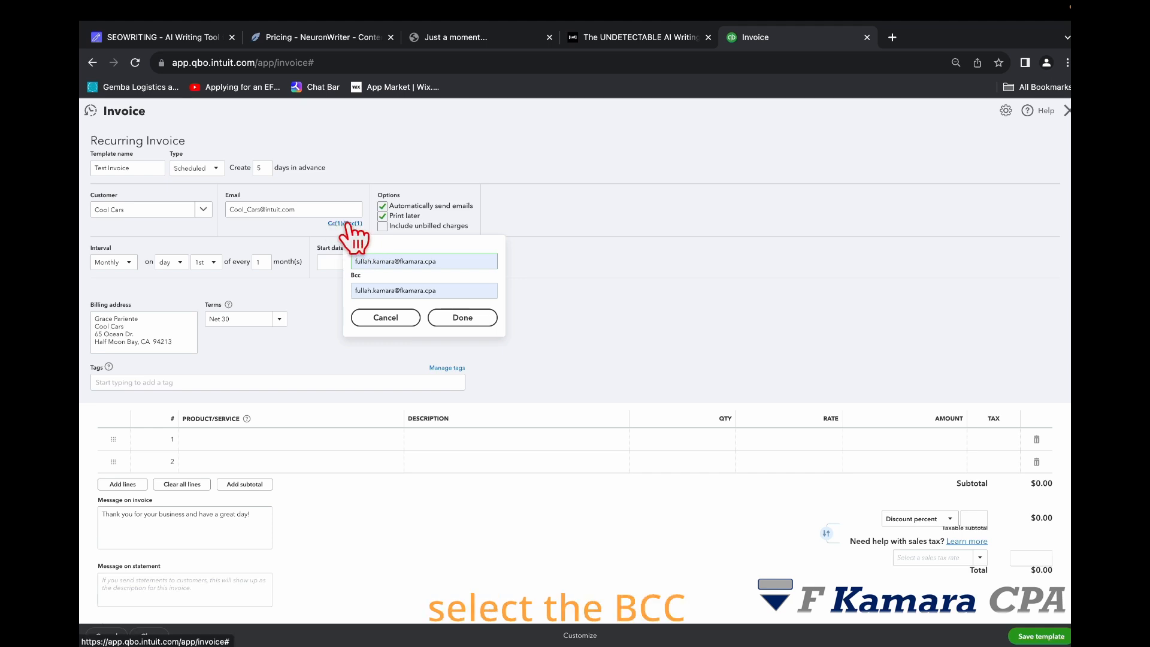
click(397, 317)
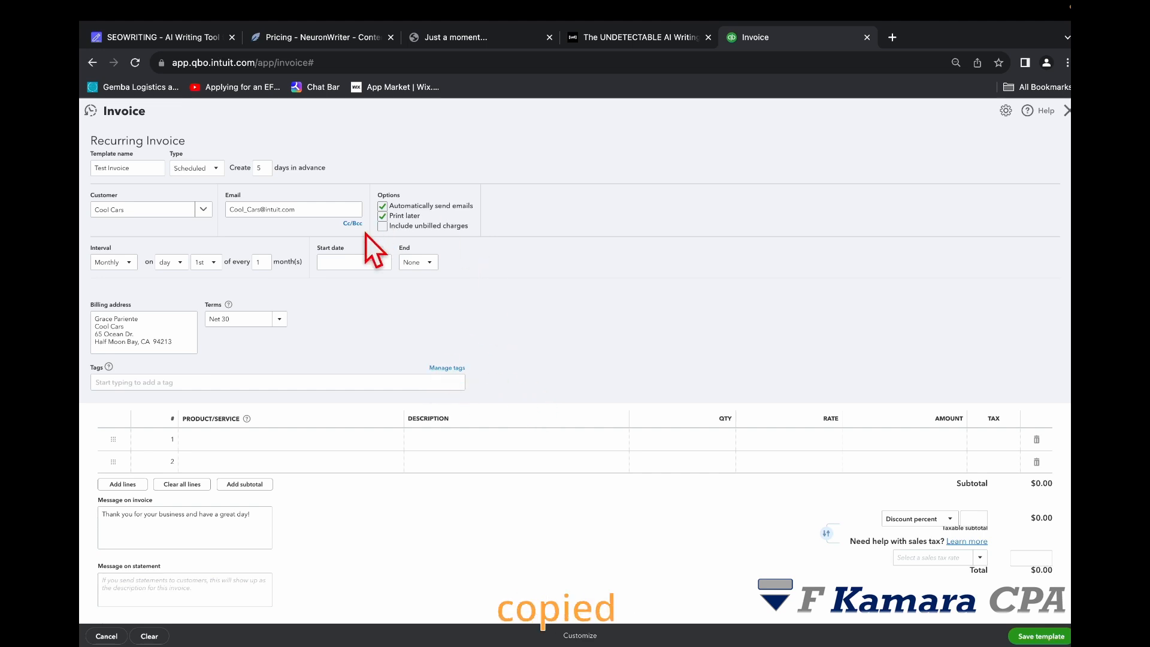
Step: Turn off the Print later option for the recurring invoice
click(382, 216)
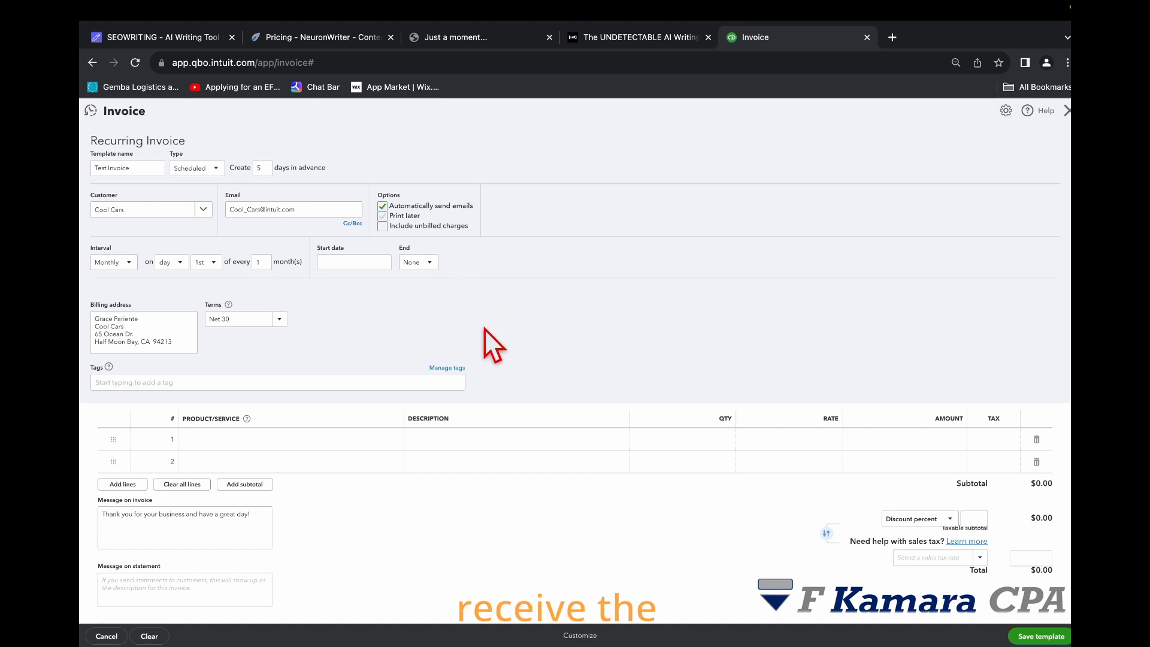
click(130, 263)
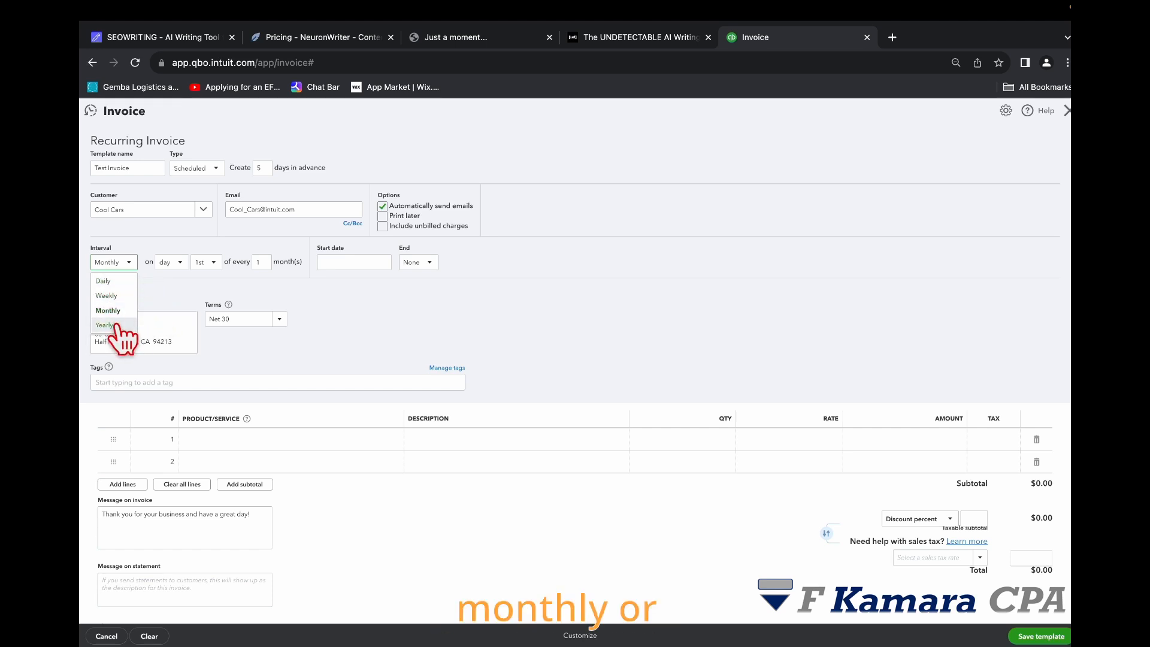
click(160, 282)
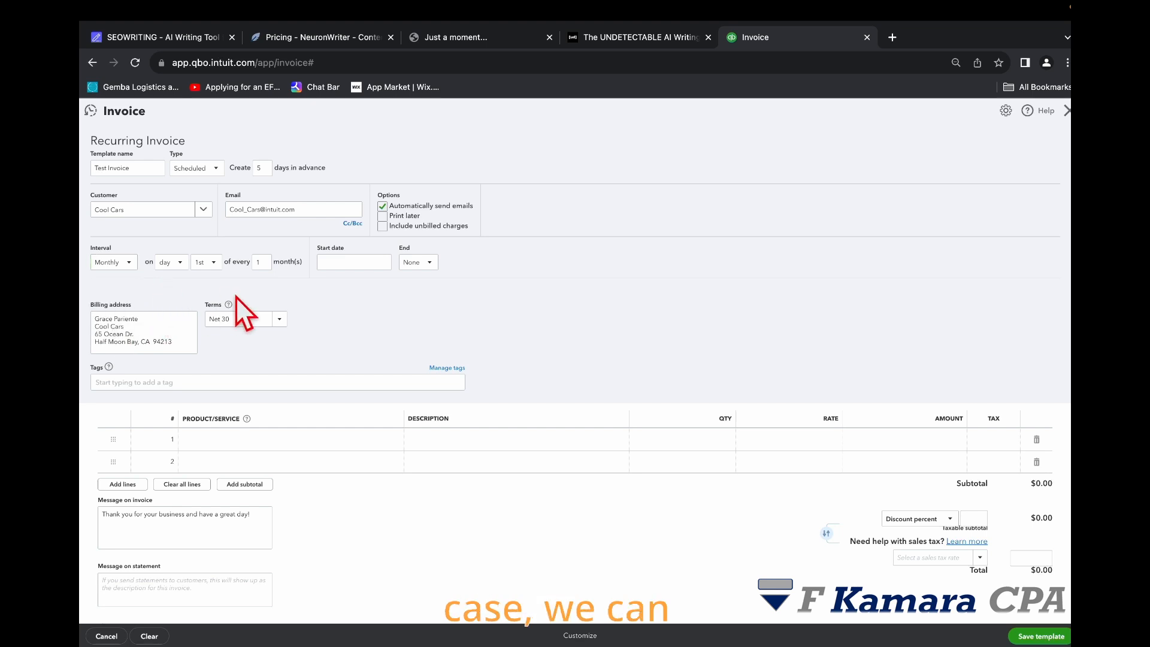
scroll(317, 356, down, 1)
scroll(319, 354, down, 1)
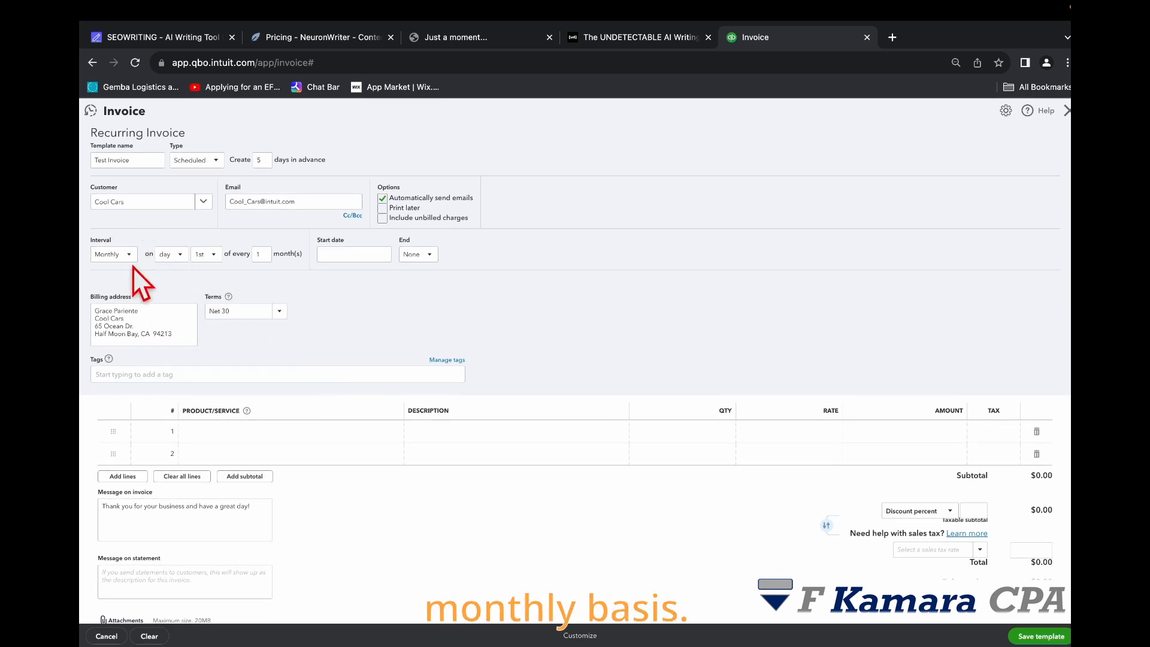
scroll(132, 266, up, 1)
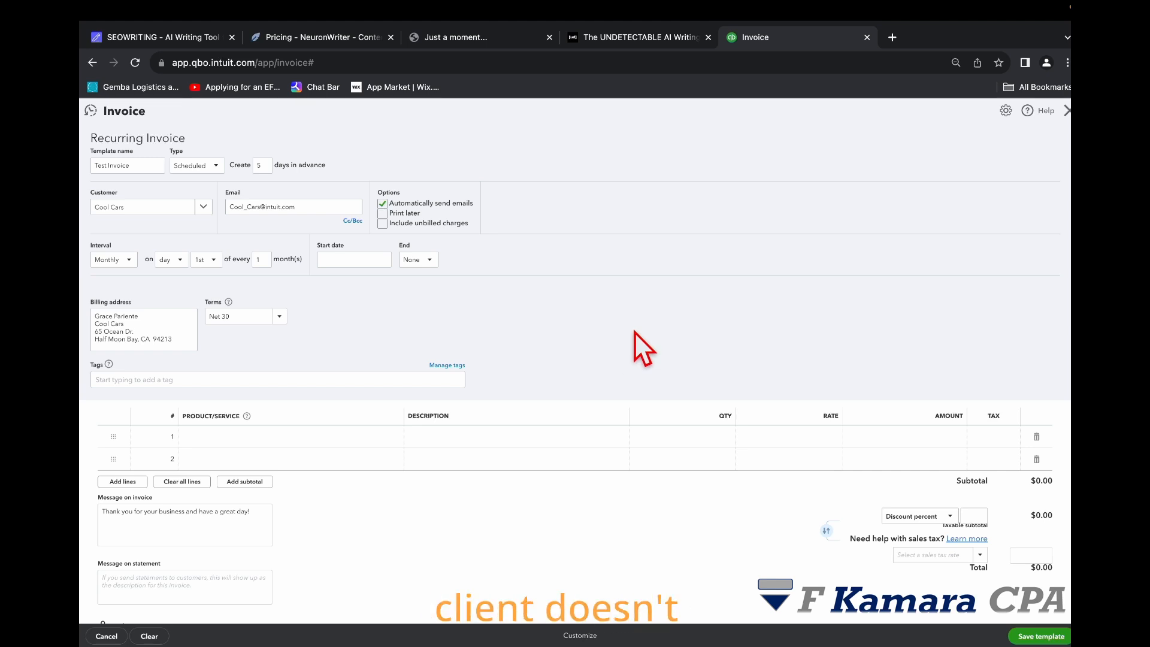
click(216, 167)
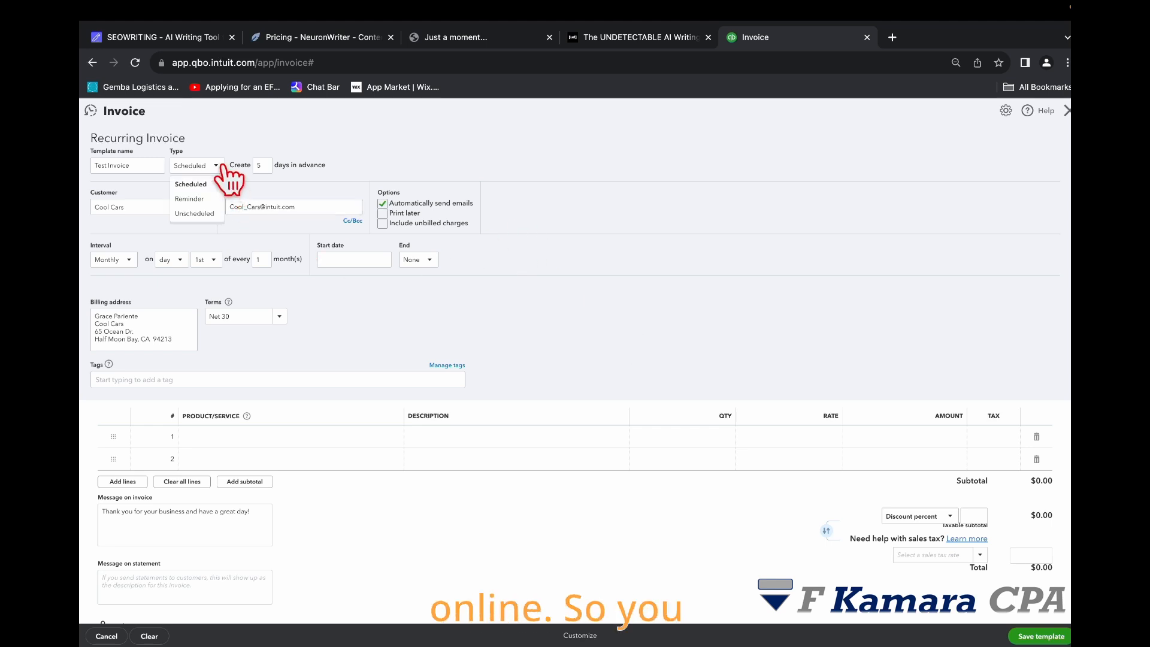
click(189, 199)
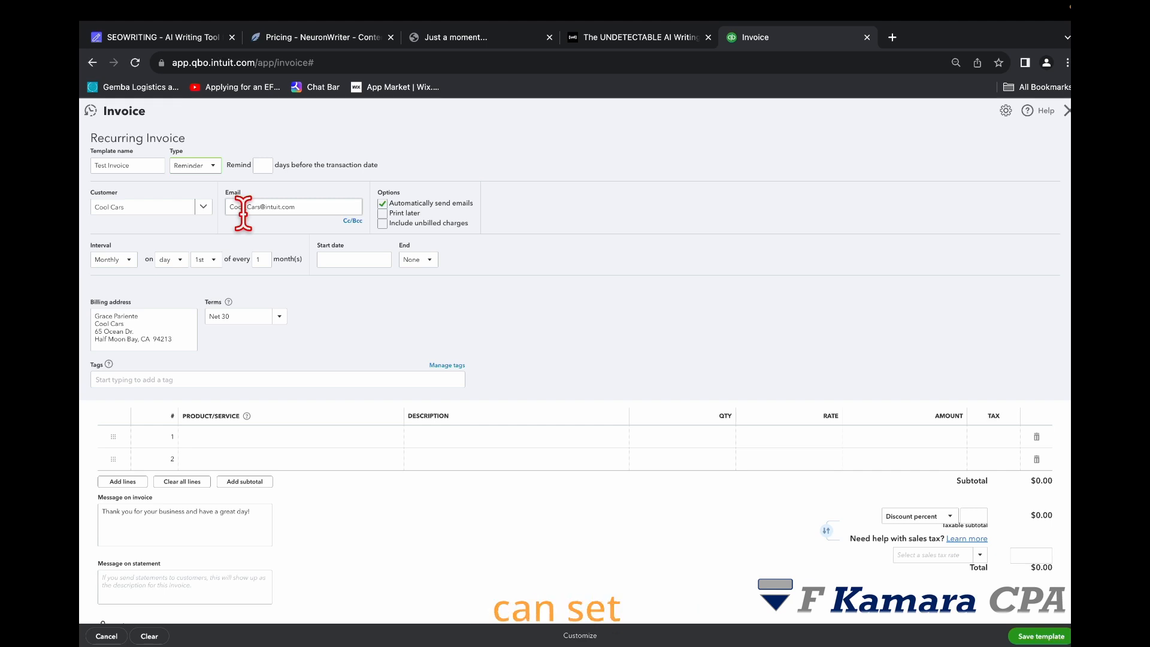
click(210, 163)
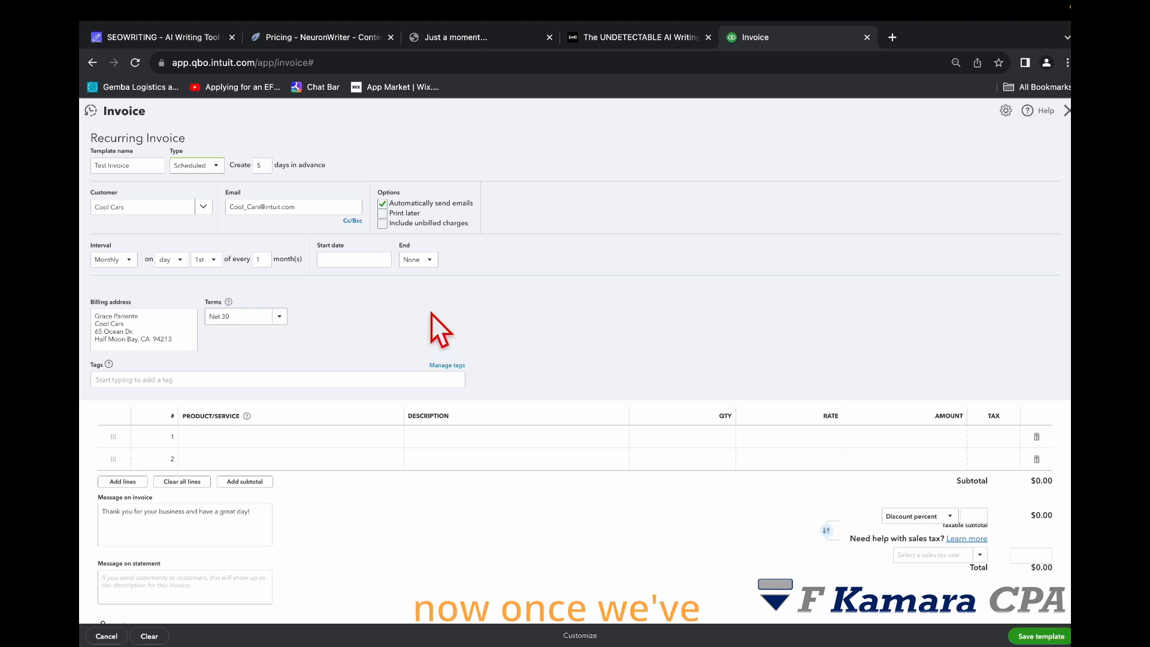
scroll(337, 318, down, 1)
scroll(299, 290, up, 1)
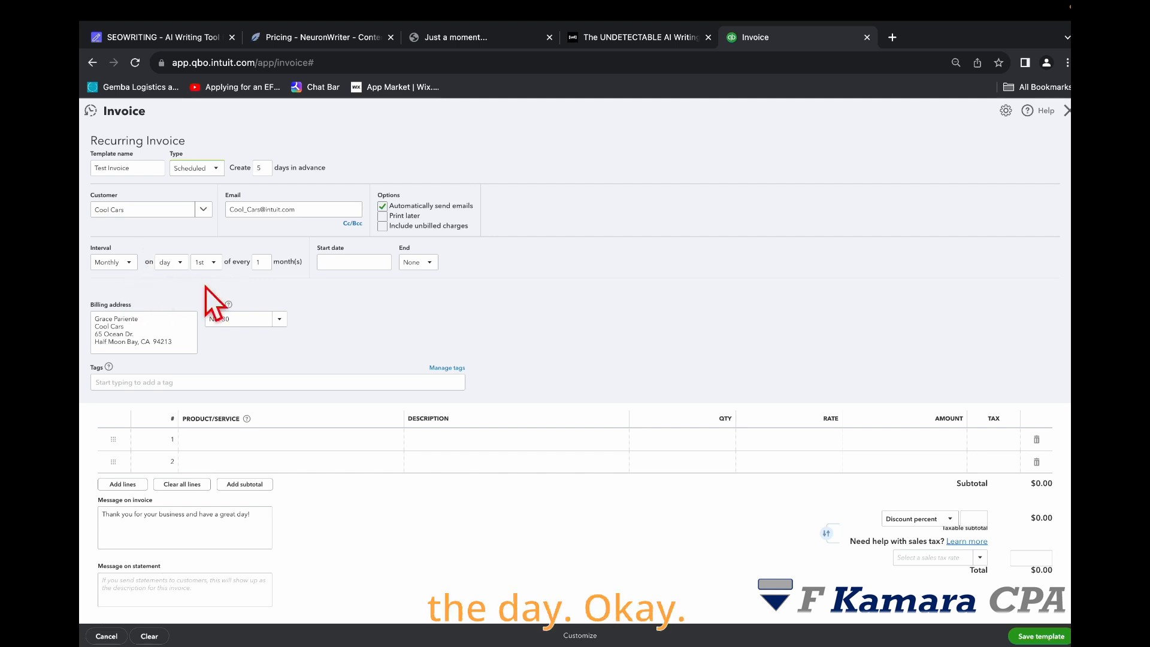
click(179, 264)
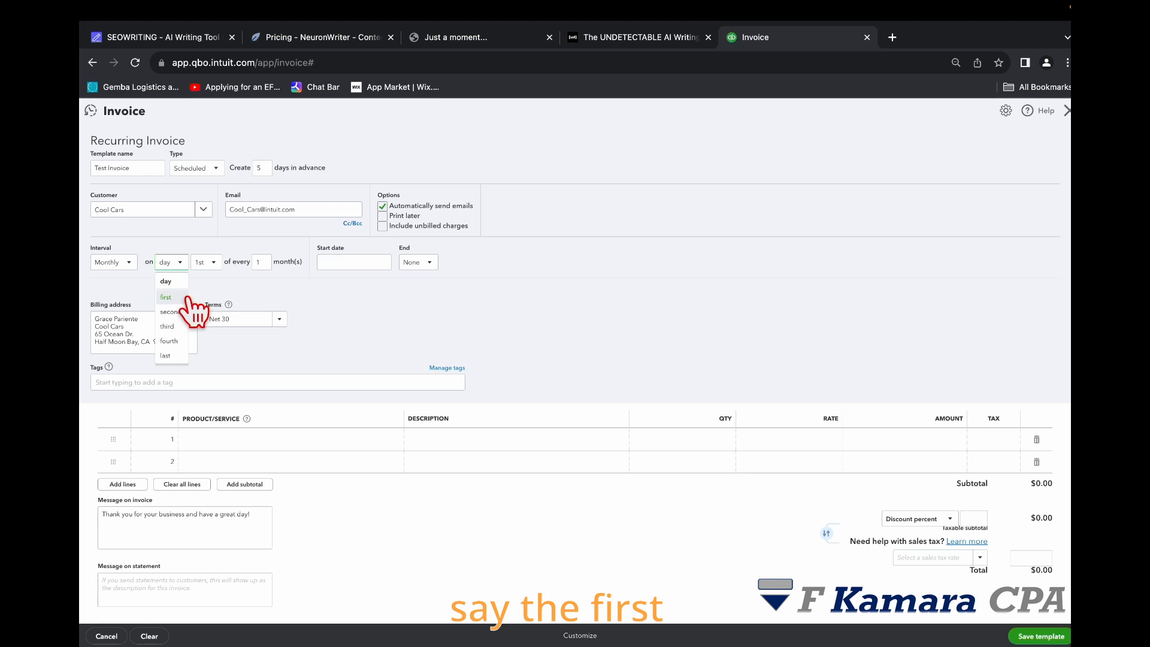
click(168, 297)
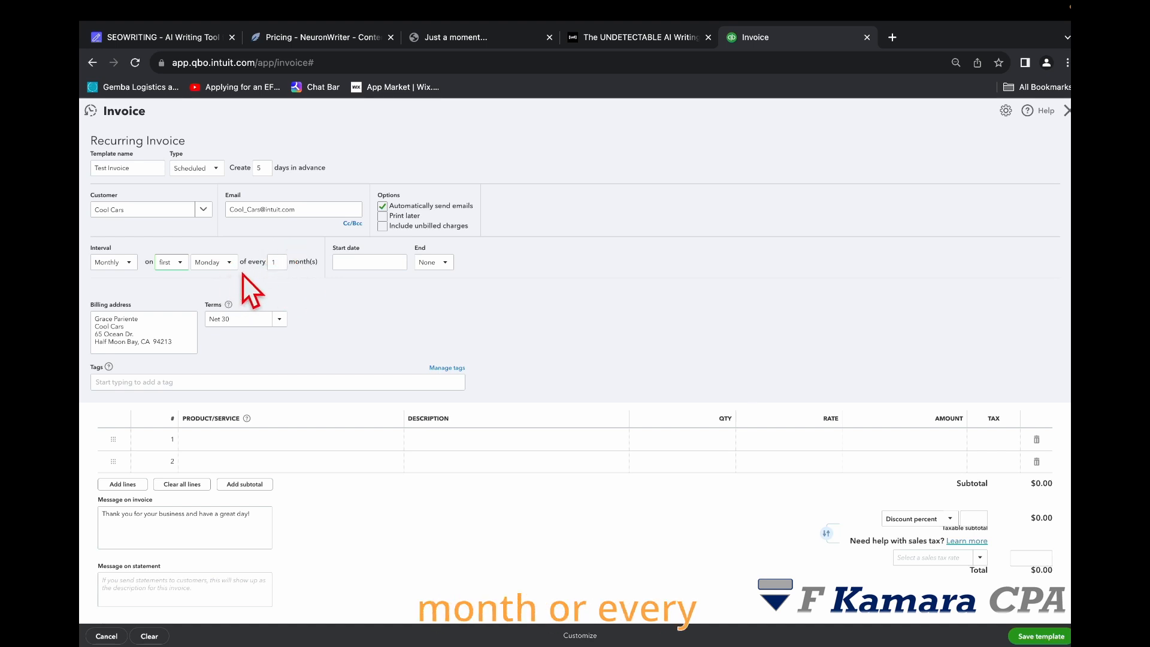
click(228, 264)
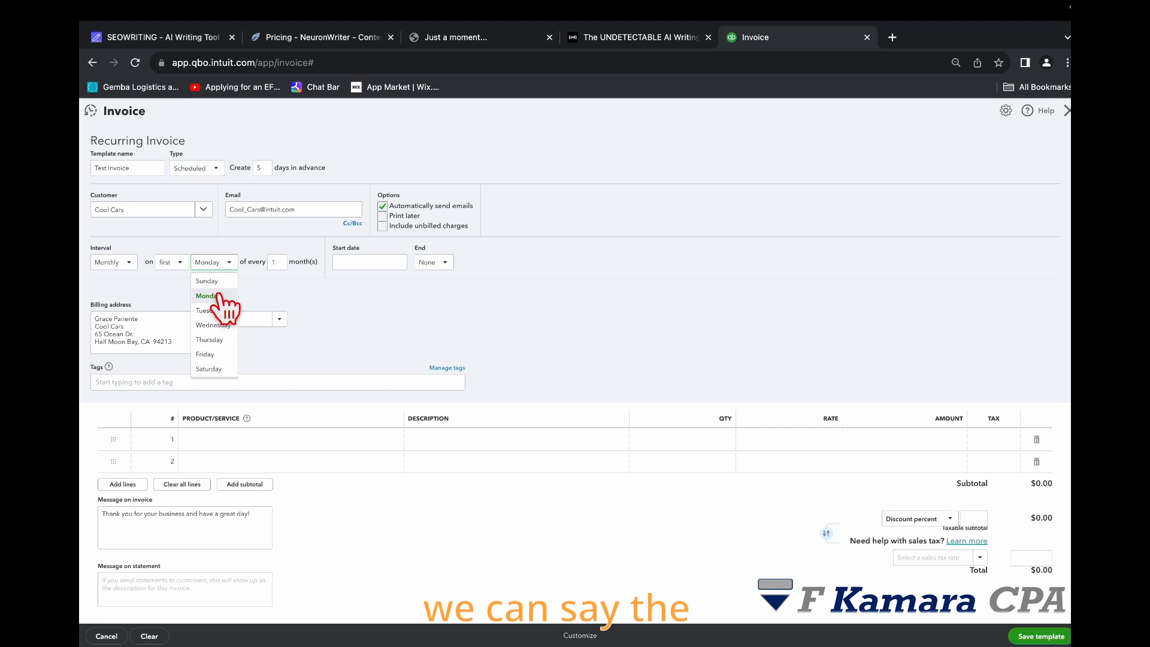
click(177, 266)
click(171, 280)
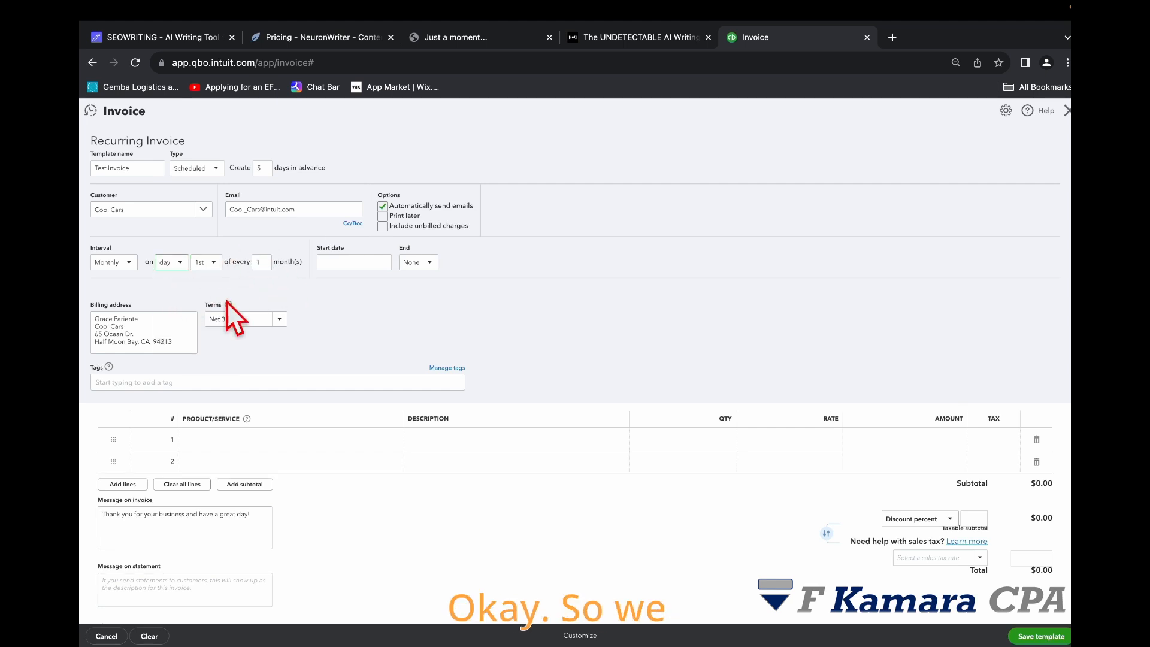
click(170, 263)
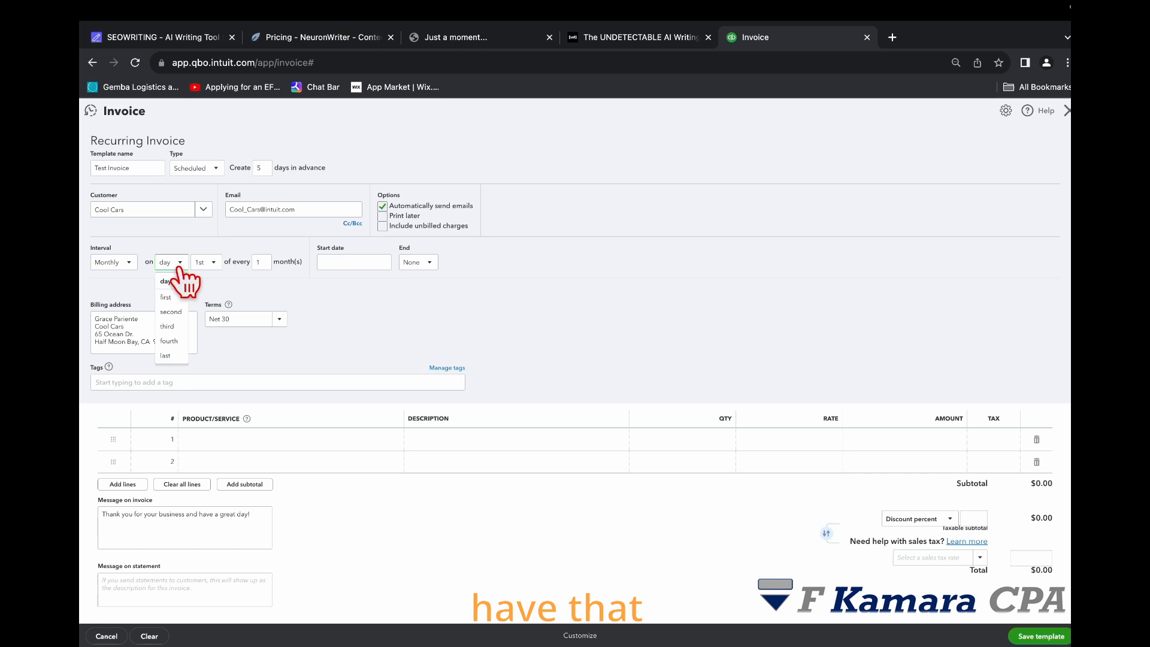
click(169, 355)
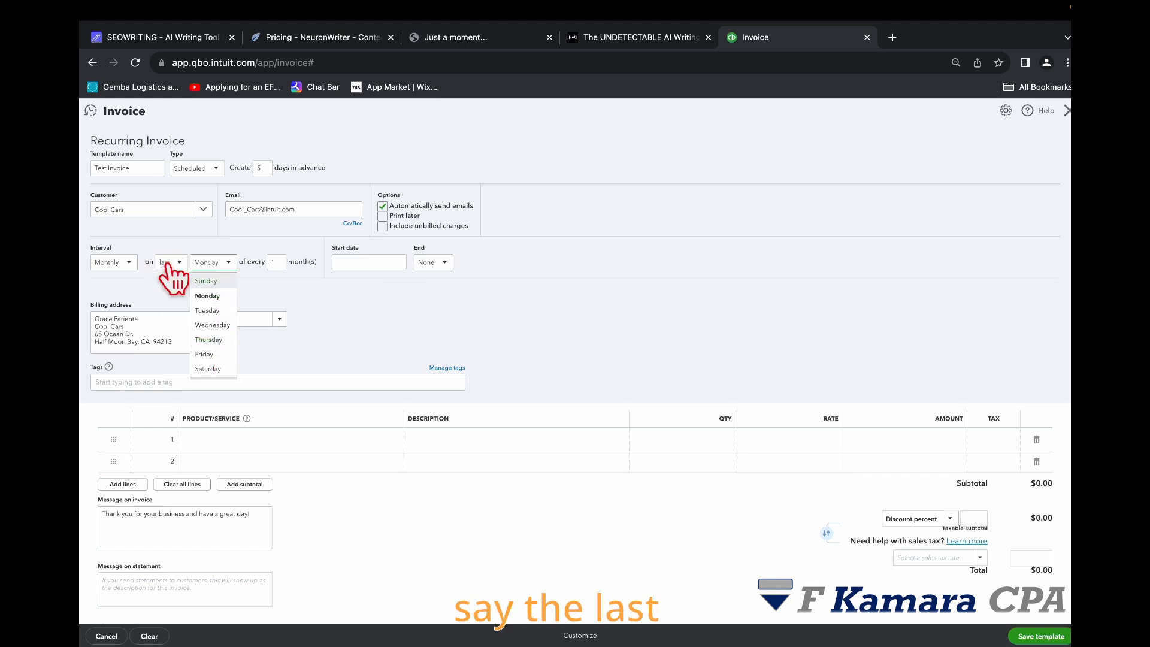
click(172, 263)
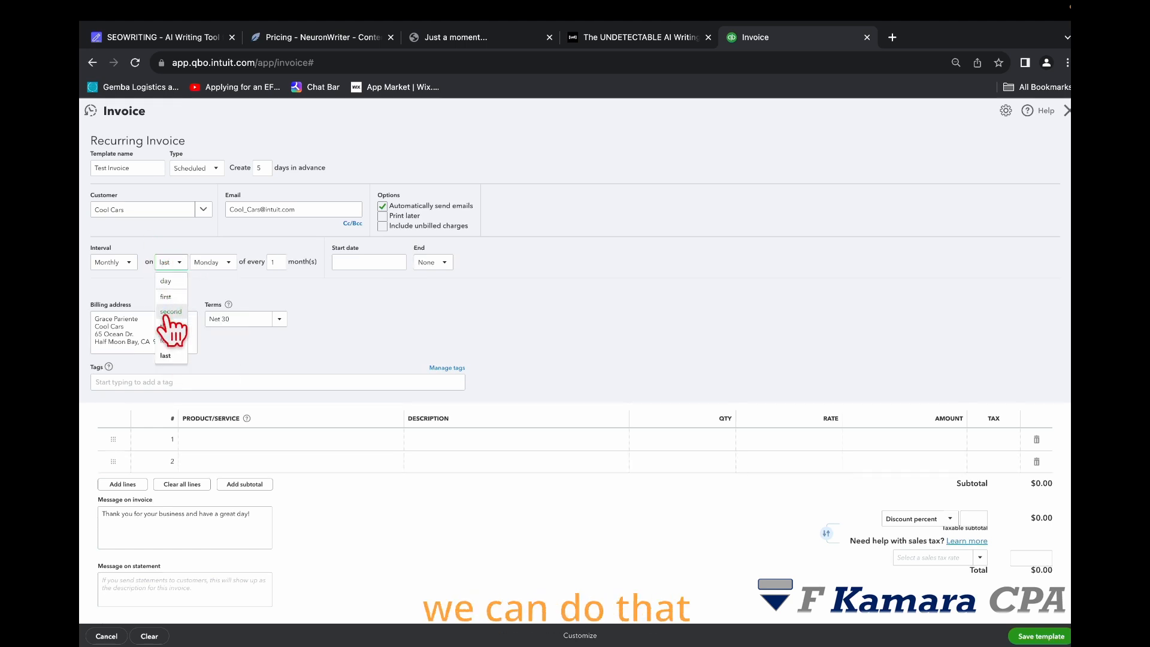
click(166, 281)
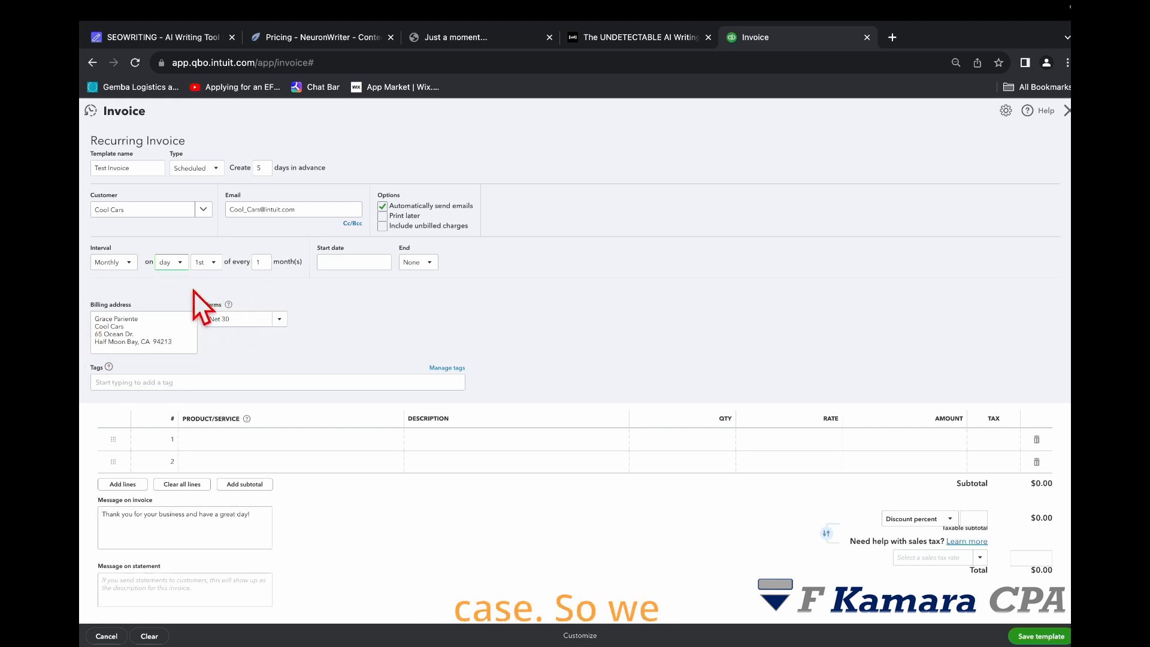
click(262, 261)
click(209, 266)
scroll(209, 281, down, 2)
scroll(206, 378, down, 4)
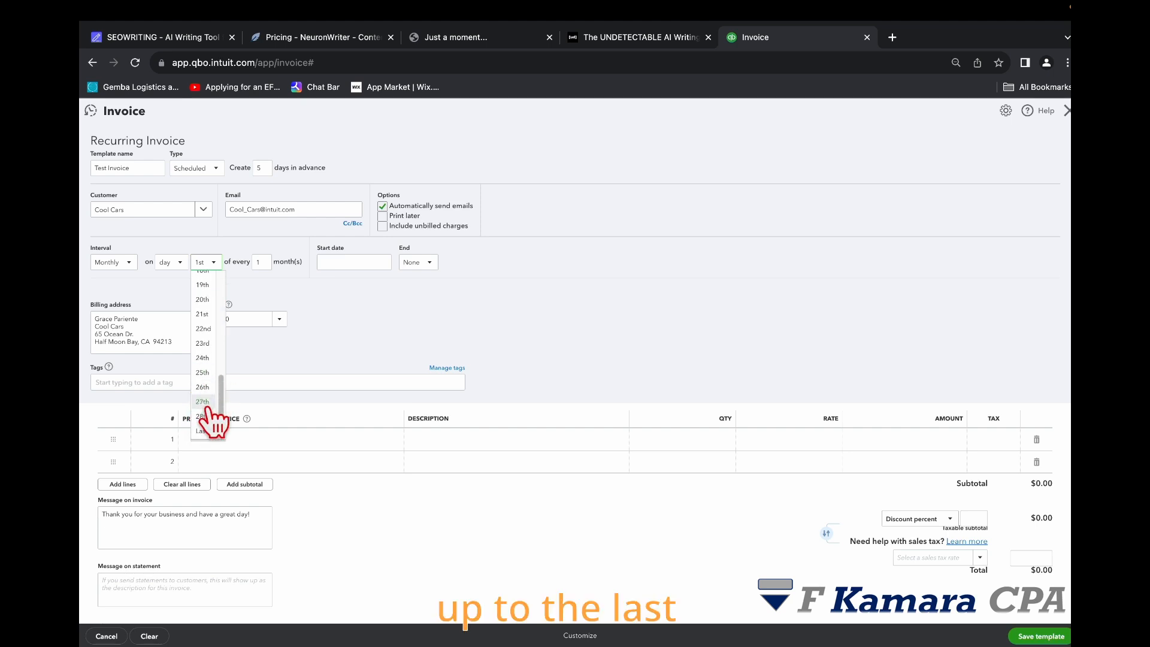
click(429, 305)
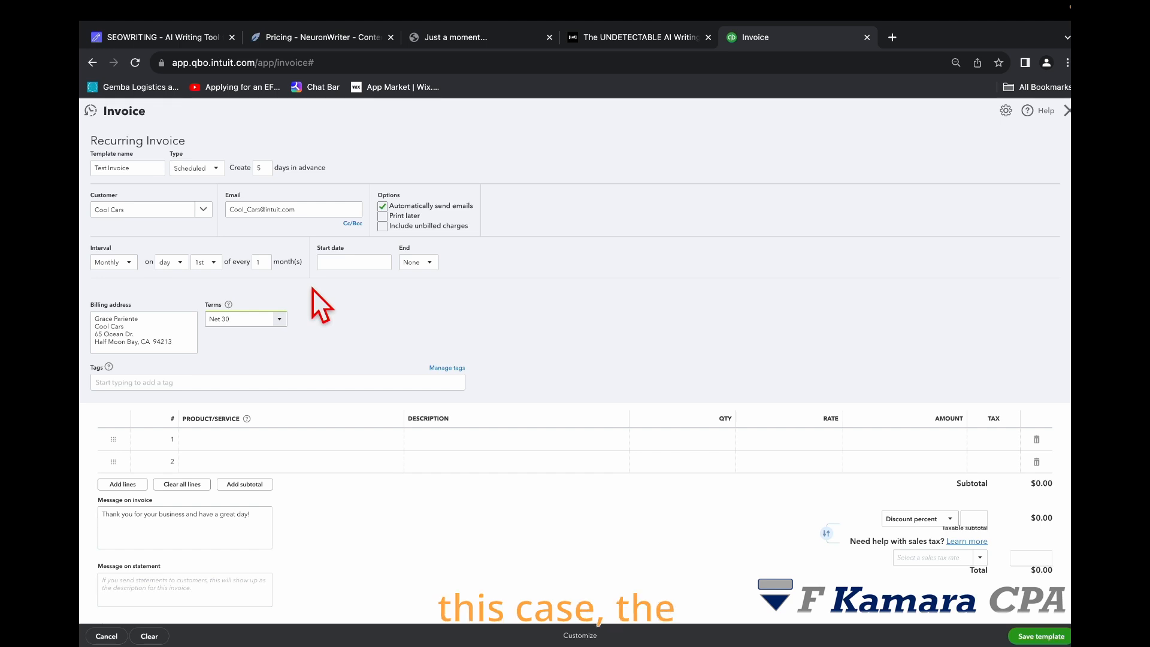
Step: Schedule the invoice monthly on the 2nd day of every month, starting 10/02/2023
click(381, 262)
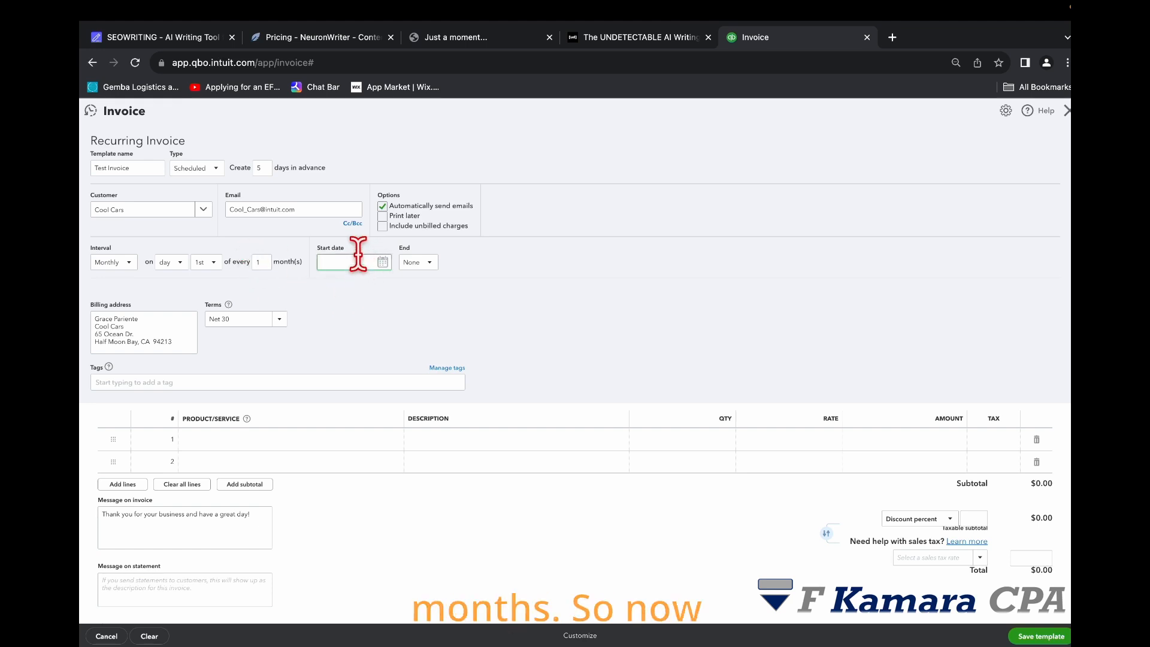
click(382, 262)
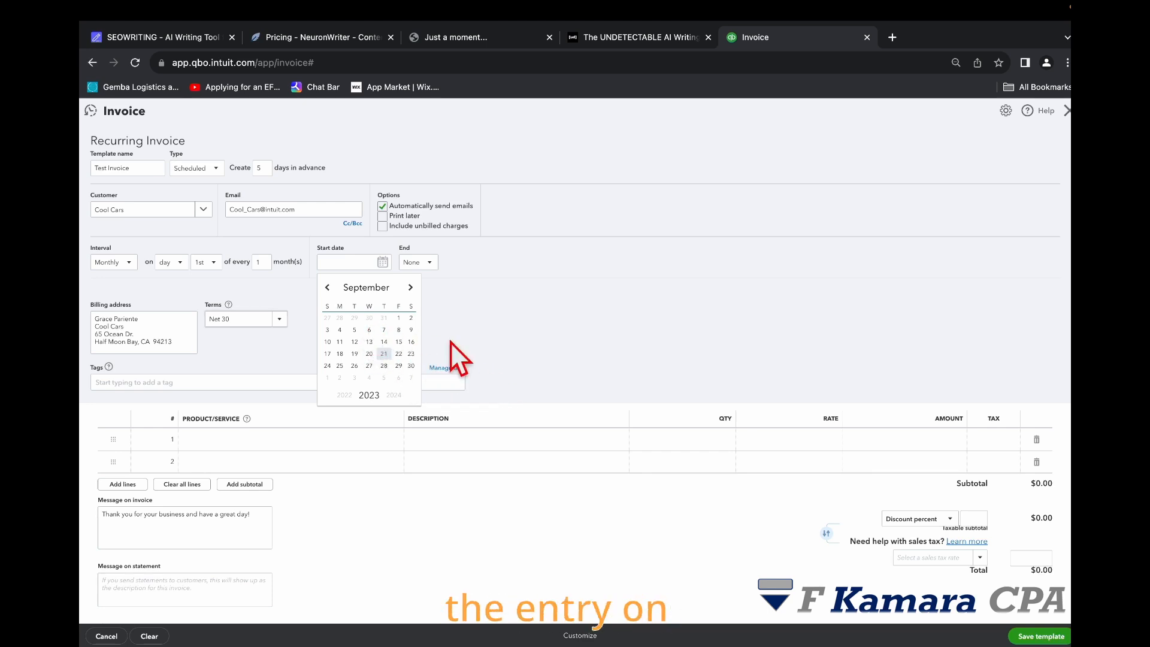
click(410, 287)
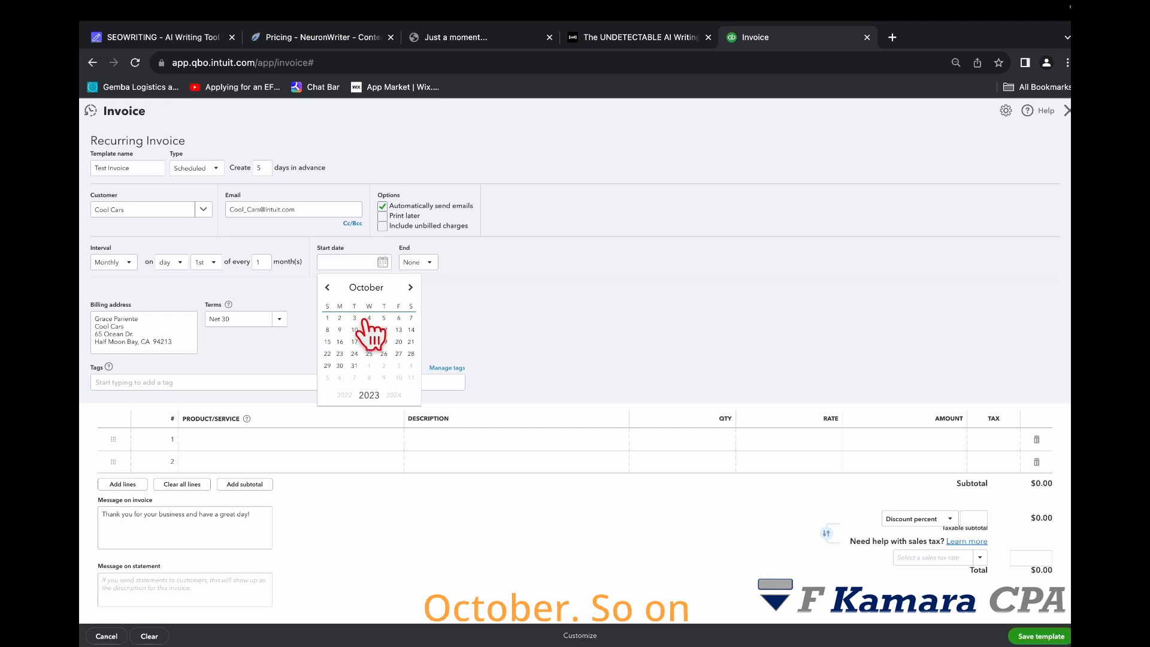
click(327, 317)
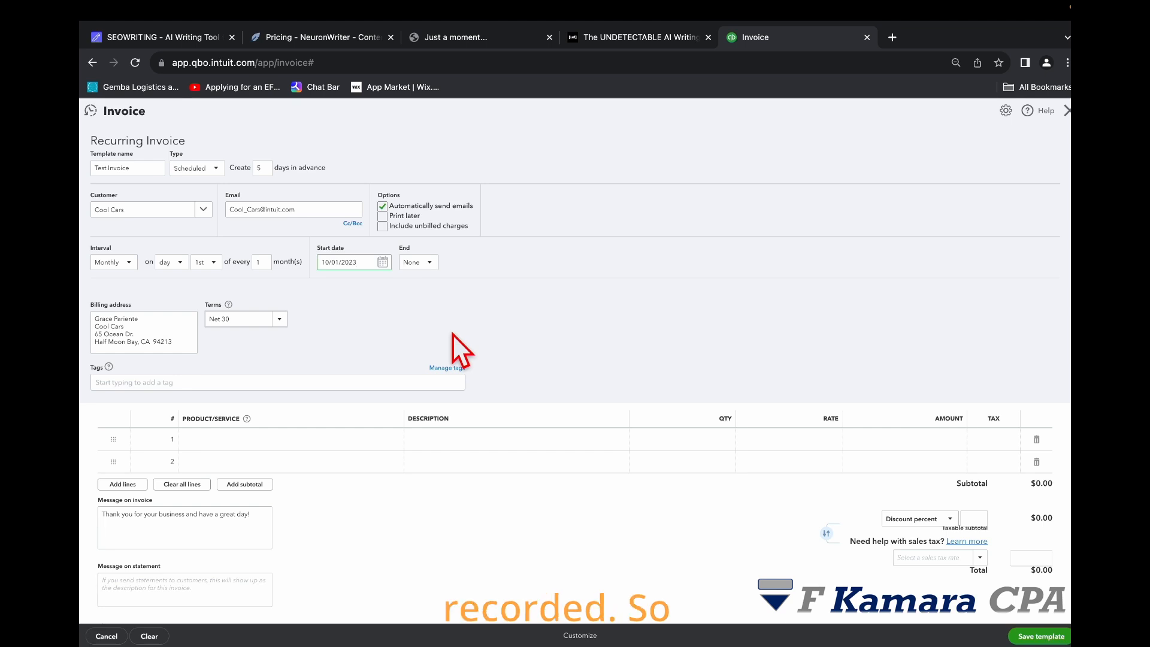
click(206, 267)
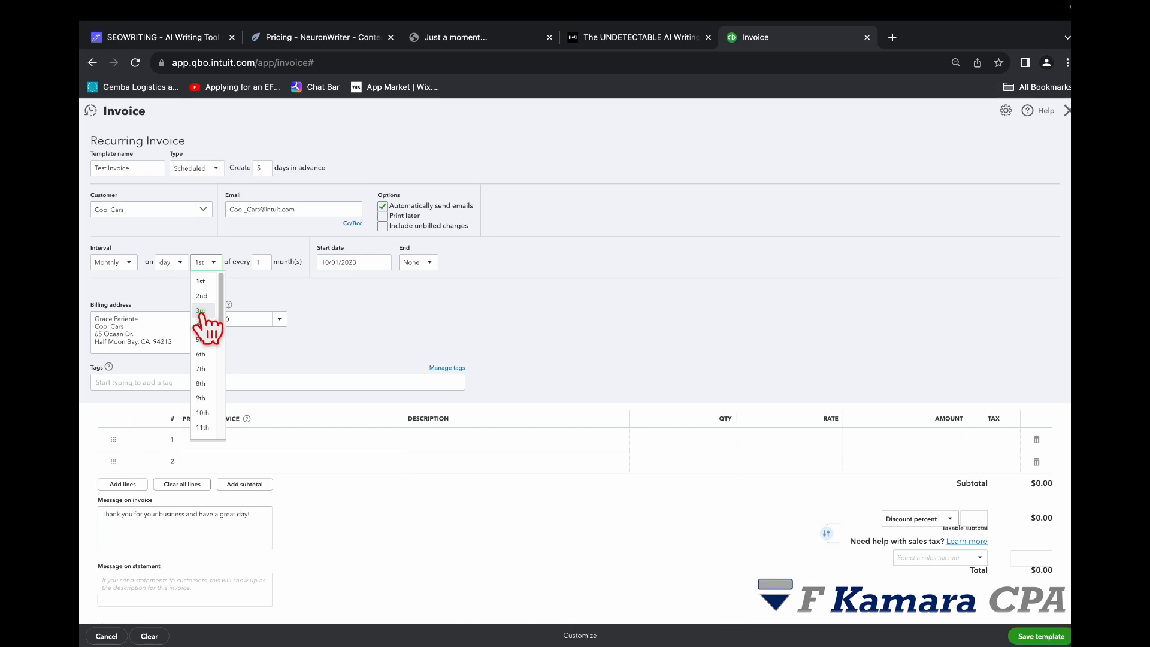
click(202, 296)
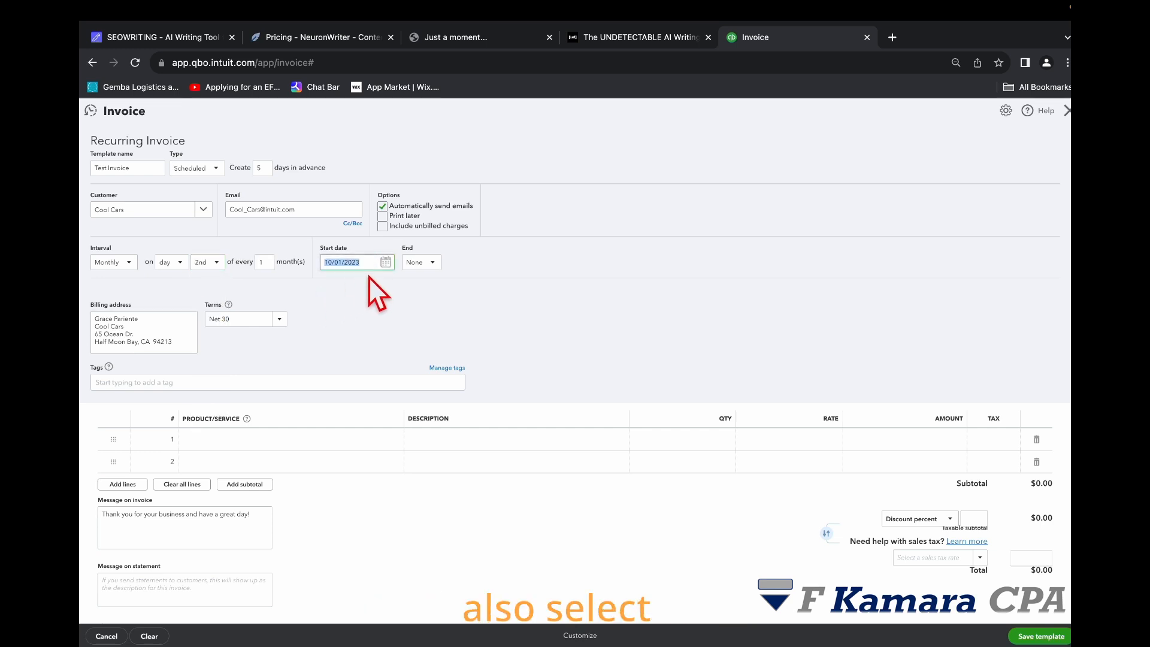
click(386, 264)
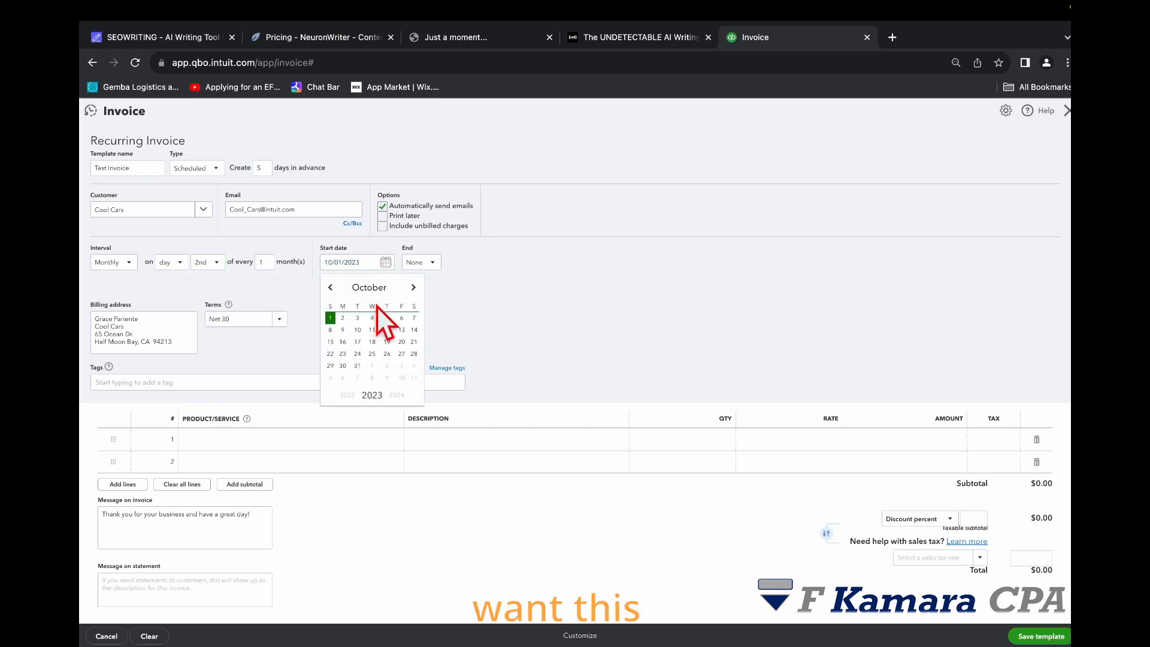
click(342, 318)
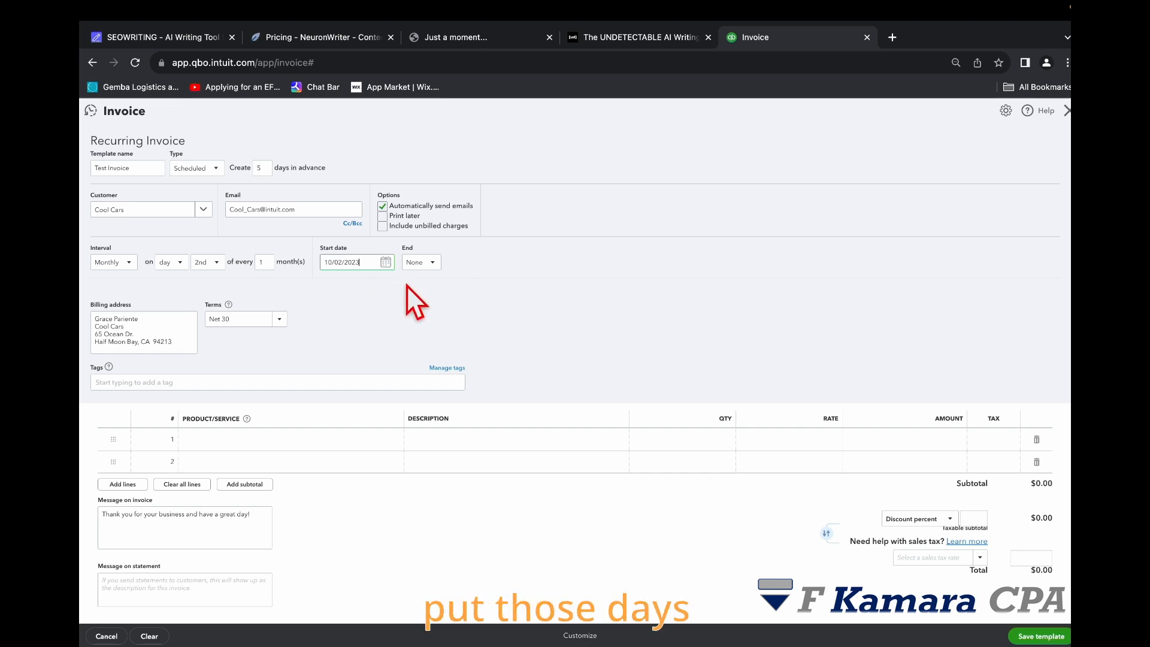
Step: Set the recurring schedule to end by 11/30/2023
click(426, 262)
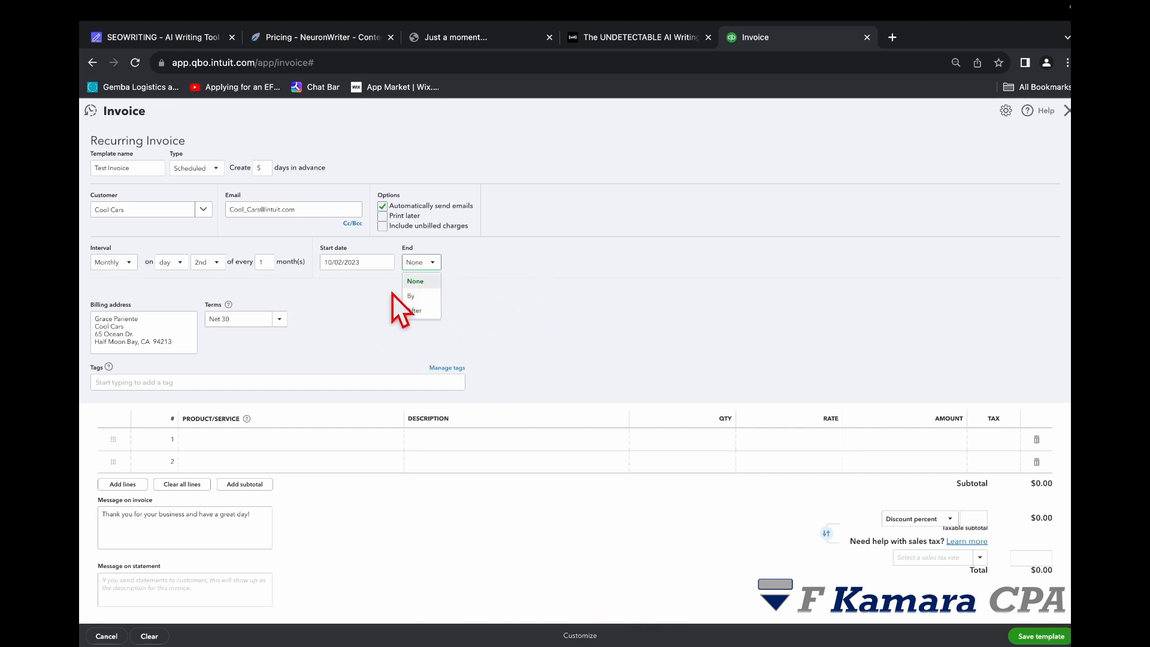
click(410, 296)
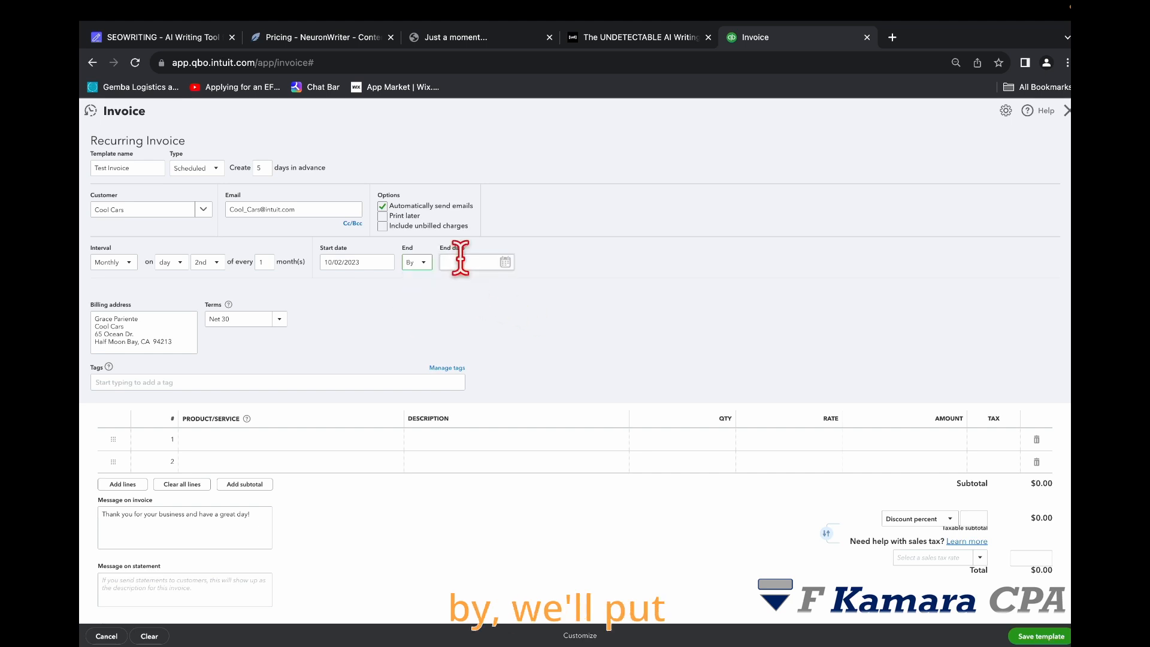
click(505, 262)
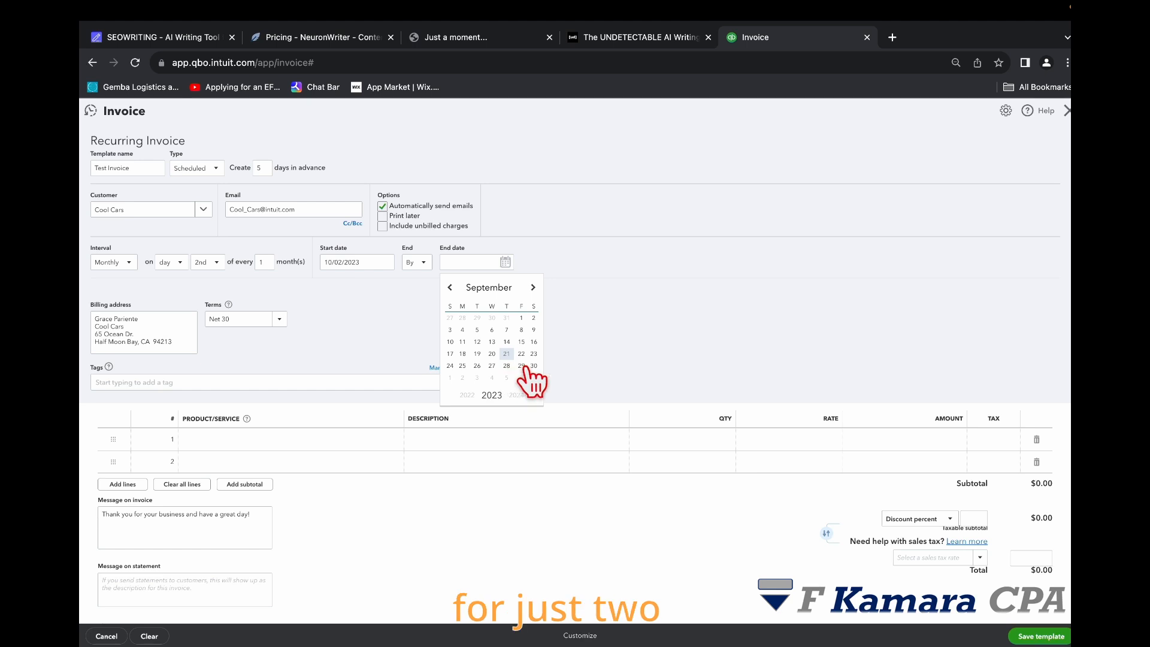
click(532, 287)
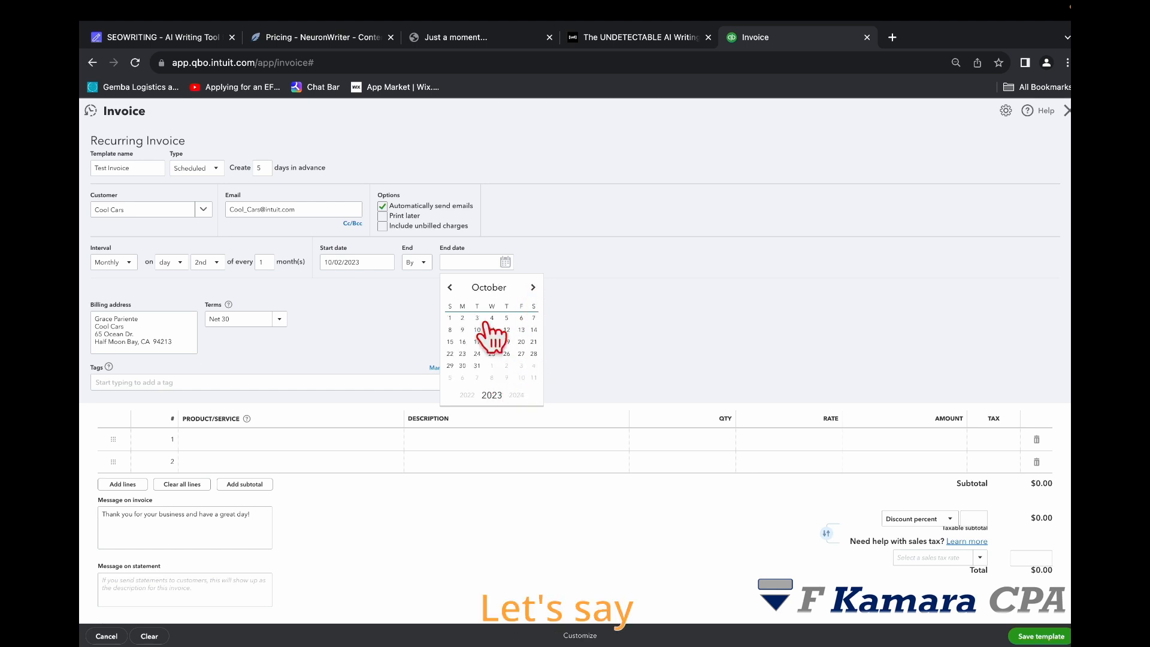
click(532, 288)
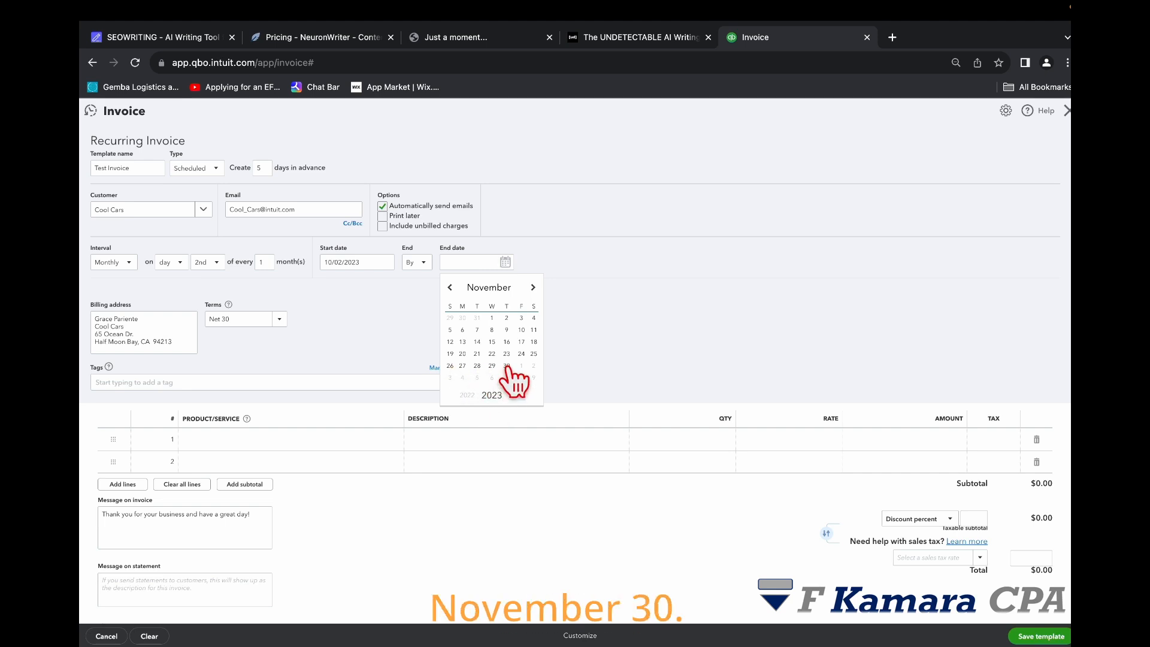
click(506, 366)
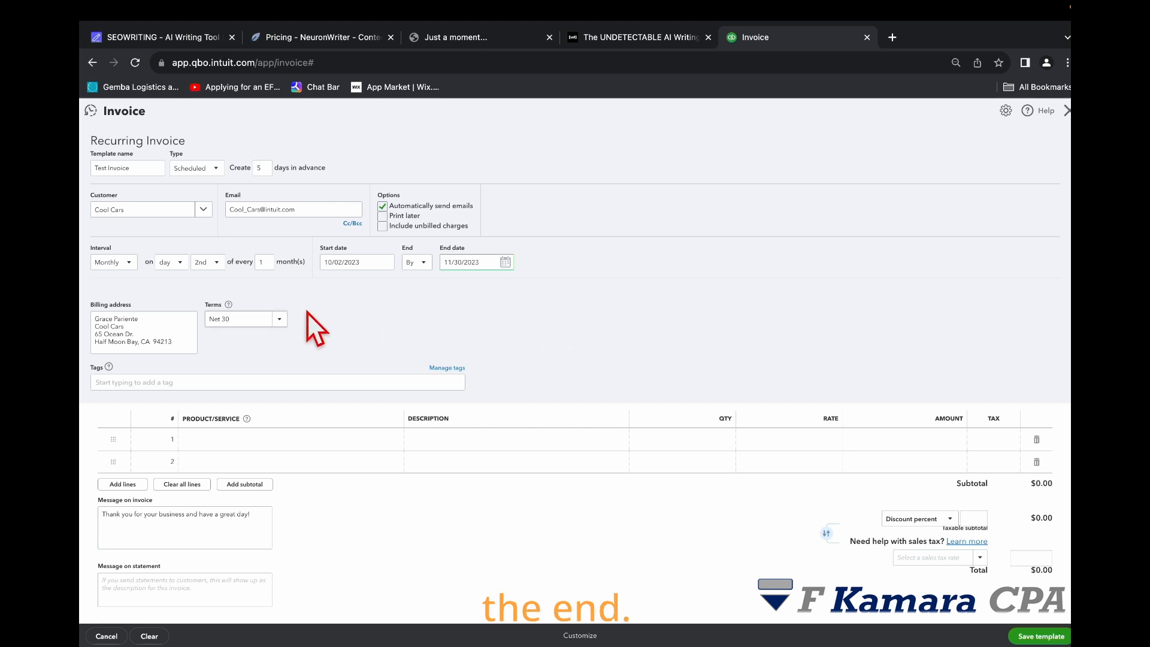
Step: Add a Design:Fountains:Pump line item with quantity 20 and save the template
scroll(396, 330, down, 1)
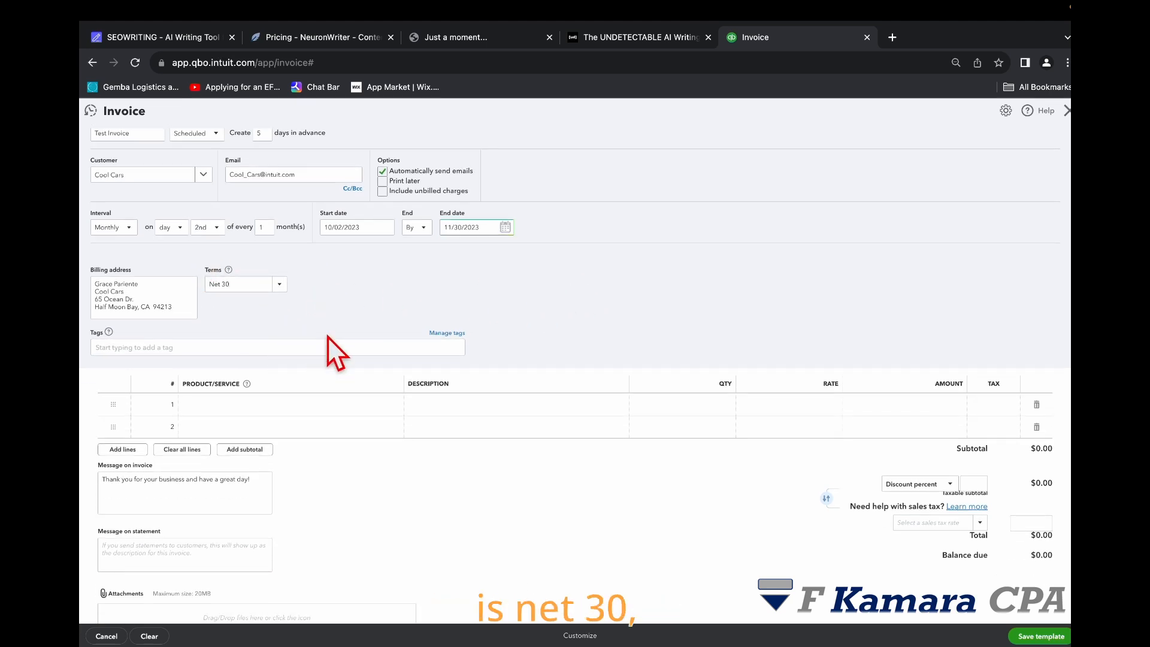
scroll(361, 319, down, 1)
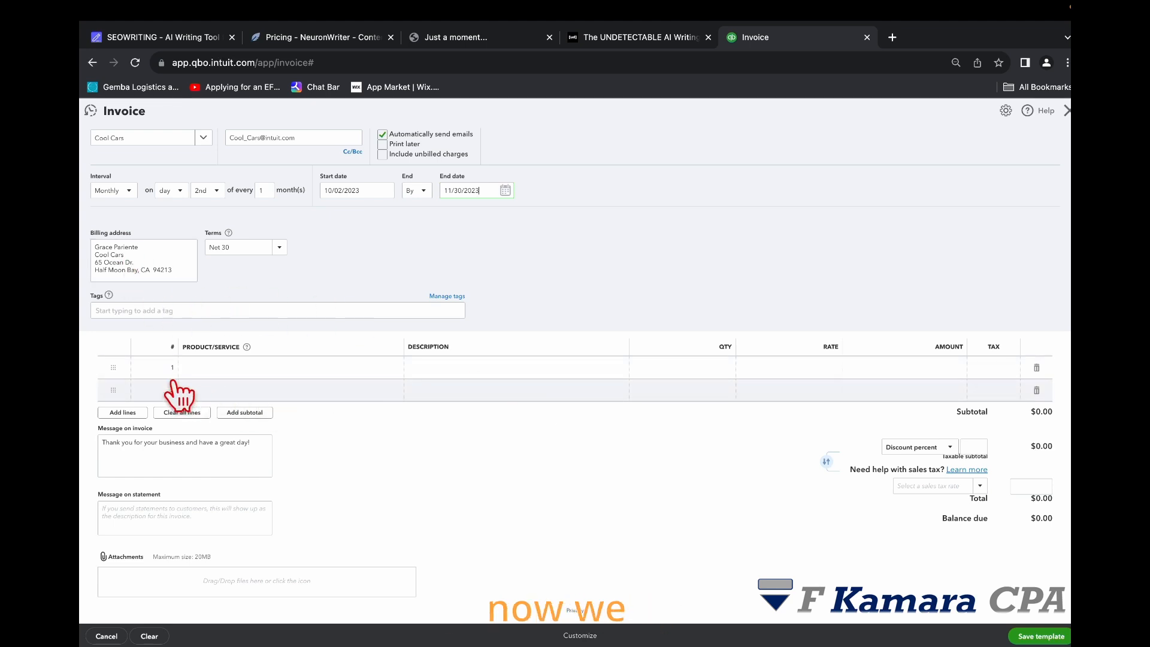
click(221, 367)
click(391, 369)
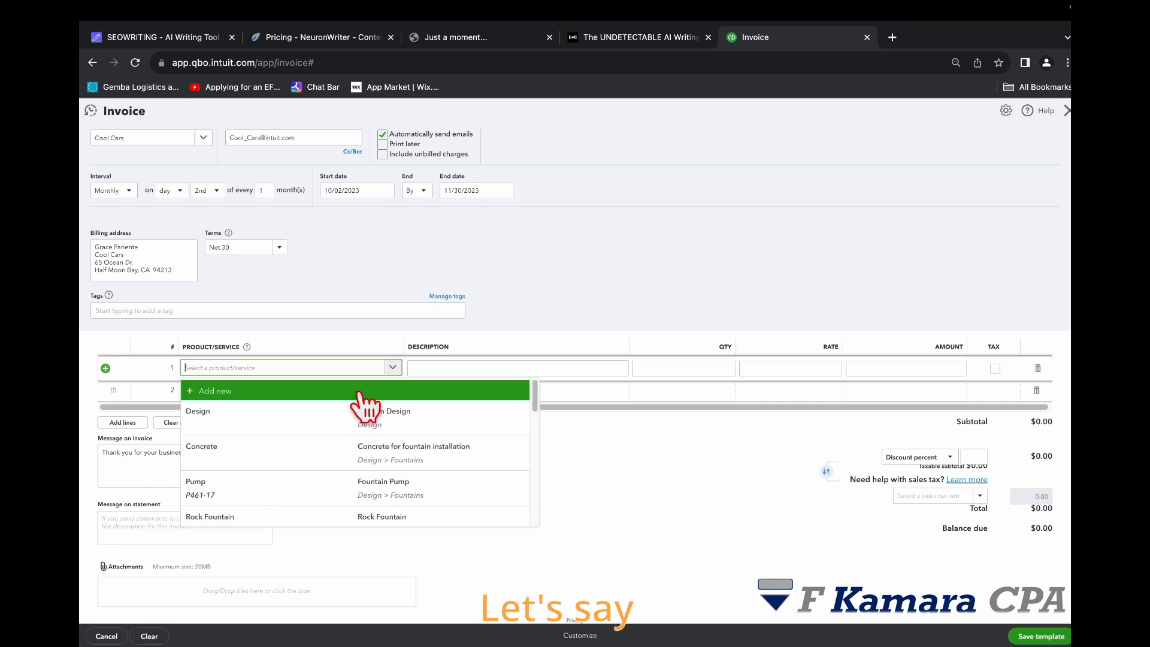
click(410, 486)
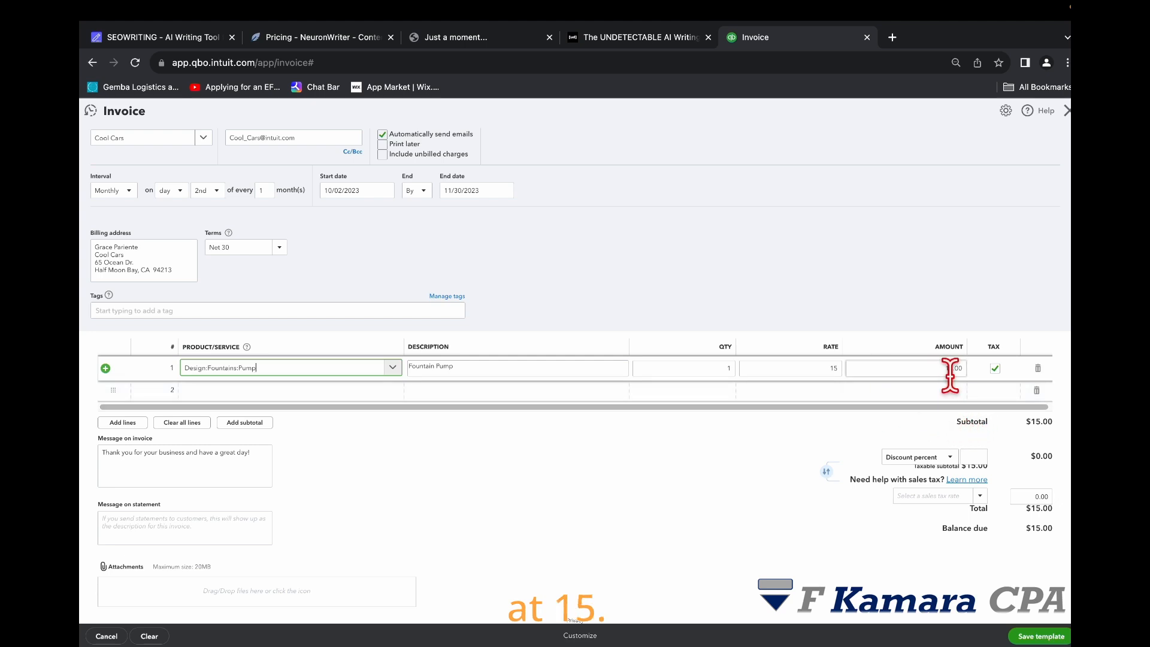
click(719, 368)
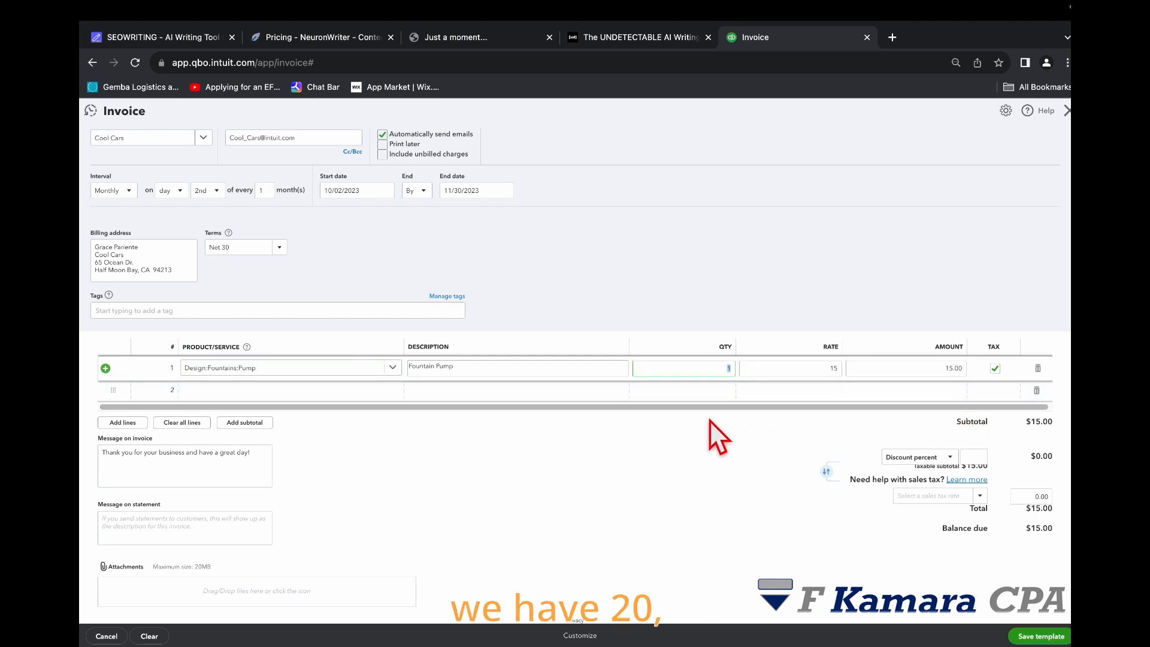
text(20)
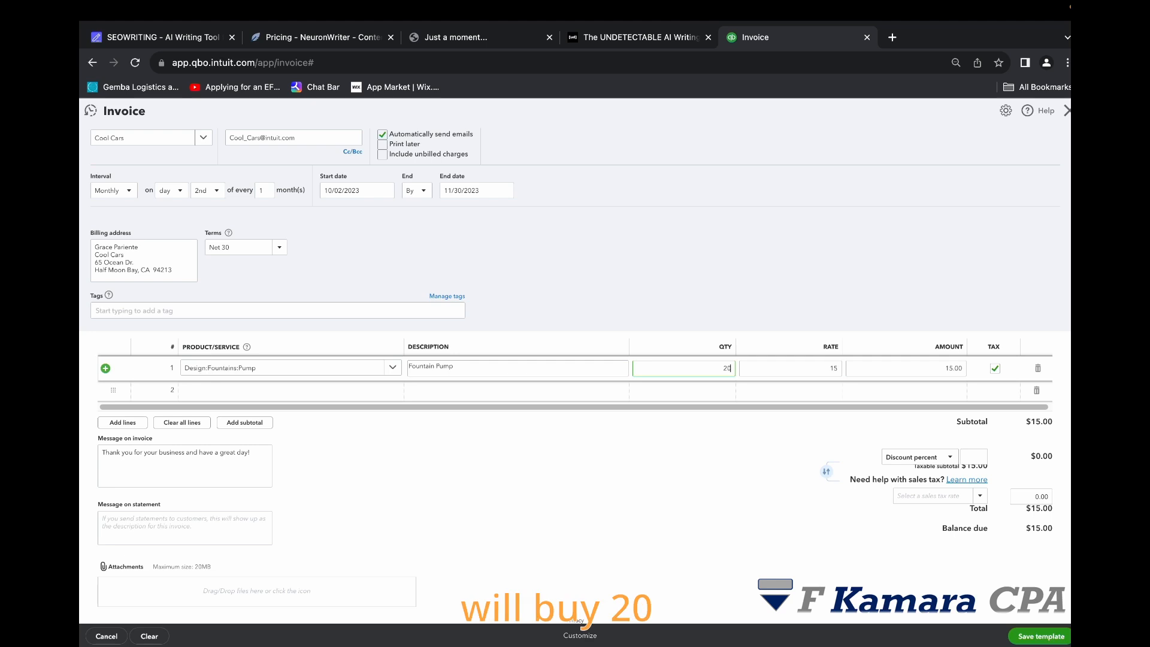
click(677, 466)
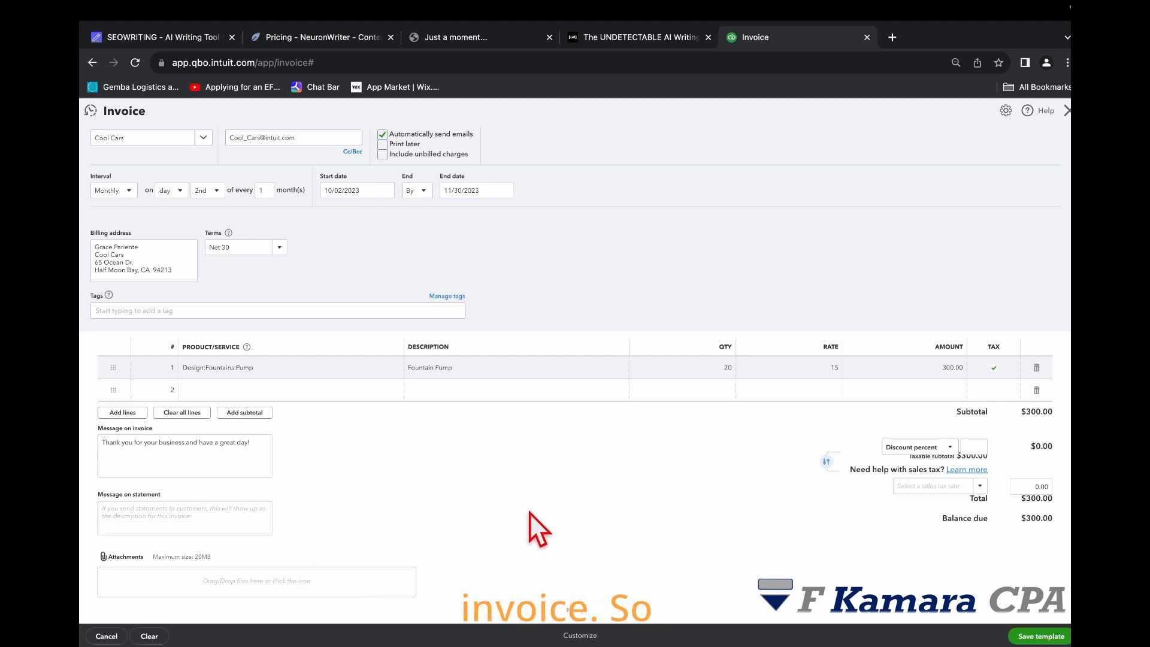
click(1043, 638)
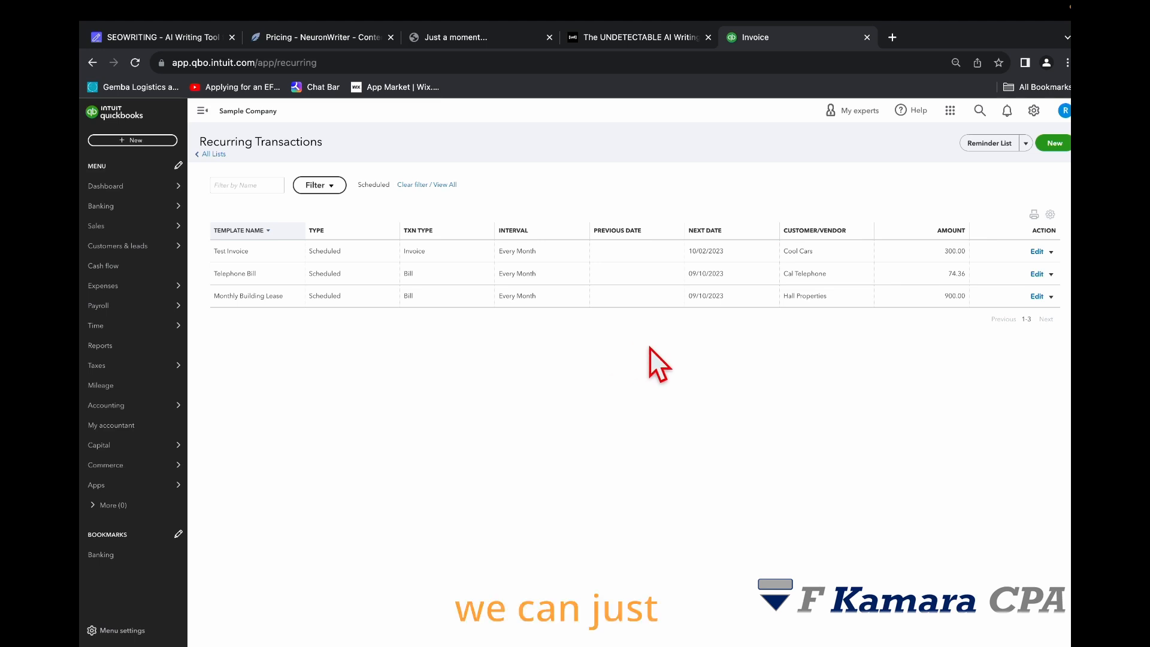
Step: Duplicate the Test Invoice recurring template and save the copy
click(1051, 252)
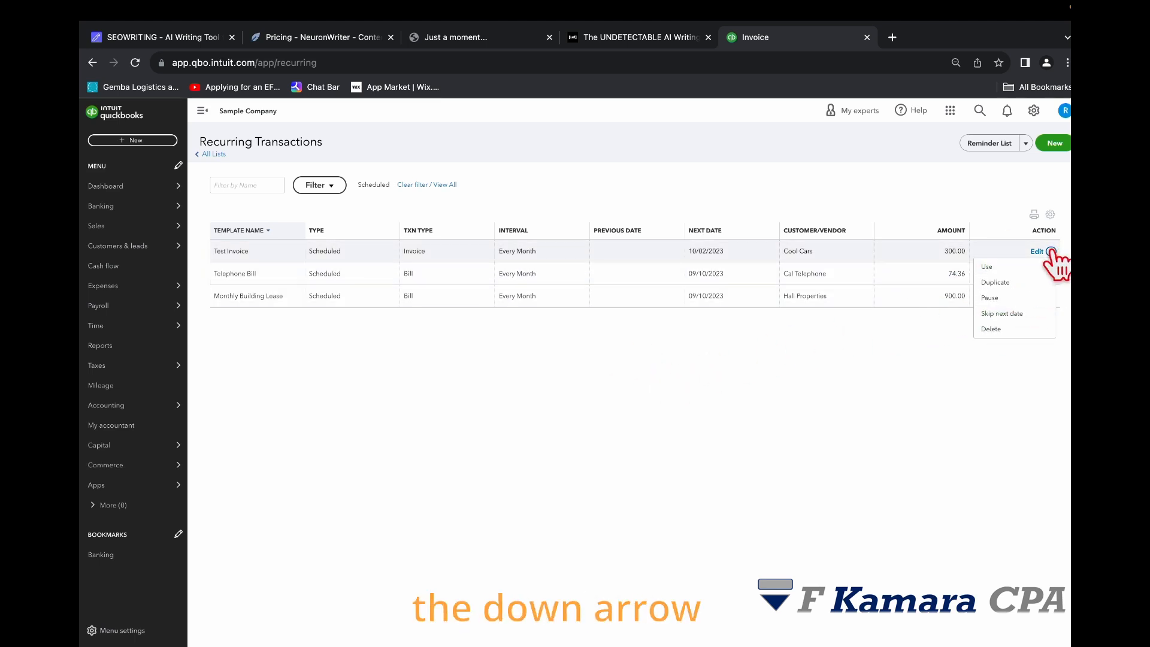
click(985, 268)
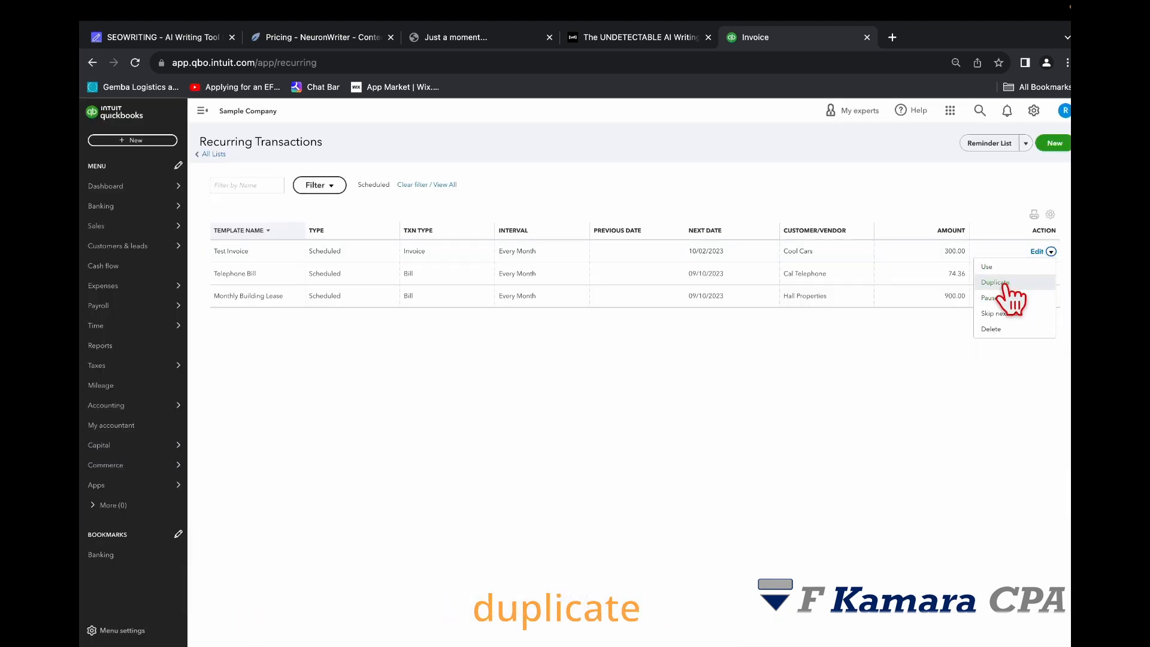
click(1002, 283)
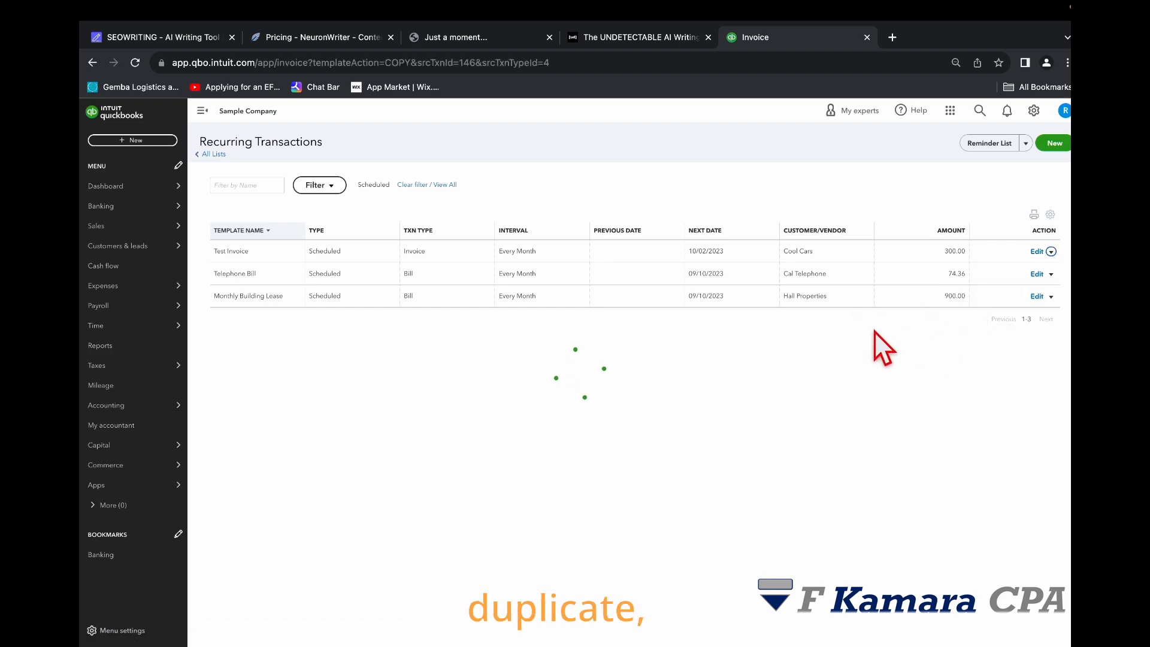
scroll(335, 360, down, 3)
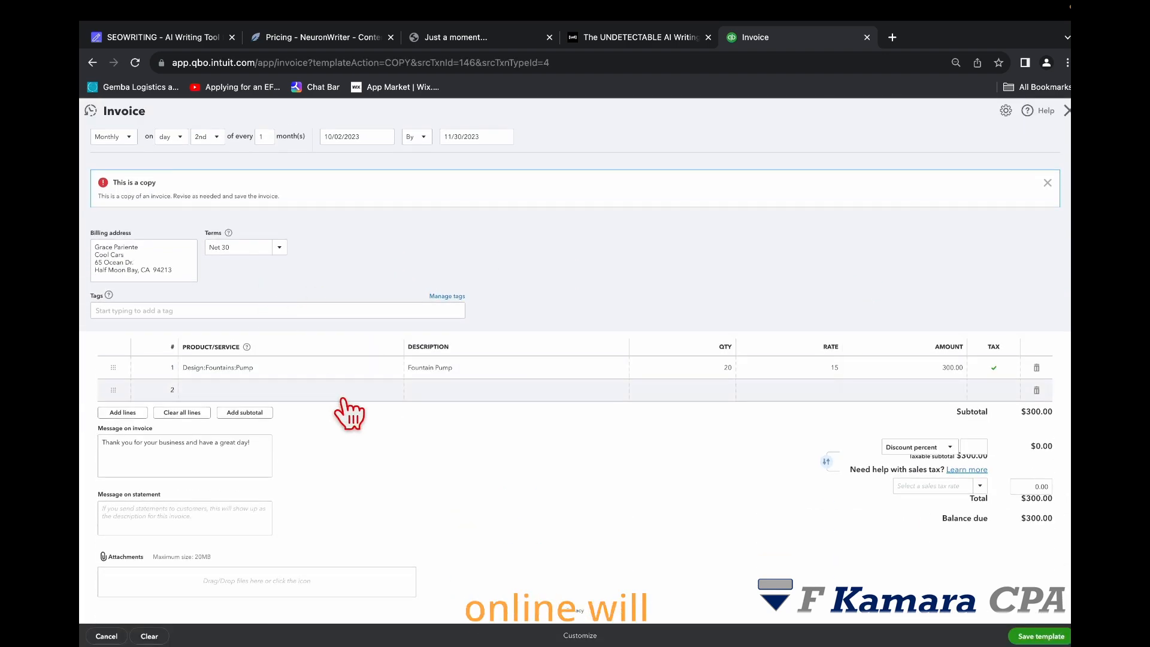
scroll(359, 414, up, 3)
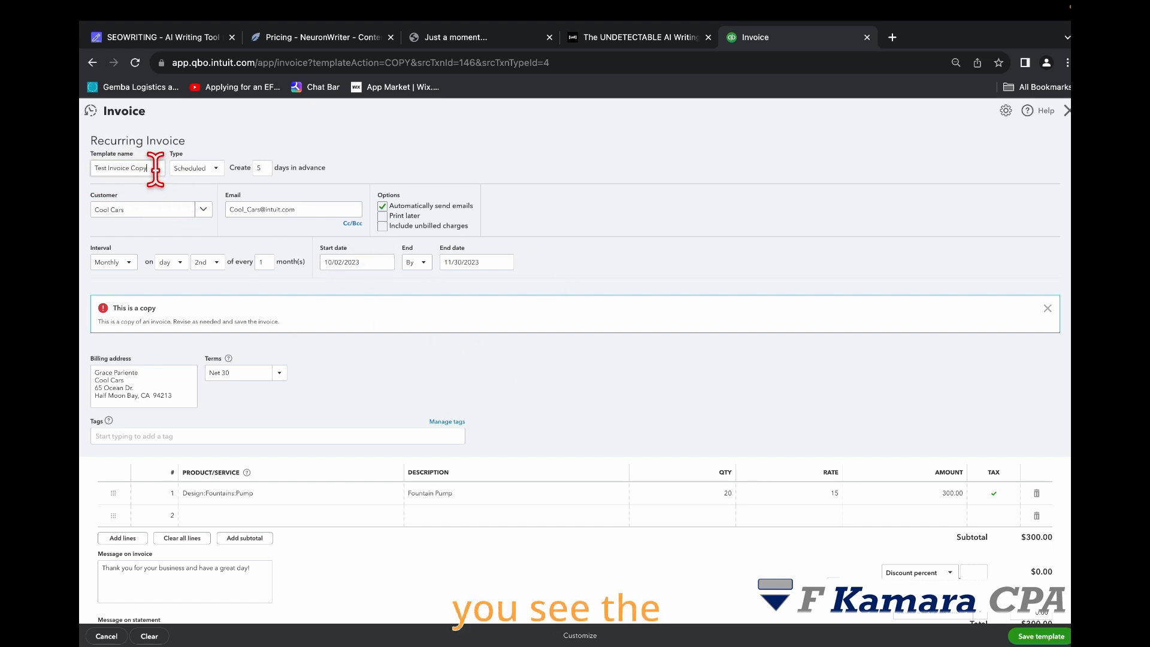
drag(158, 170, 87, 179)
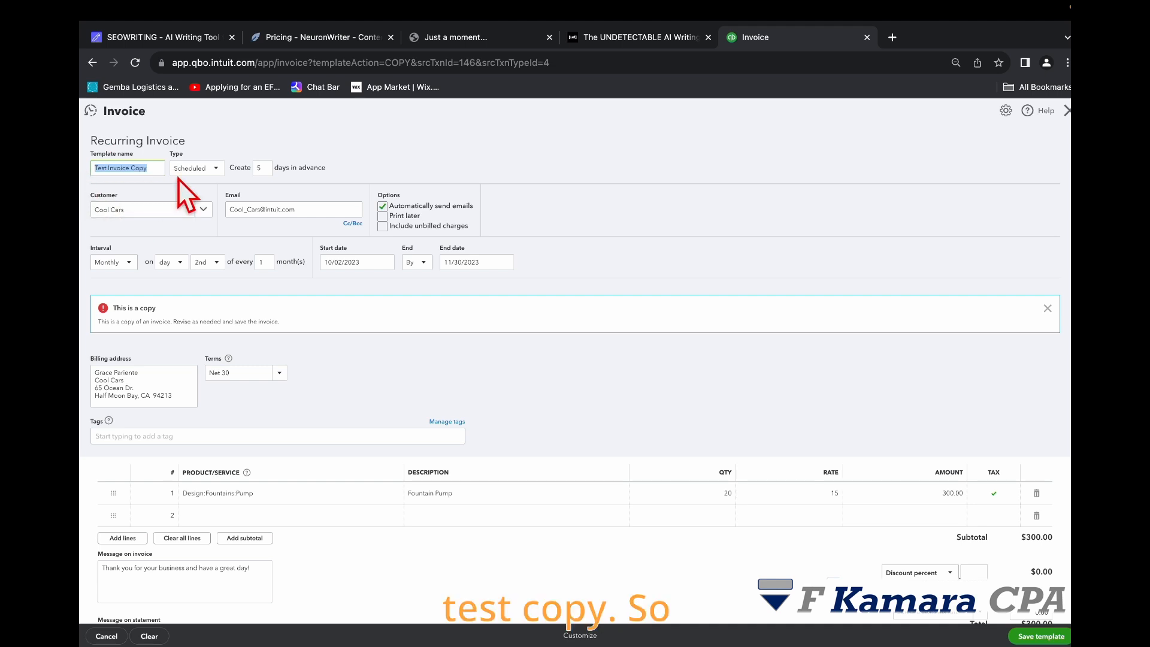
scroll(655, 246, down, 1)
scroll(282, 232, up, 1)
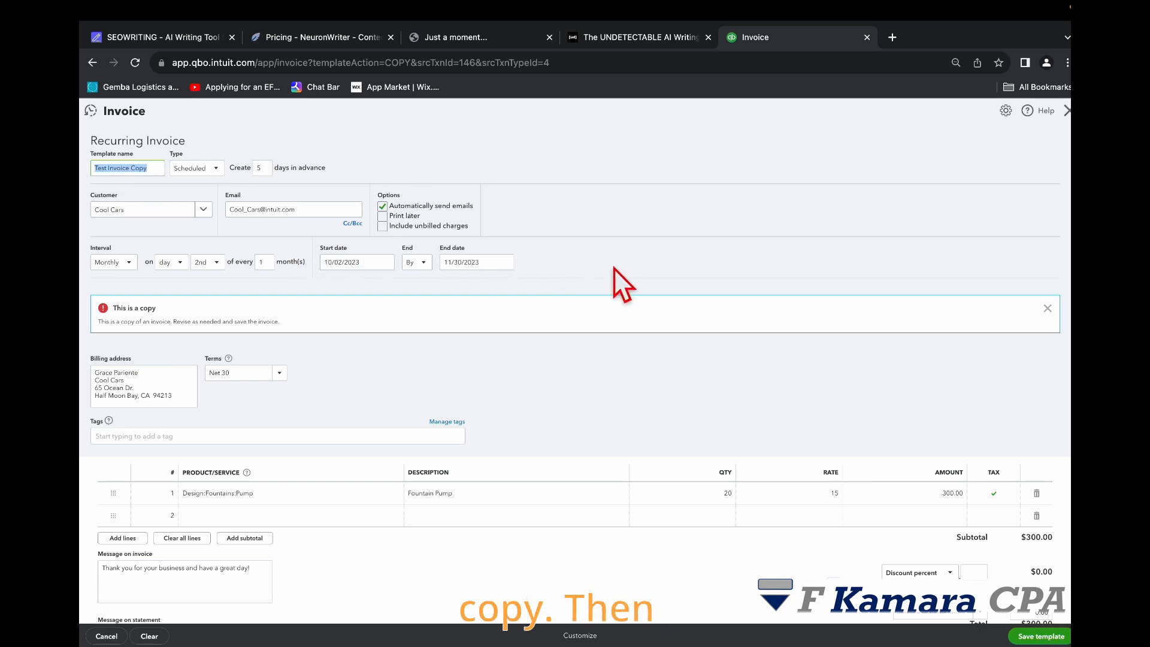
click(1036, 636)
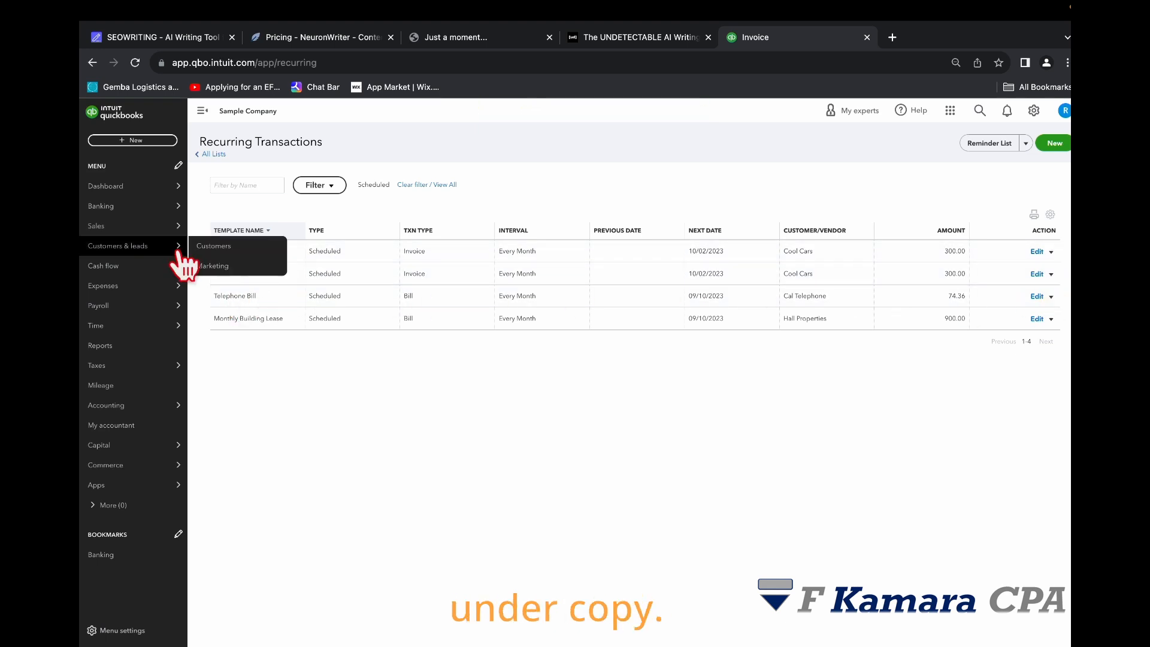
Step: Rename the copied template to Test Invoice 2 and save it
click(1037, 251)
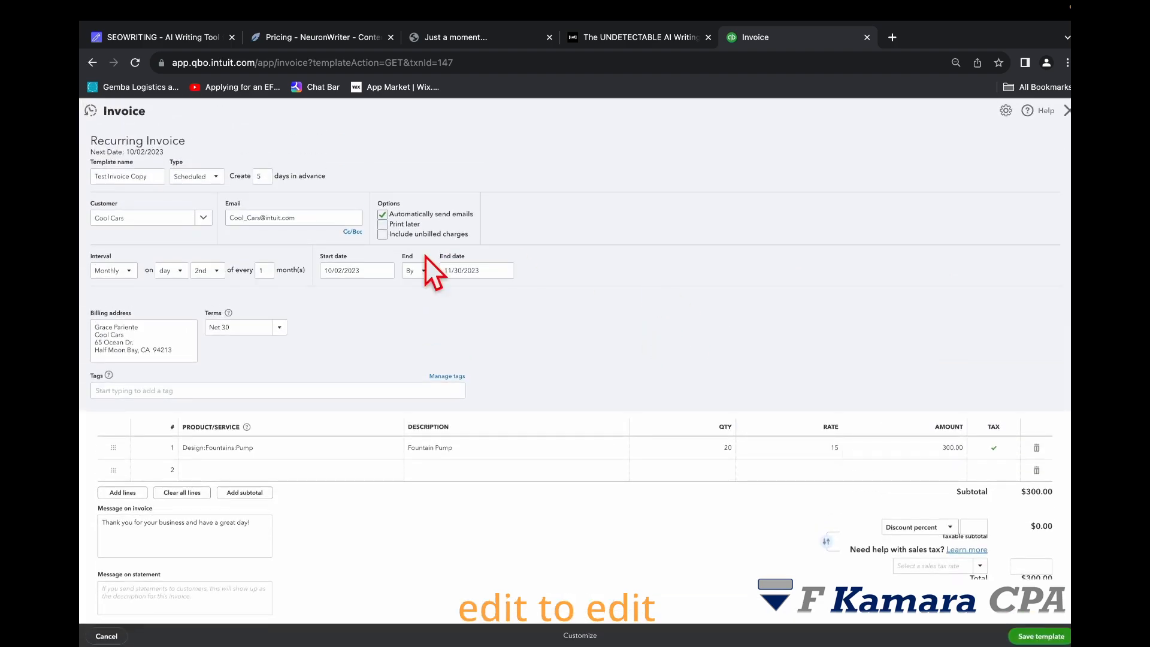
click(145, 176)
key(BackSpace)
key(BackSpace)
key(BackSpace)
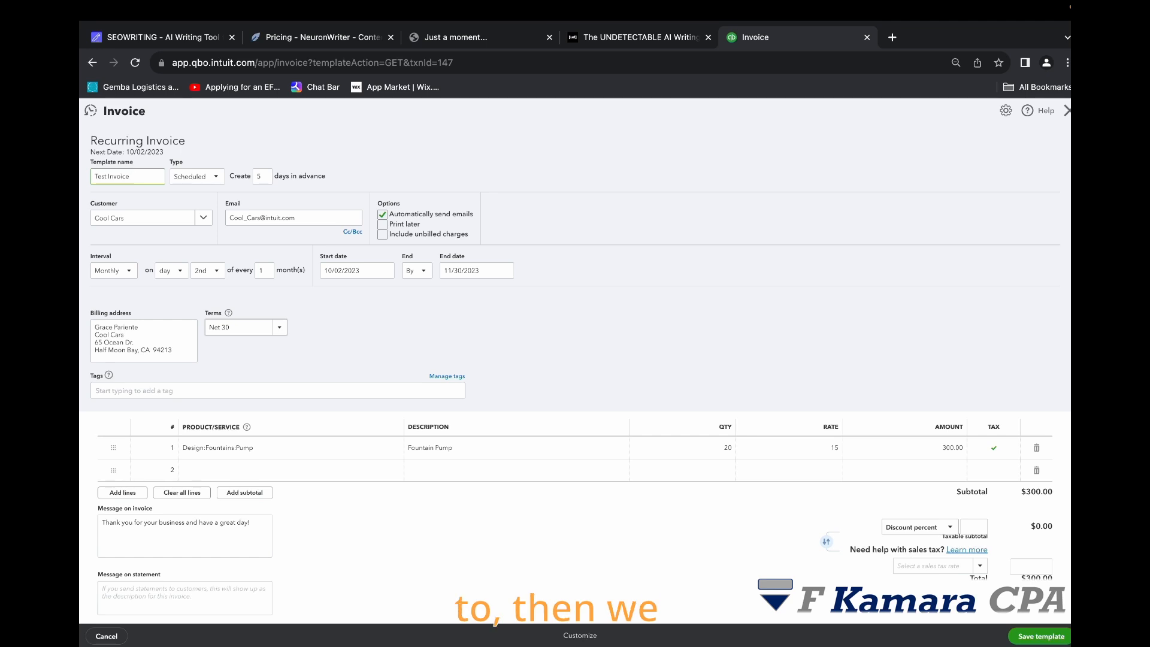
scroll(773, 549, down, 2)
click(1011, 632)
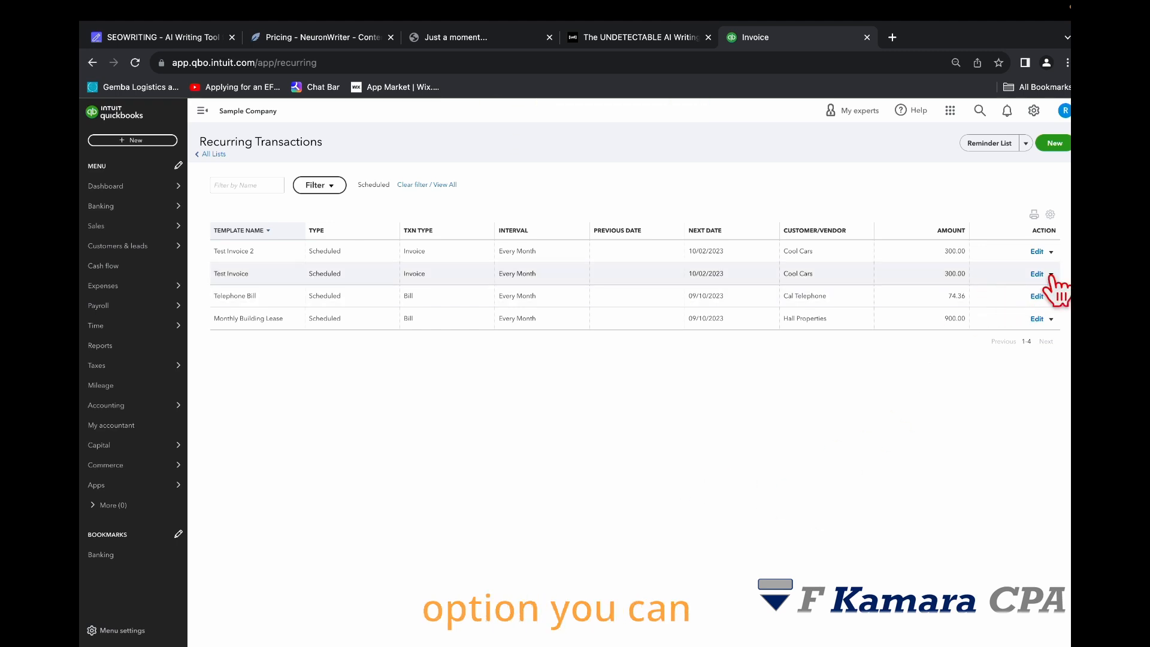
Step: Pause the Test Invoice 2 recurring transaction
click(1051, 252)
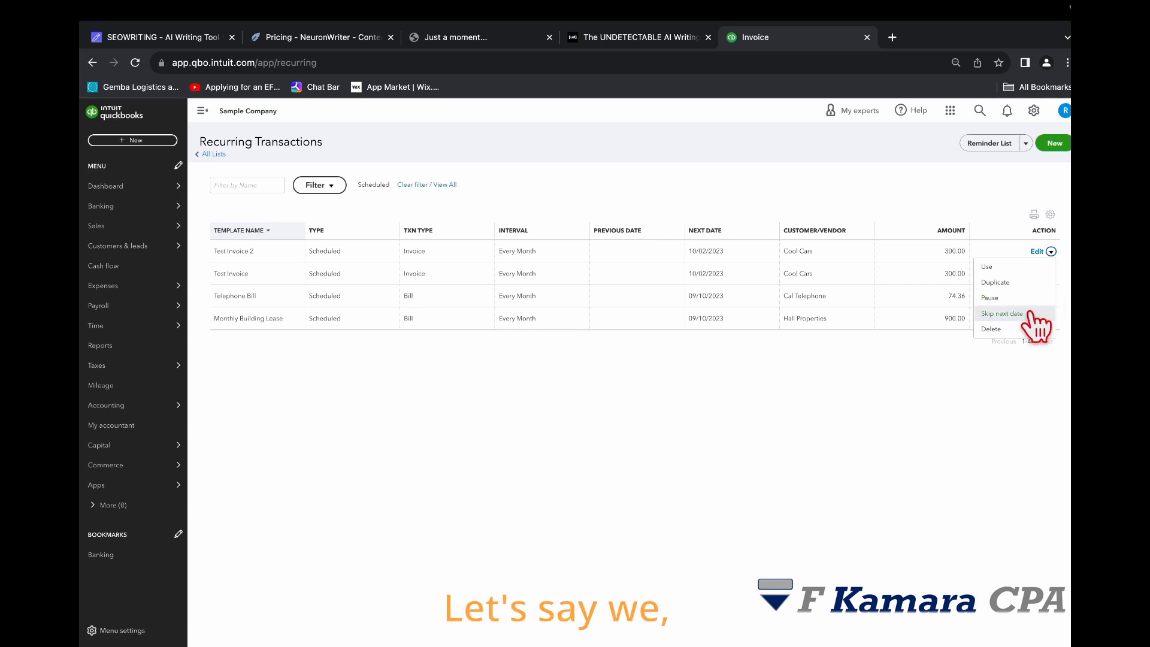
click(993, 297)
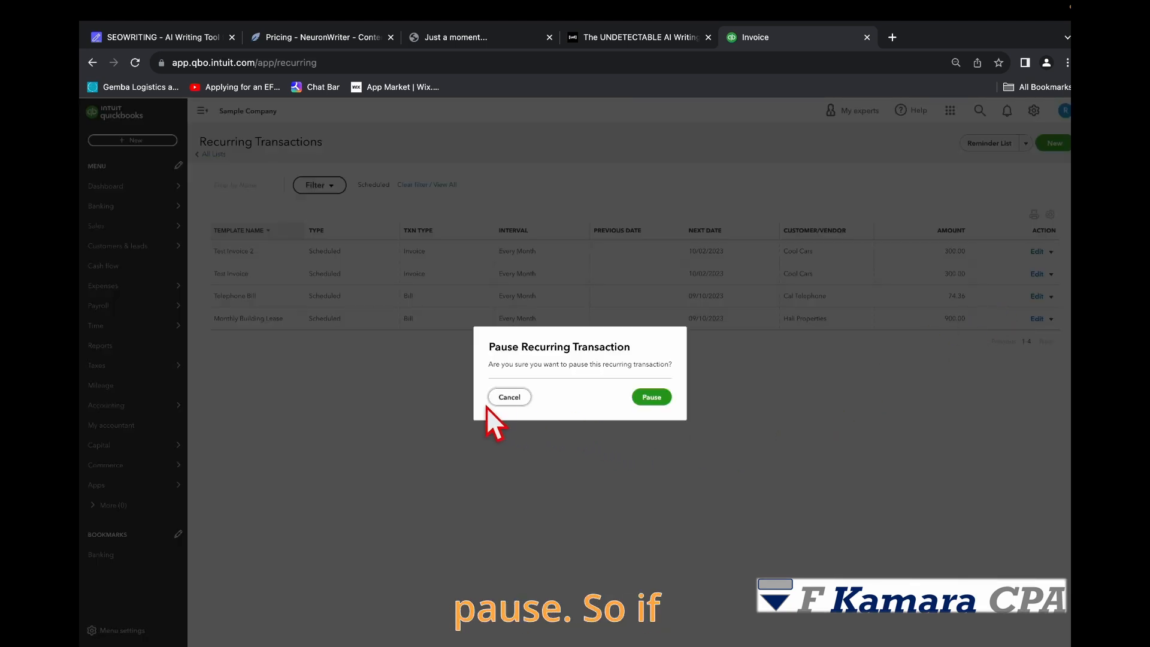
click(650, 397)
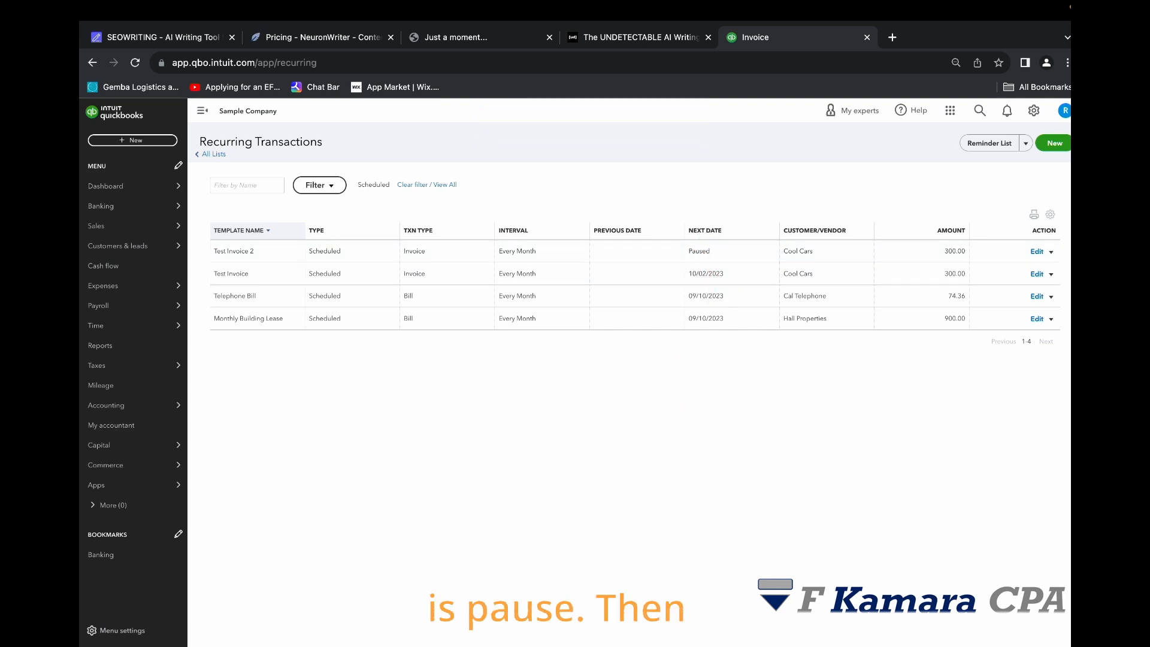
Step: Resume the Test Invoice 2 recurring transaction
click(1052, 251)
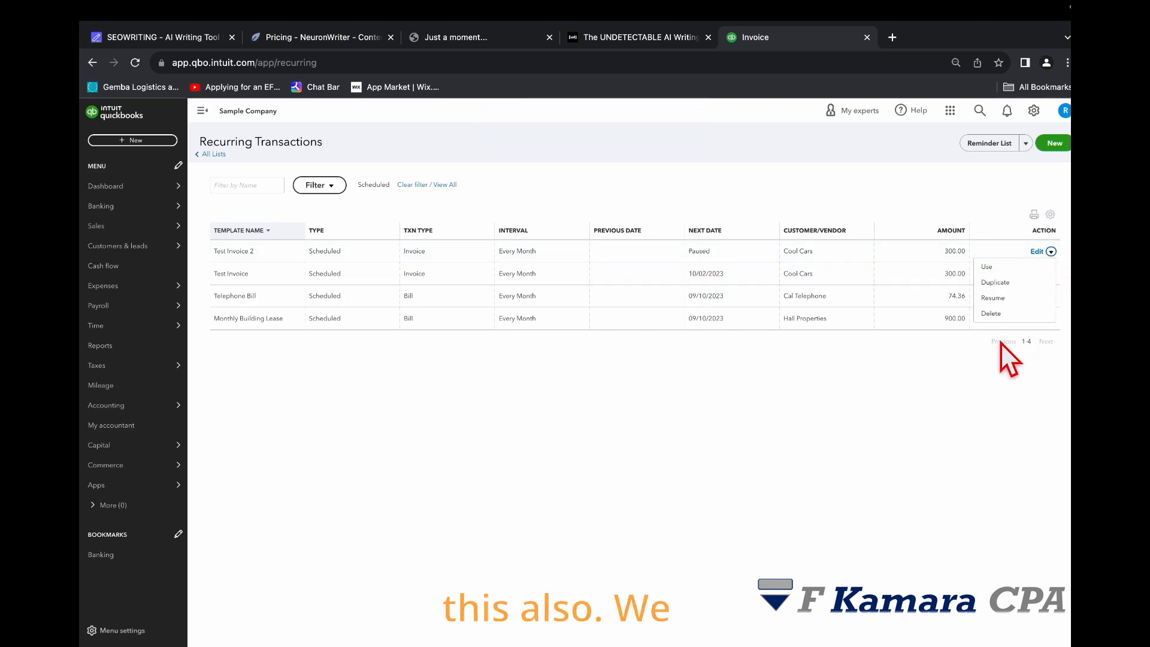
click(994, 298)
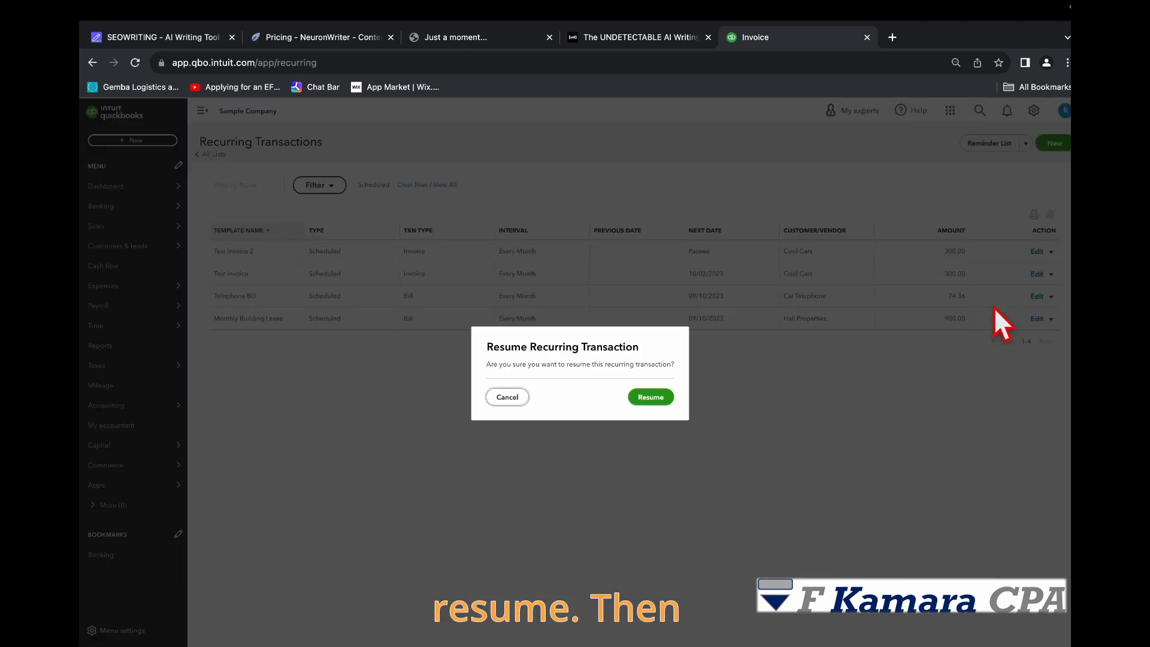
click(650, 396)
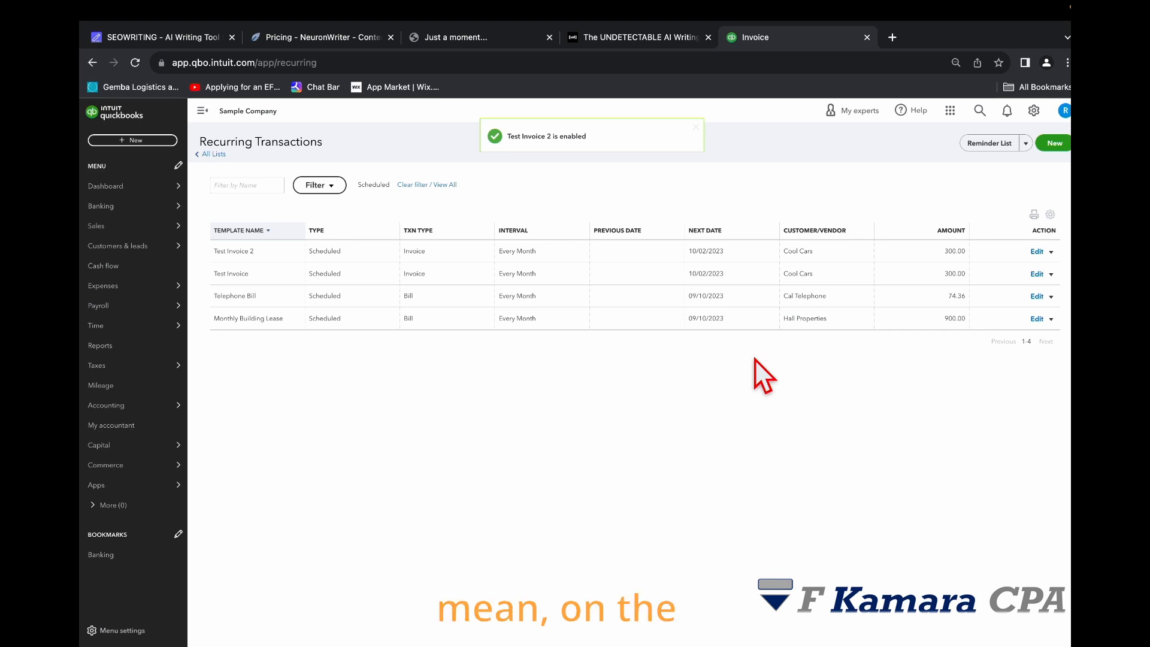
Step: Delete the Test Invoice 2 recurring template
click(1051, 252)
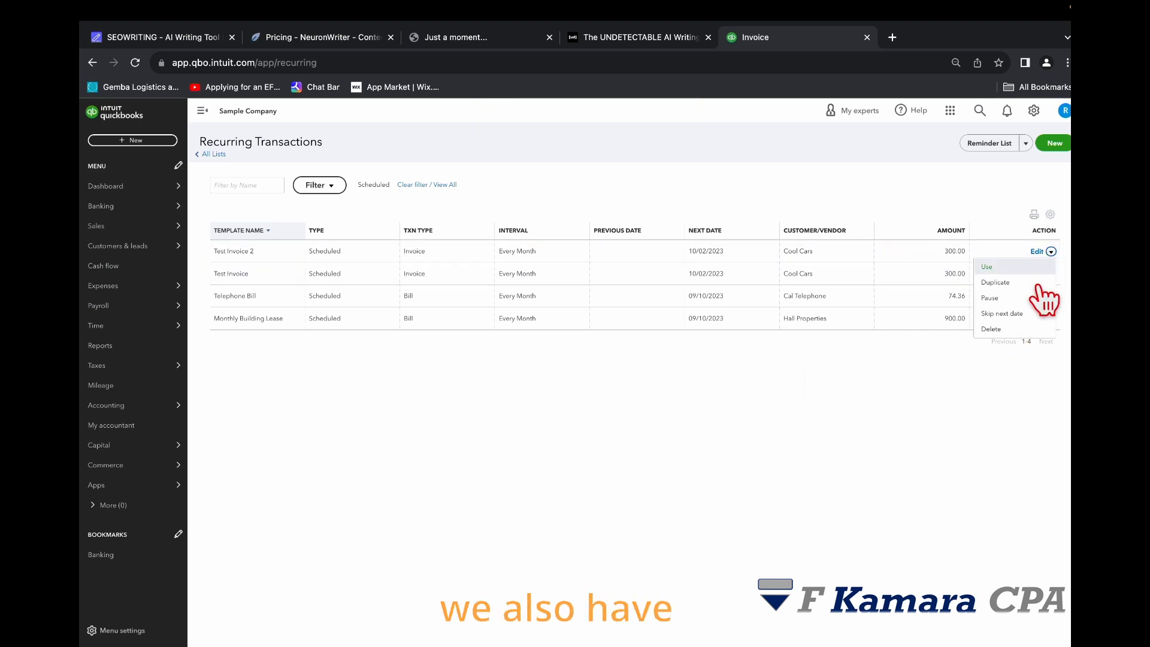
click(1008, 332)
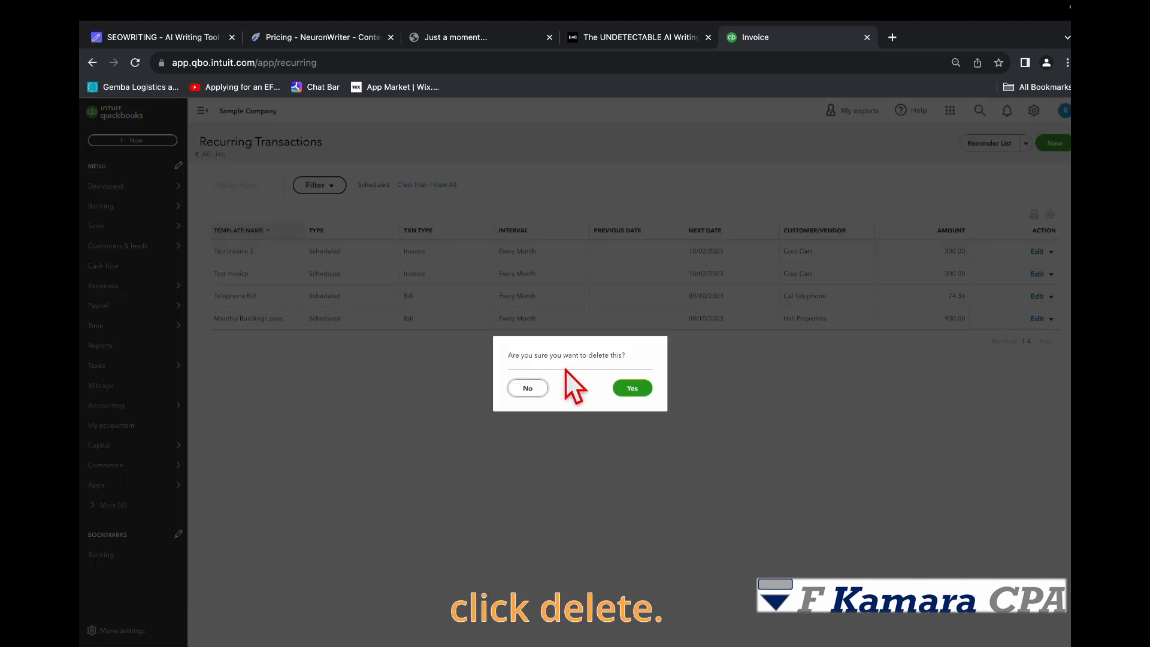
click(631, 390)
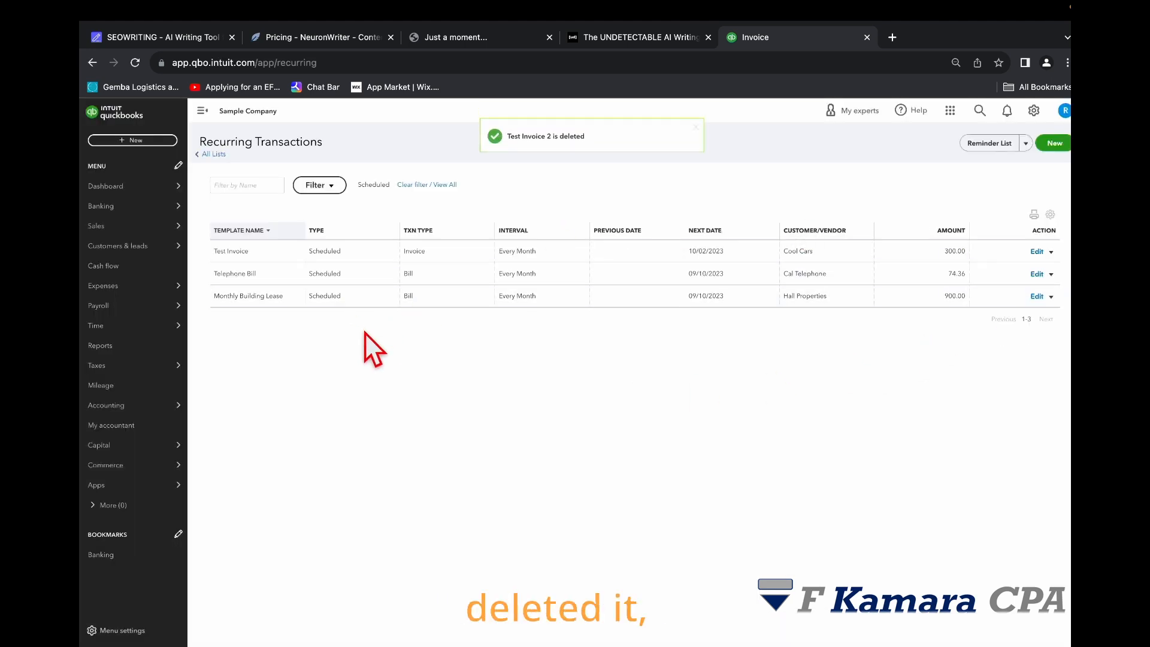
Step: Set the recurring transactions list to show 300 rows per page
click(1050, 213)
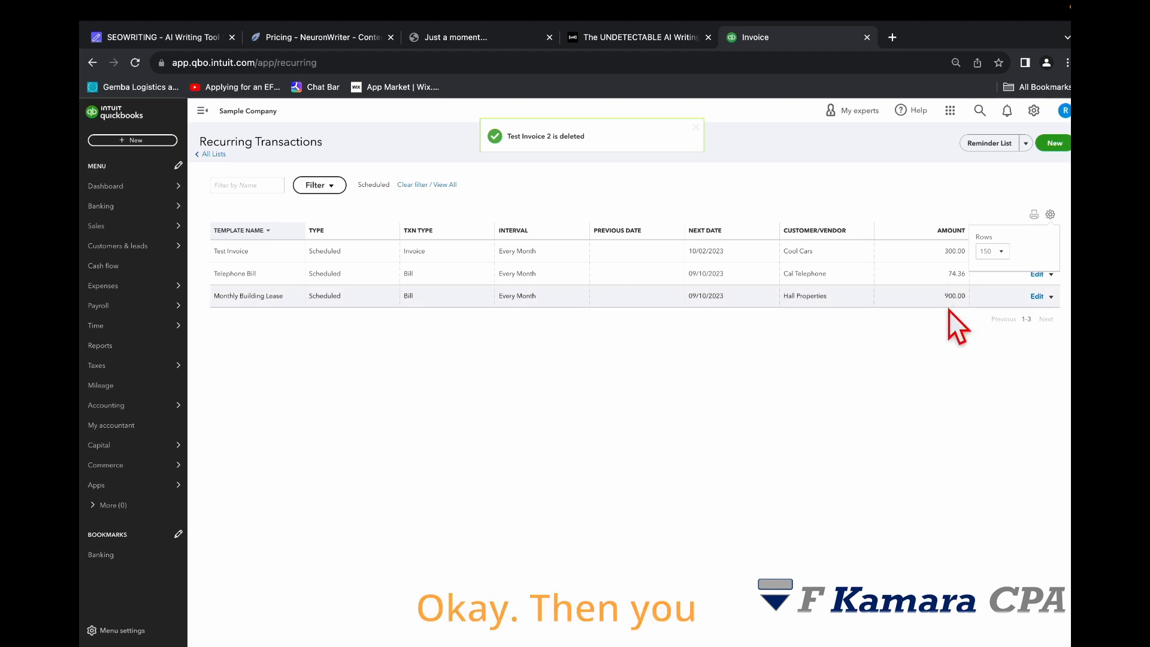
click(997, 251)
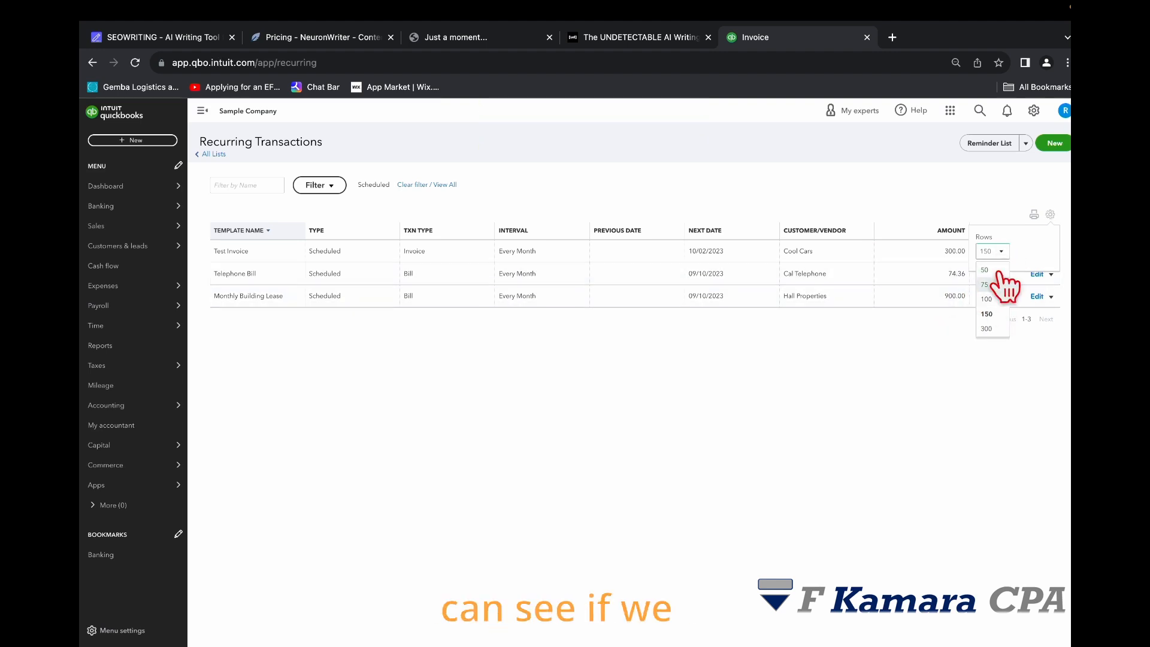
click(986, 329)
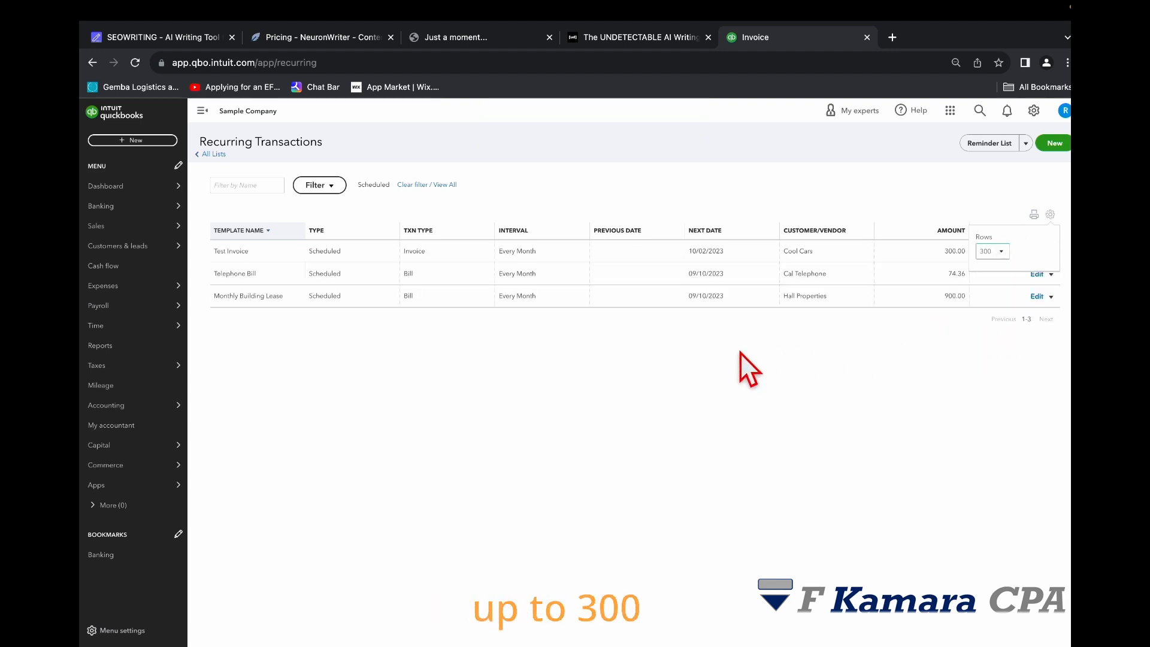
click(971, 396)
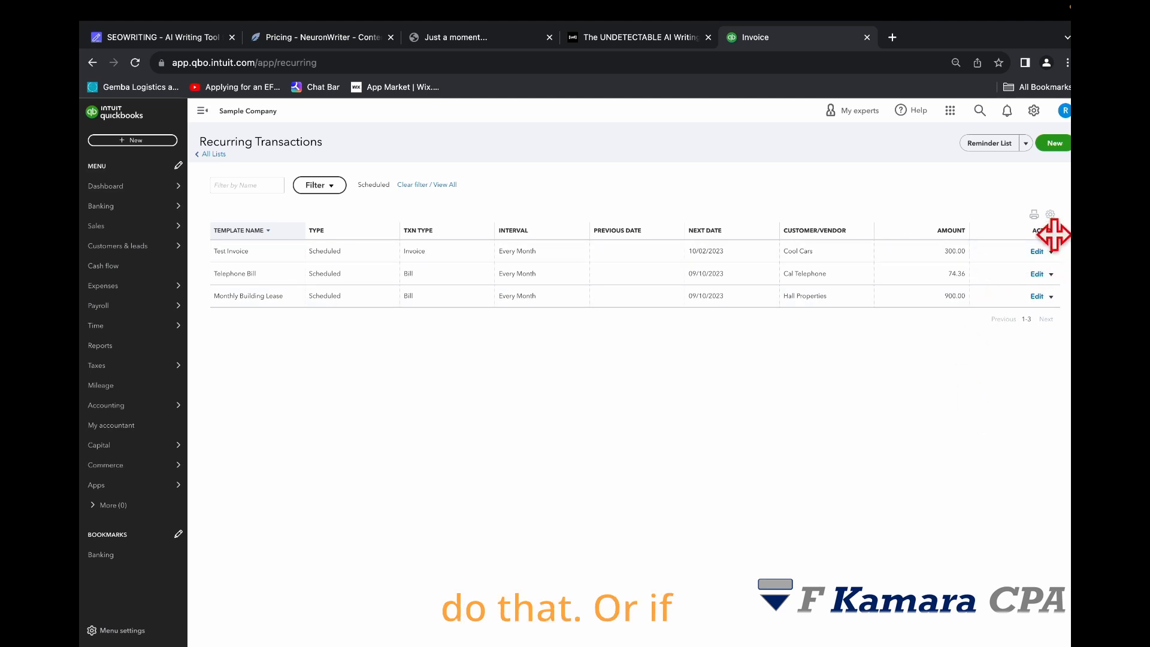
Step: Set the recurring transactions list to show 50 rows per page
click(999, 254)
click(986, 270)
click(930, 383)
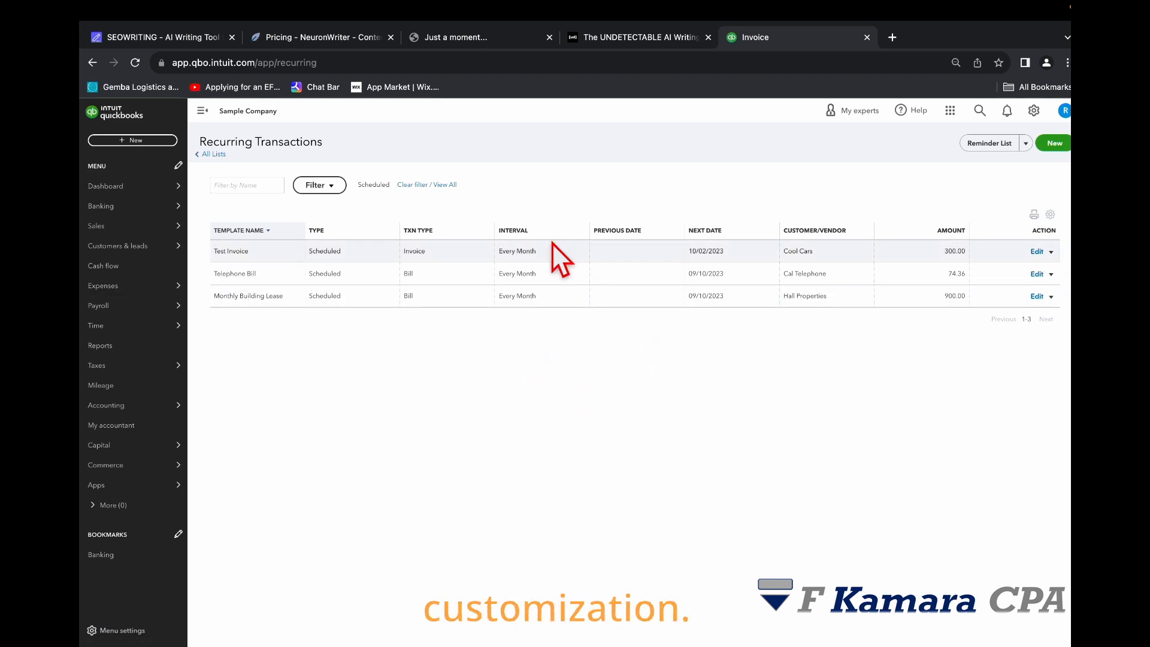
Step: Filter the recurring transactions list to show only Reminder templates
click(320, 186)
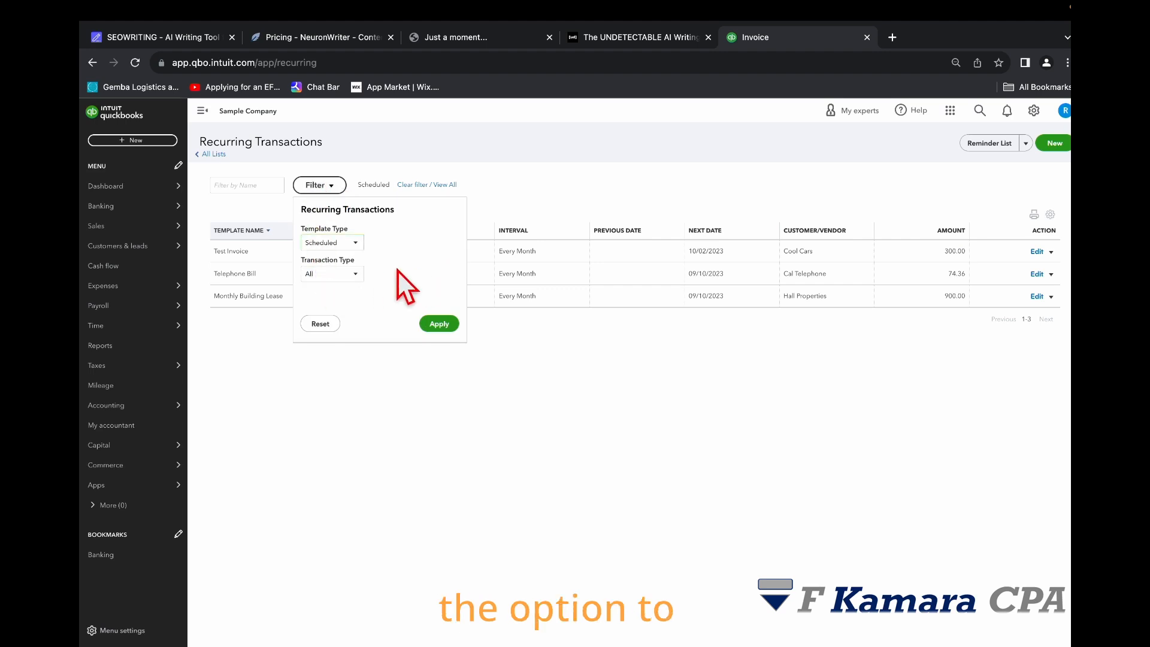
click(356, 244)
click(323, 290)
click(440, 324)
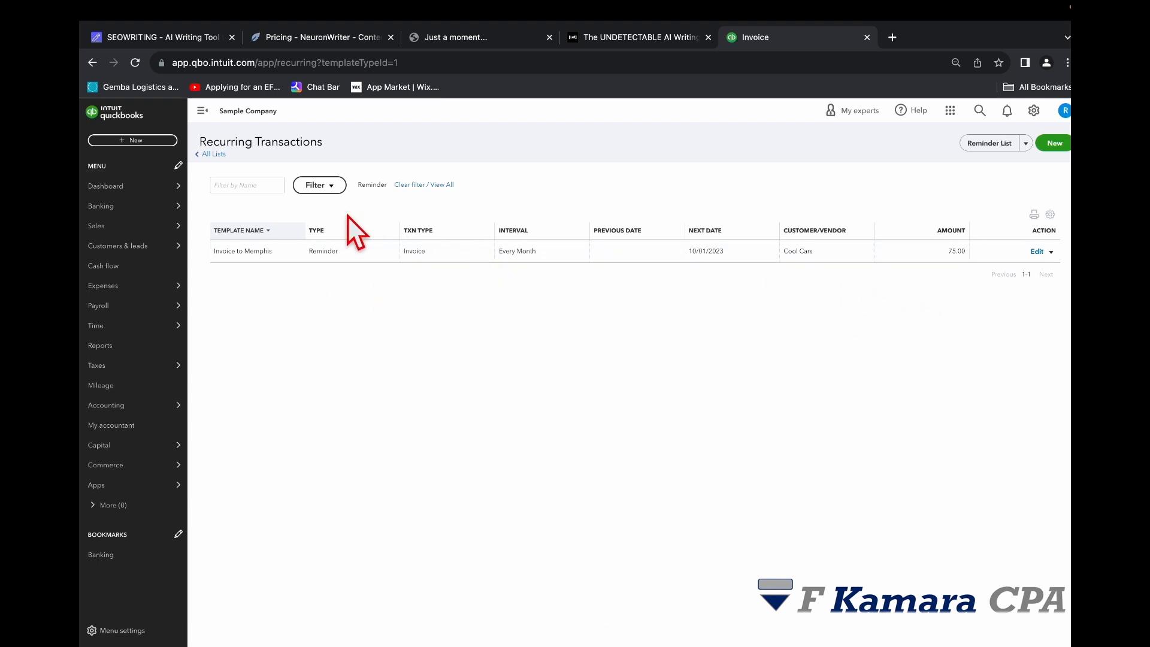
Step: Narrow the Reminder filter further to the Invoice transaction type
click(319, 185)
click(353, 275)
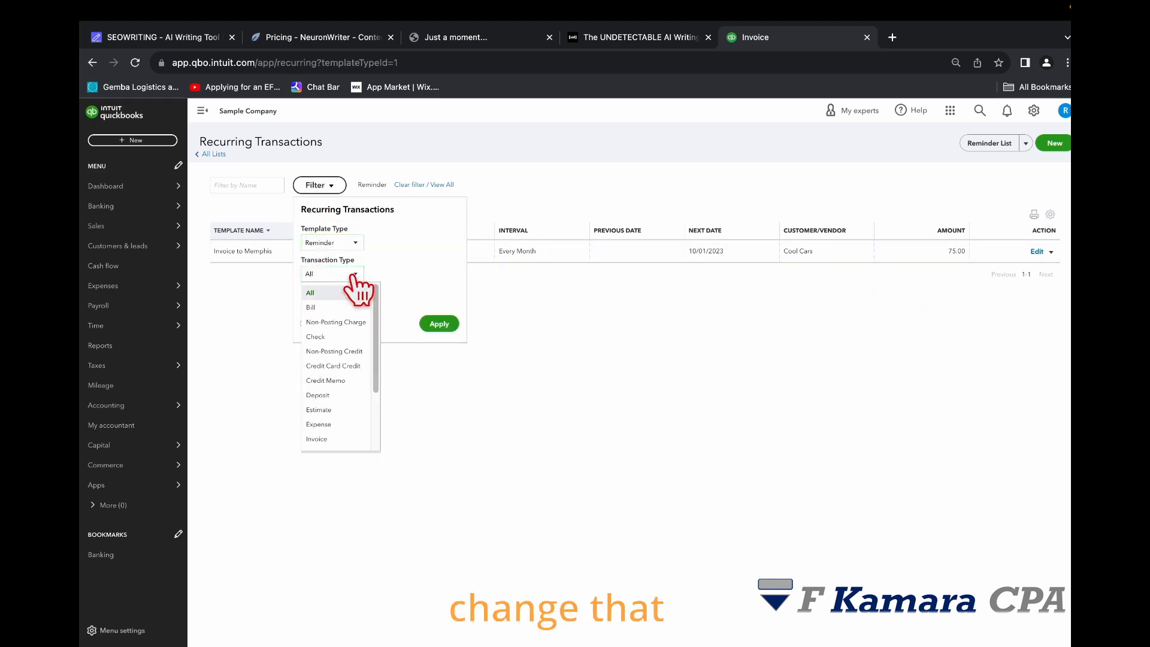
scroll(354, 336, down, 3)
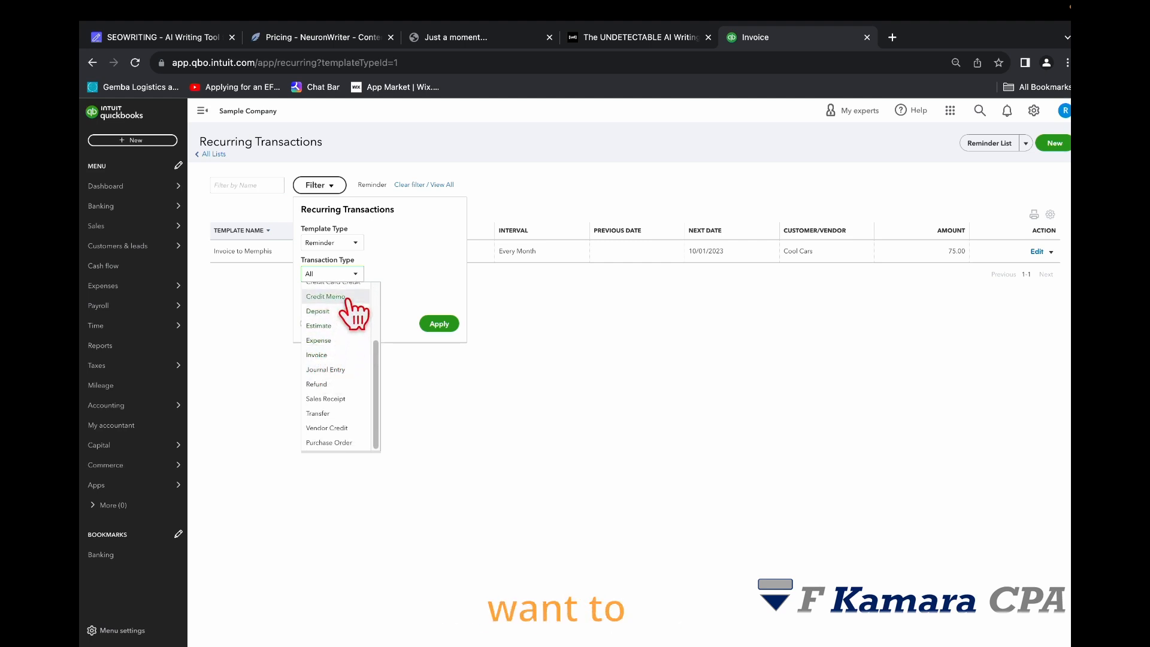
click(328, 356)
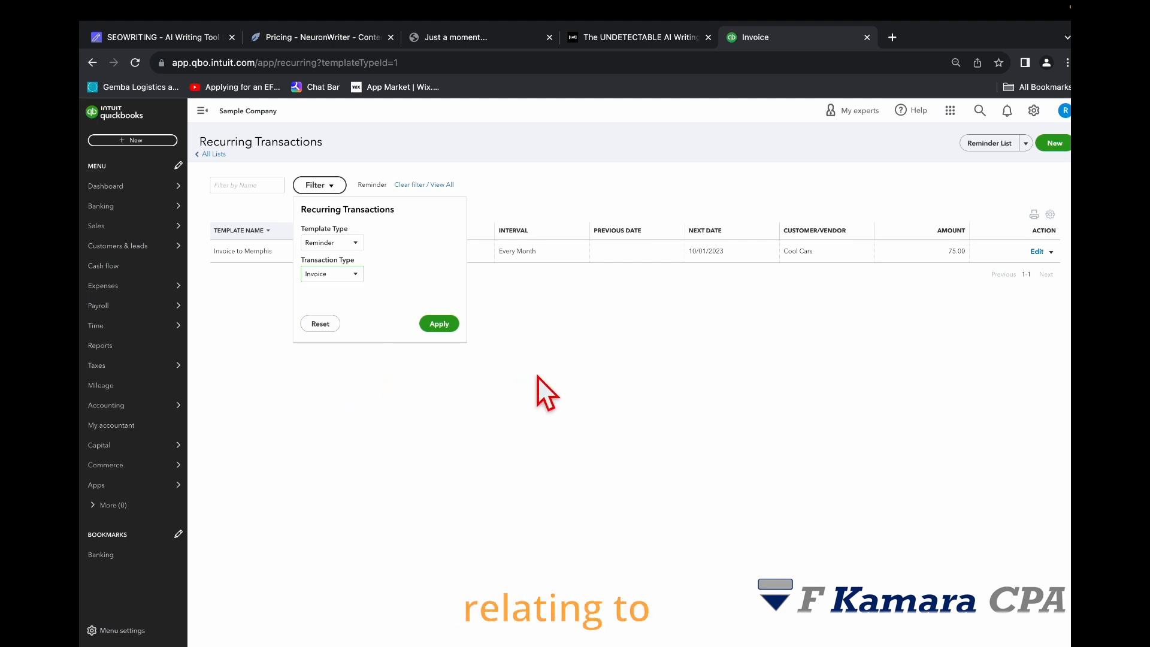
click(439, 324)
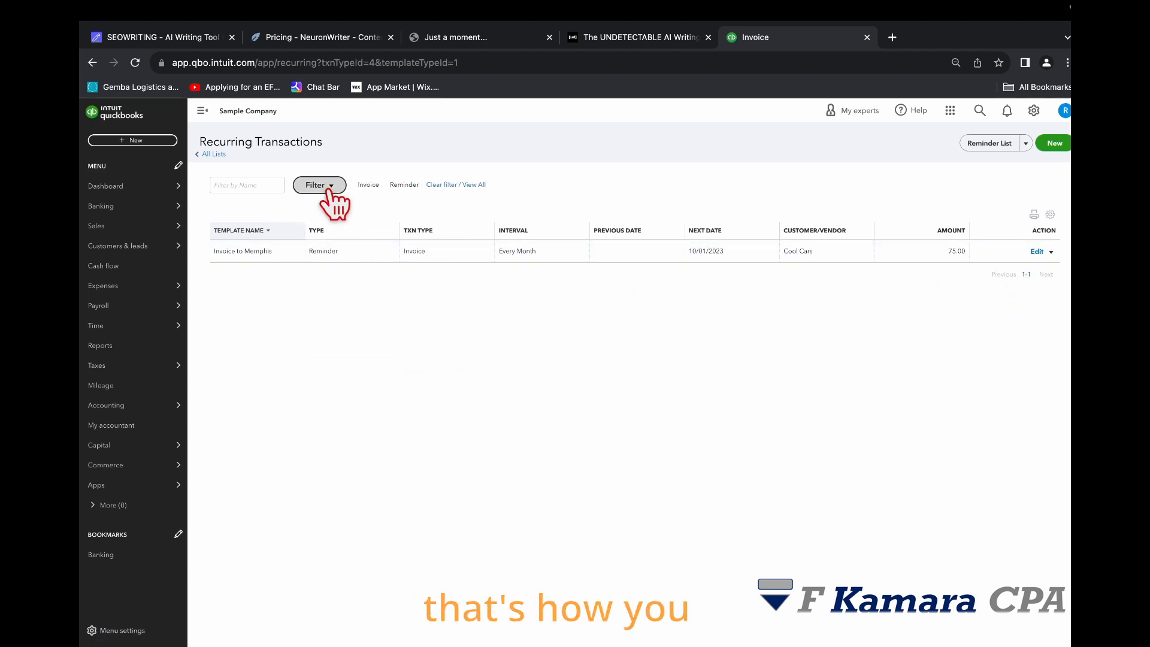
Step: Clear the filters to view all recurring templates
click(370, 187)
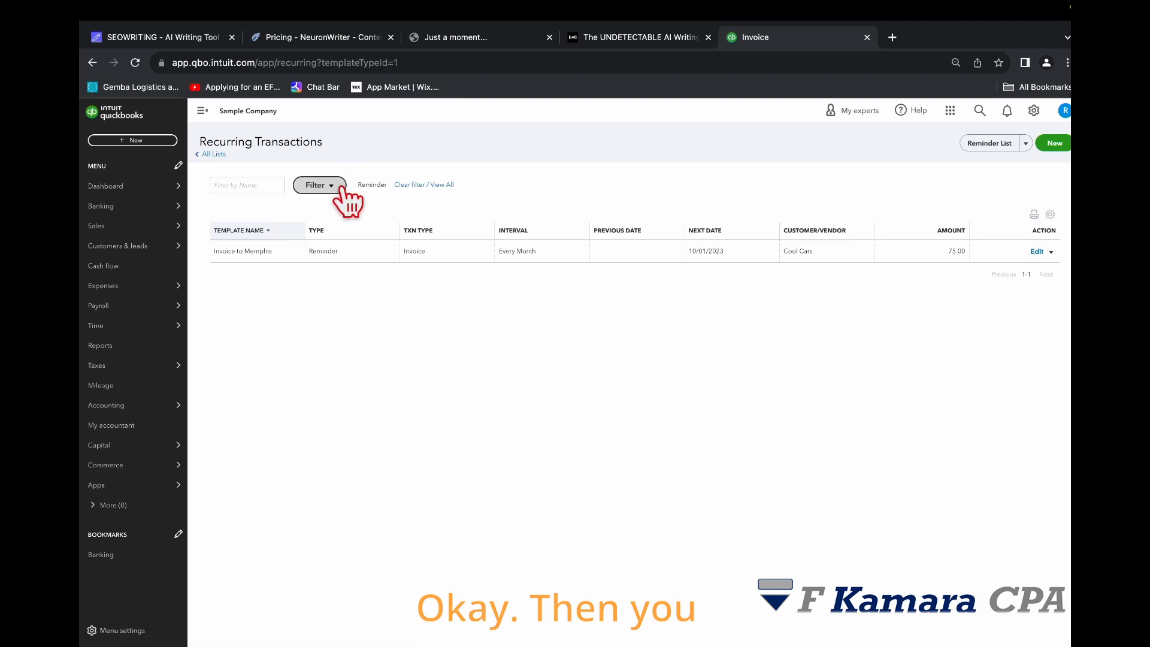
click(423, 185)
click(333, 186)
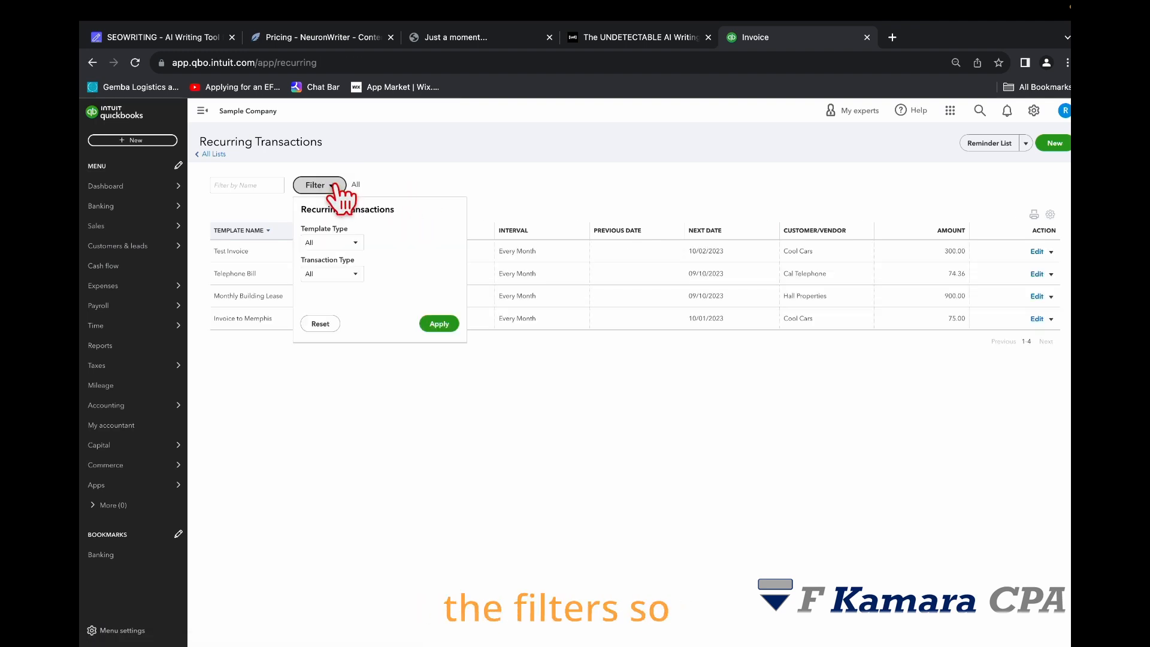
click(799, 376)
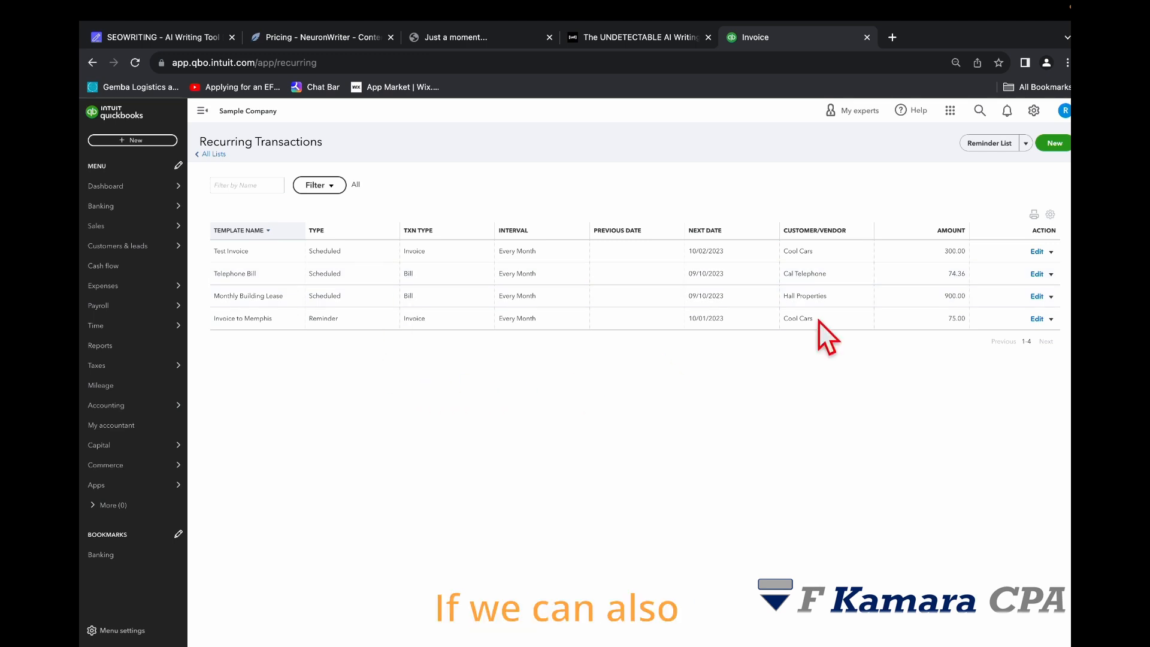
Step: Open a print preview of the recurring transactions list, then cancel it and close the print tab
click(1034, 215)
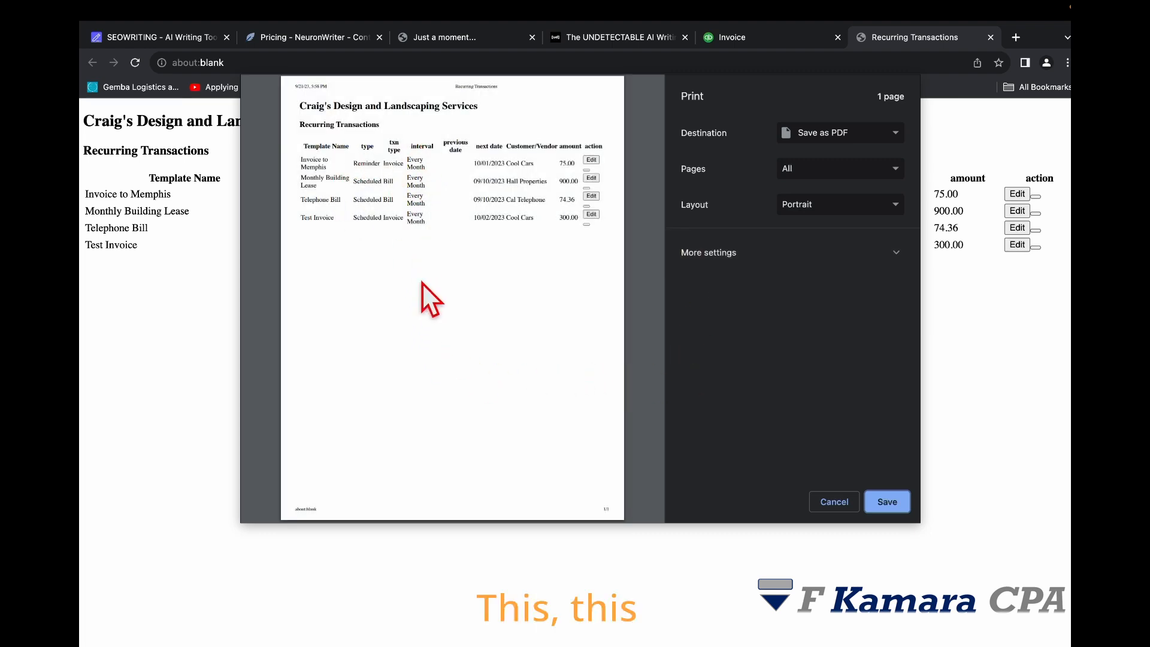
click(835, 502)
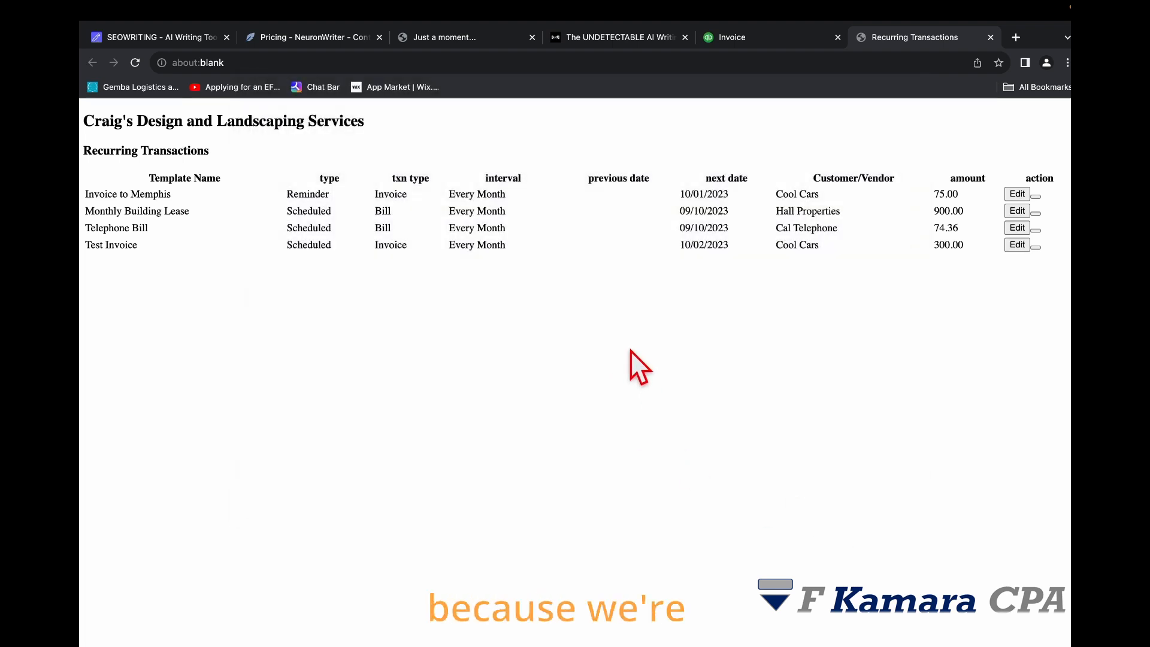
click(990, 37)
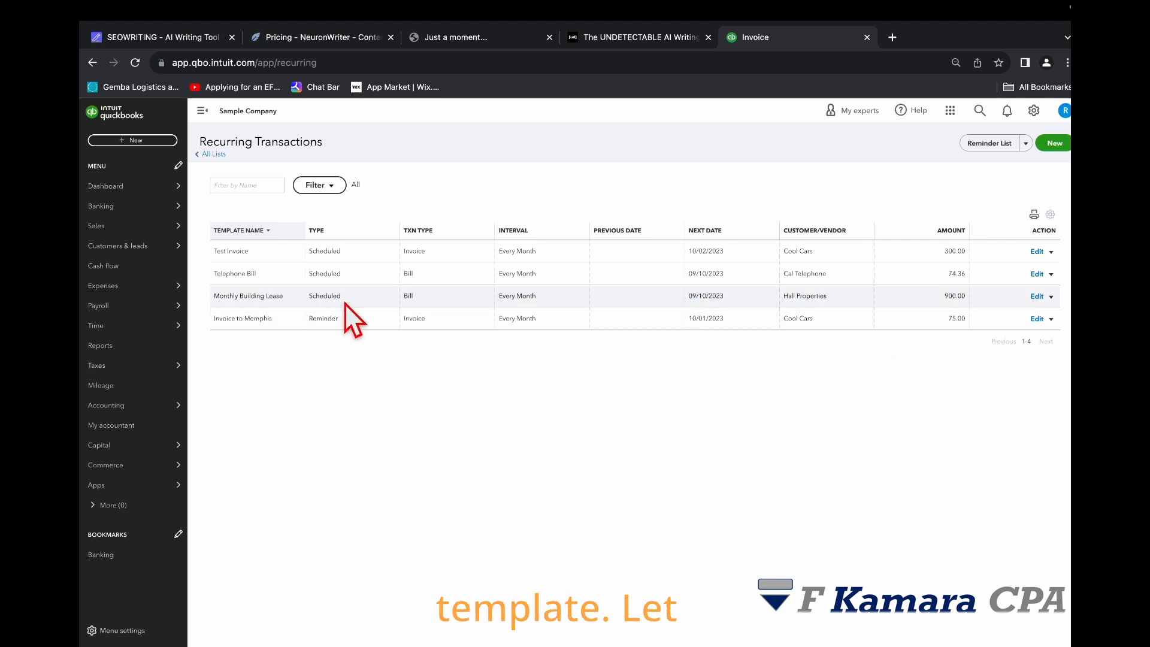
Step: Open the Telephone Bill template for editing and change its type to Unscheduled
click(1036, 273)
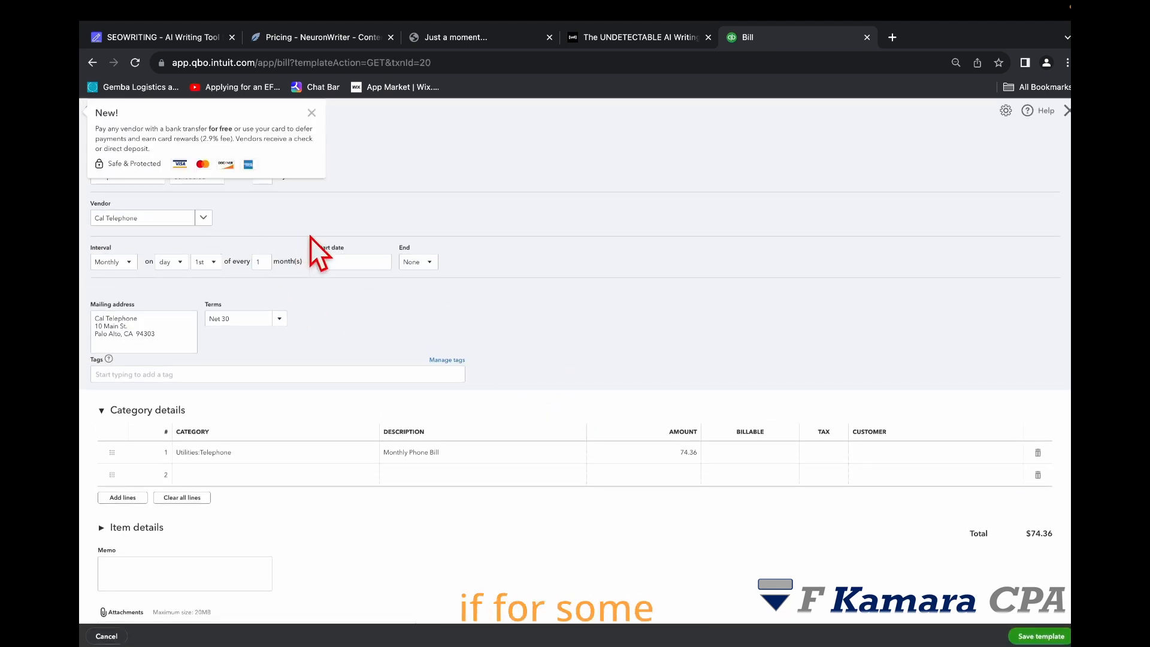
click(311, 112)
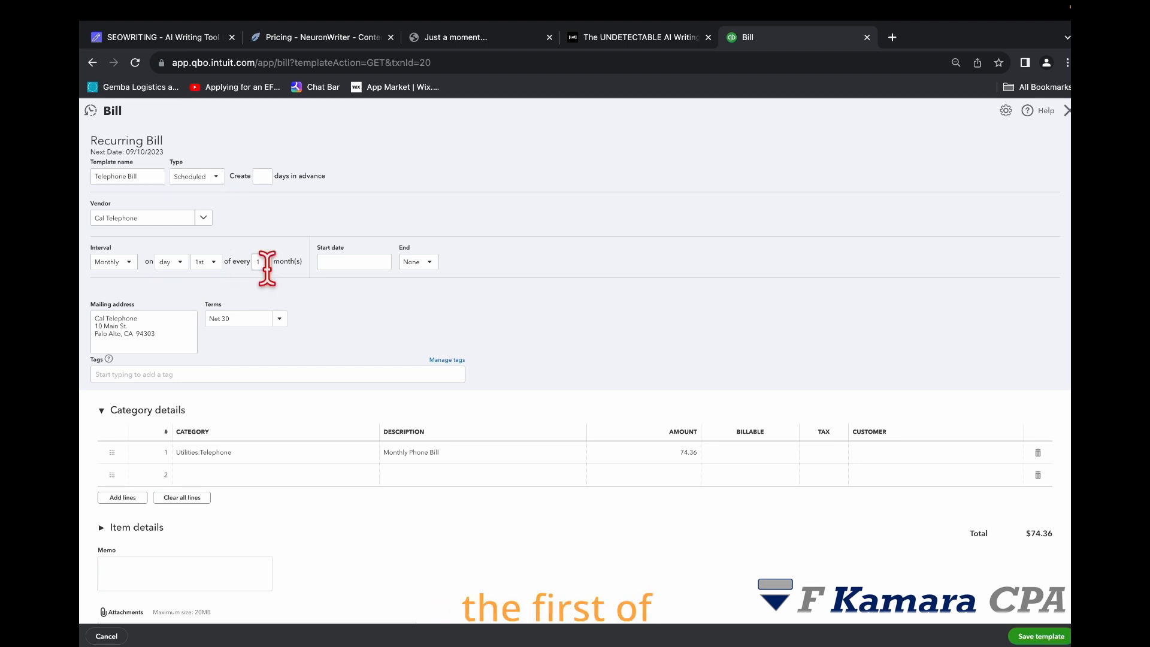
click(213, 178)
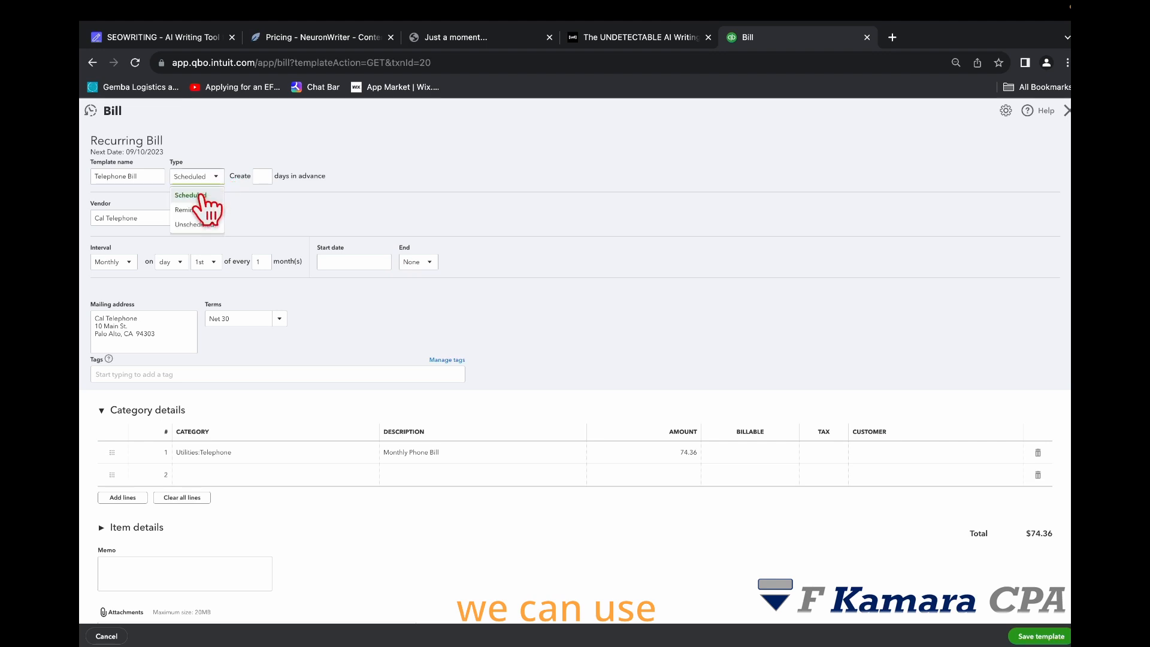
click(197, 224)
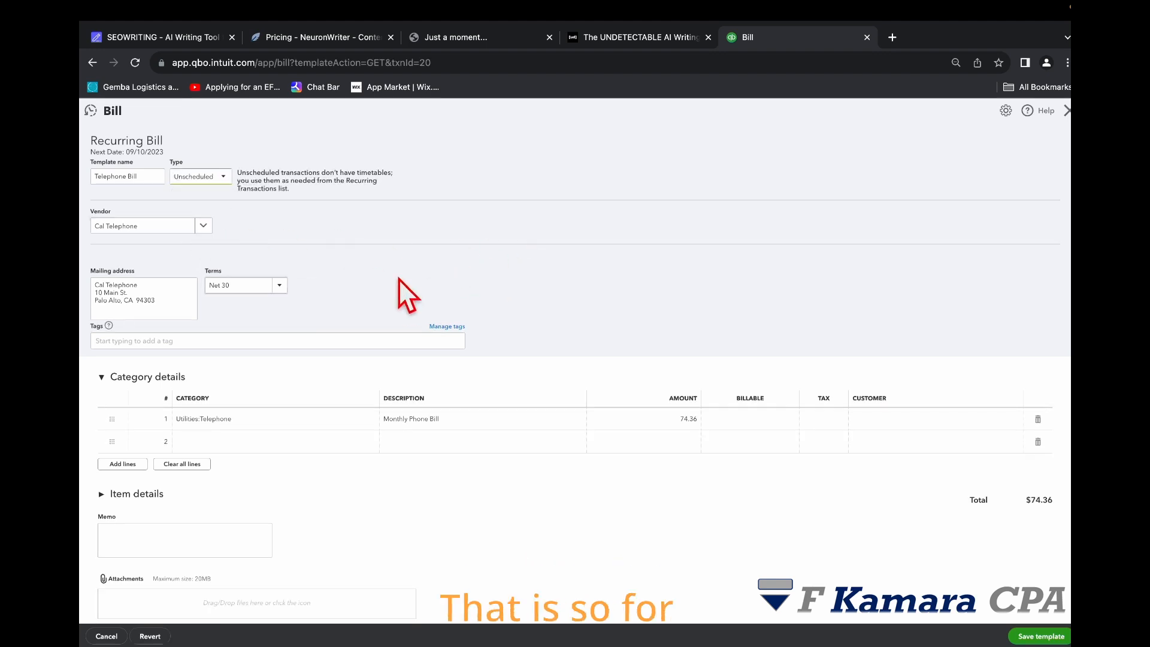